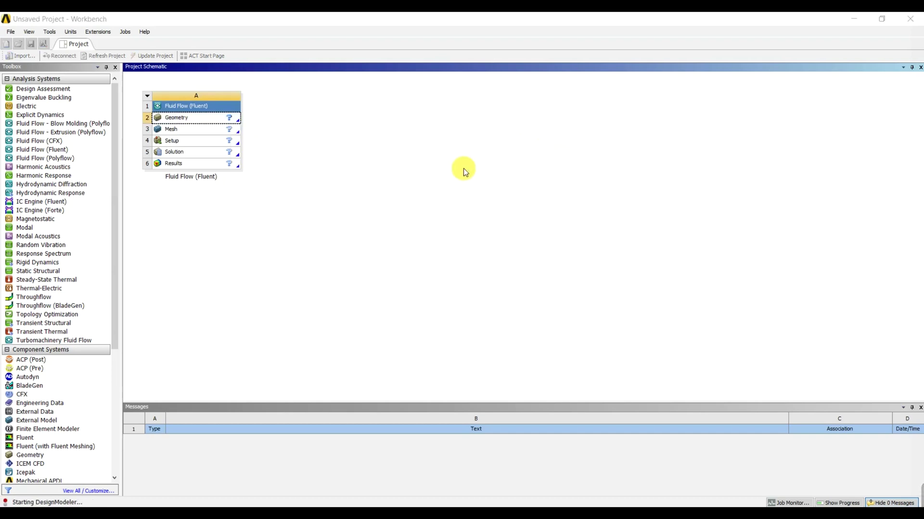
# Step: Check the dimensions in the backward facing step reference image and switch to DesignModeler
pyautogui.click(563, 442)
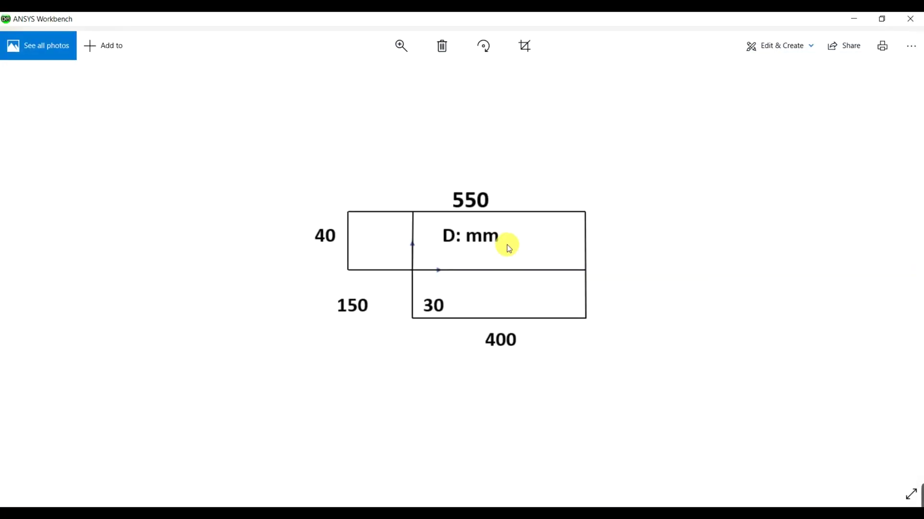
pyautogui.hotkey('alt', 'Tab')
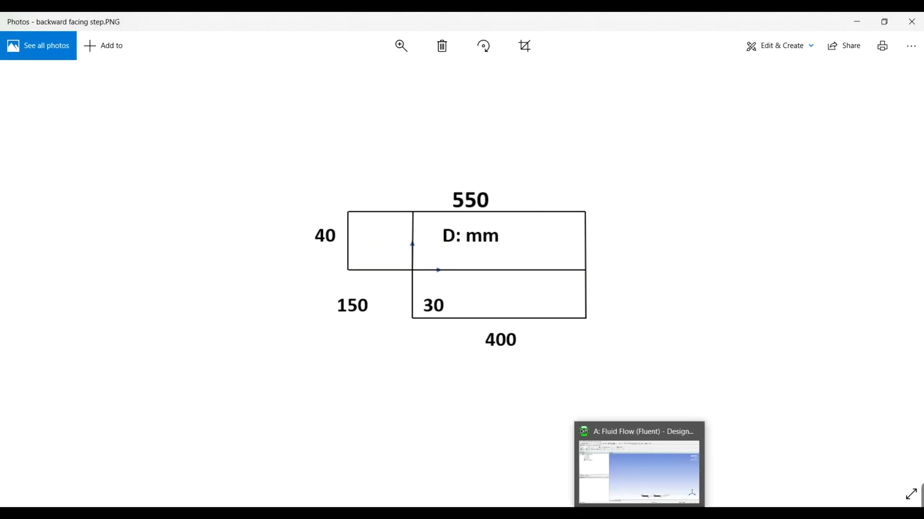
pyautogui.click(639, 514)
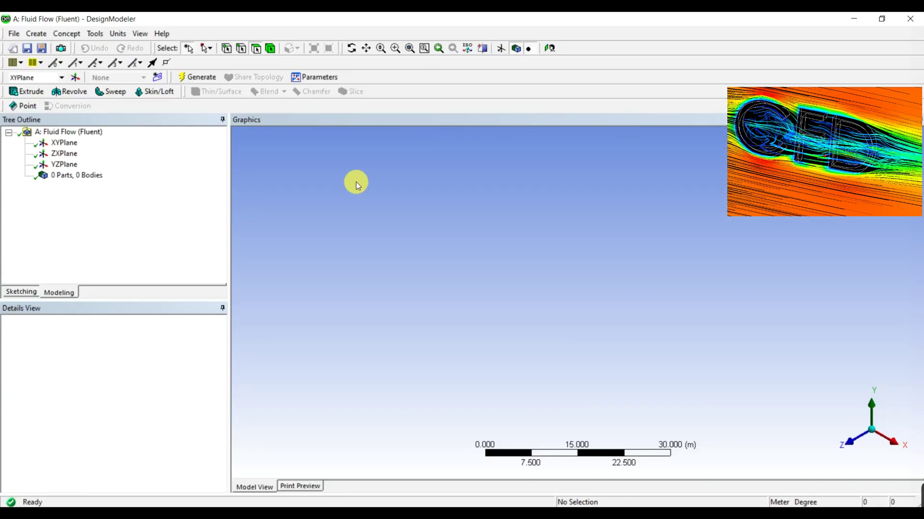
# Step: Set the model's length units to millimetres
pyautogui.click(119, 34)
pyautogui.click(120, 36)
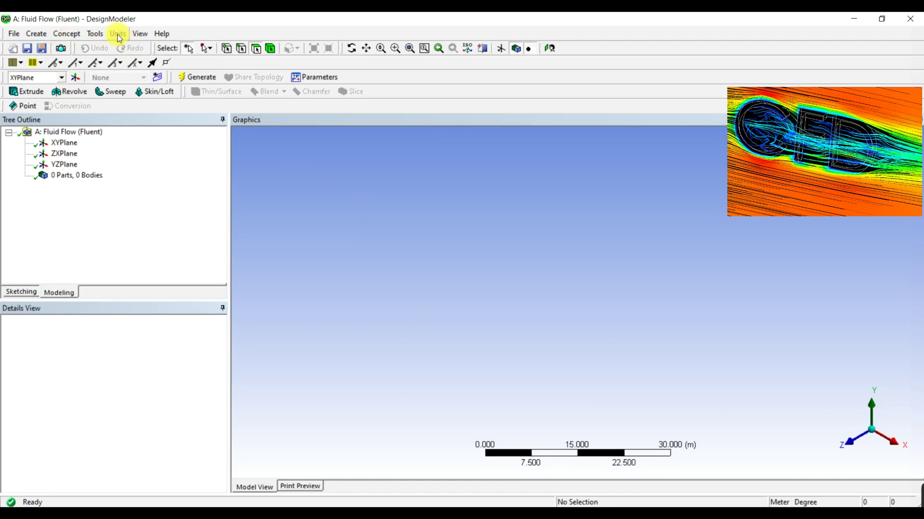
pyautogui.click(119, 37)
pyautogui.click(126, 73)
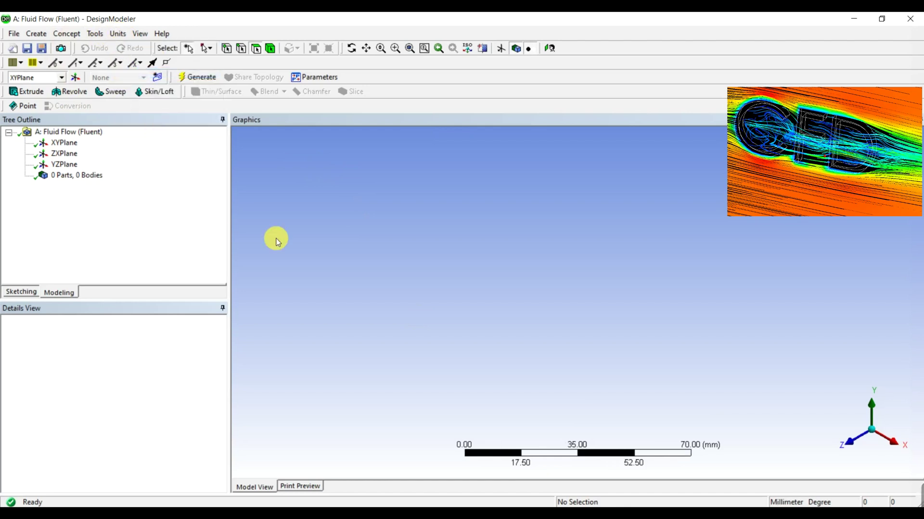
# Step: Sketch a horizontal line about 18 mm long on the XY plane, along the negative X axis and ending at the origin
pyautogui.click(18, 291)
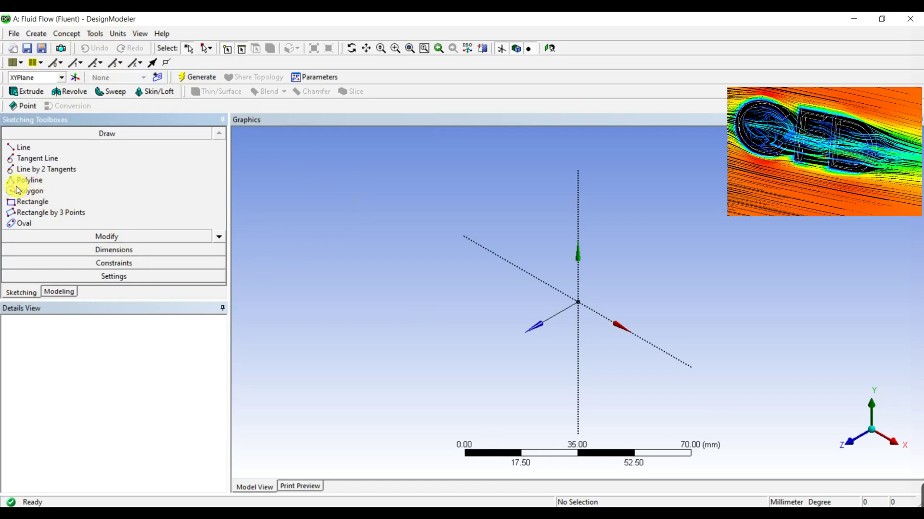
pyautogui.click(10, 148)
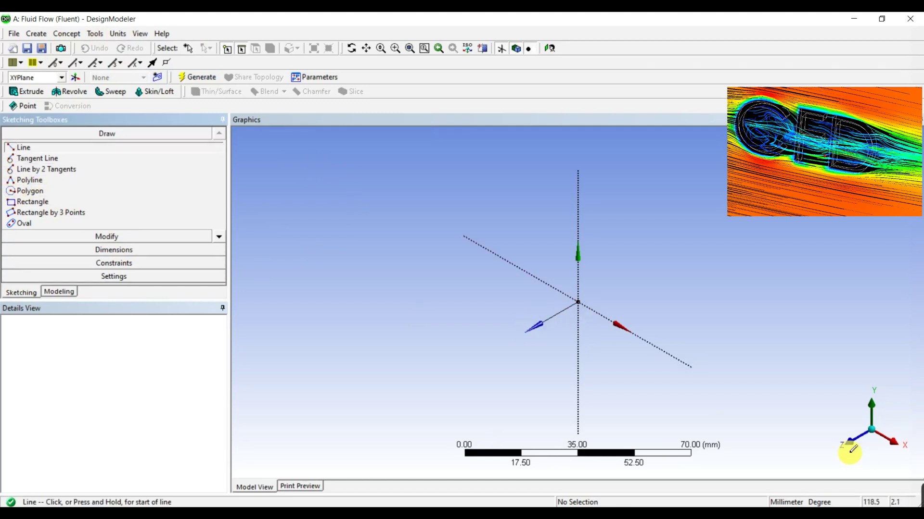
pyautogui.click(849, 446)
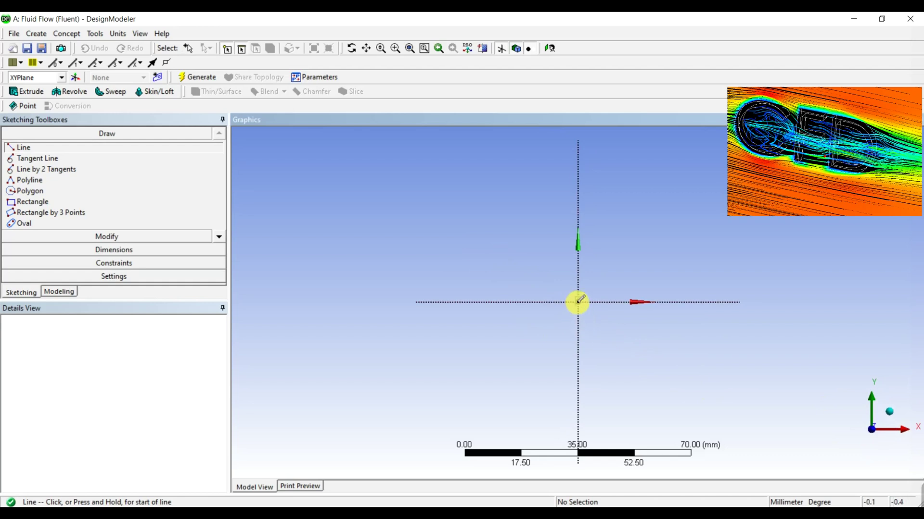
pyautogui.moveTo(527, 302)
pyautogui.mouseDown()
pyautogui.moveTo(579, 302)
pyautogui.moveTo(579, 332)
pyautogui.moveTo(731, 334)
pyautogui.mouseUp()
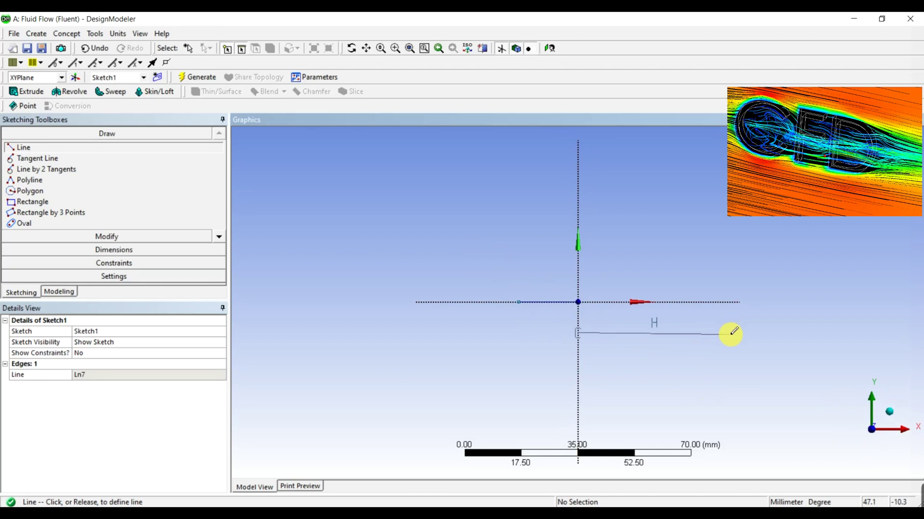
pyautogui.press('Escape')
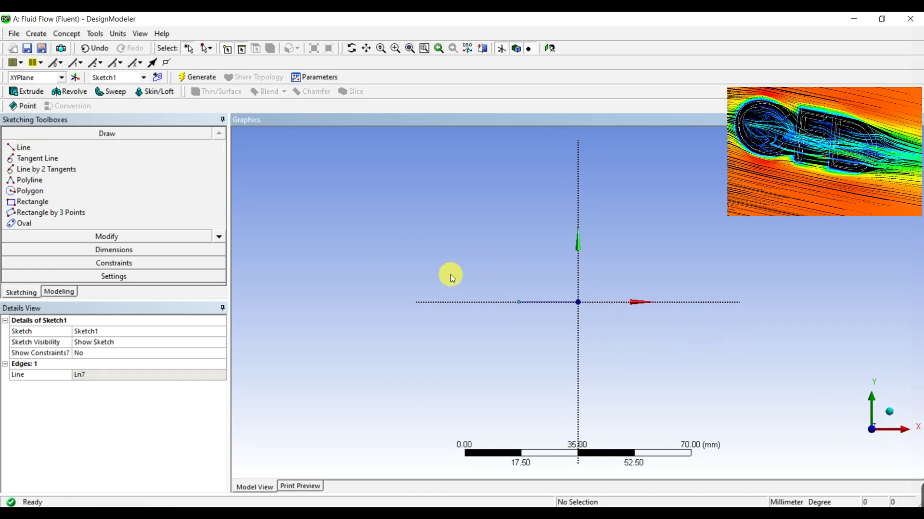
# Step: Sketch the step: a vertical line about 11 mm down from the origin and a horizontal floor line about 39 mm long
pyautogui.click(21, 147)
pyautogui.click(584, 305)
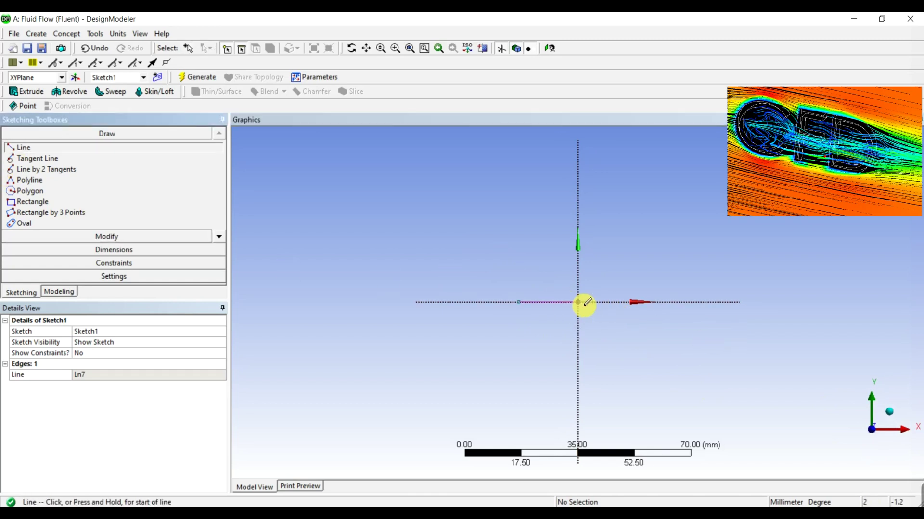
pyautogui.click(578, 337)
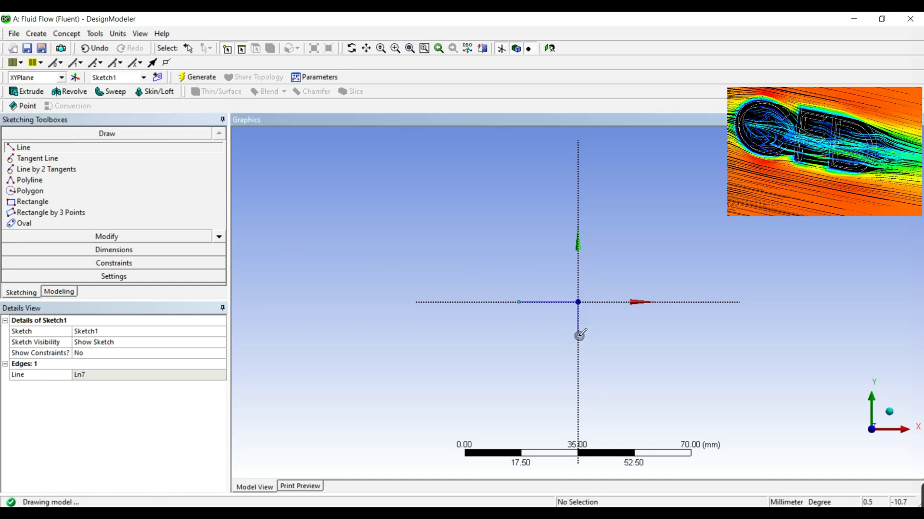
pyautogui.click(578, 336)
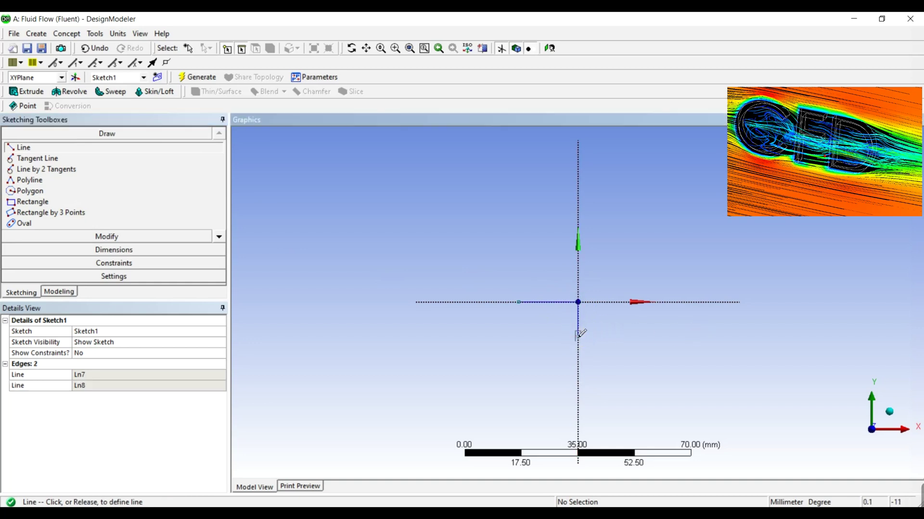
pyautogui.click(705, 337)
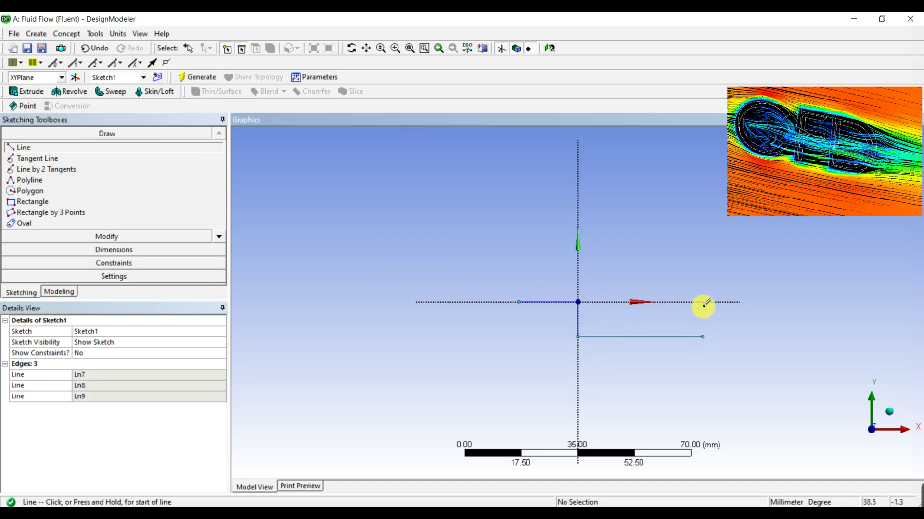
# Step: Close the channel profile with a vertical line at each end, the inlet one about 18 mm high, joined by a horizontal top line
pyautogui.click(703, 336)
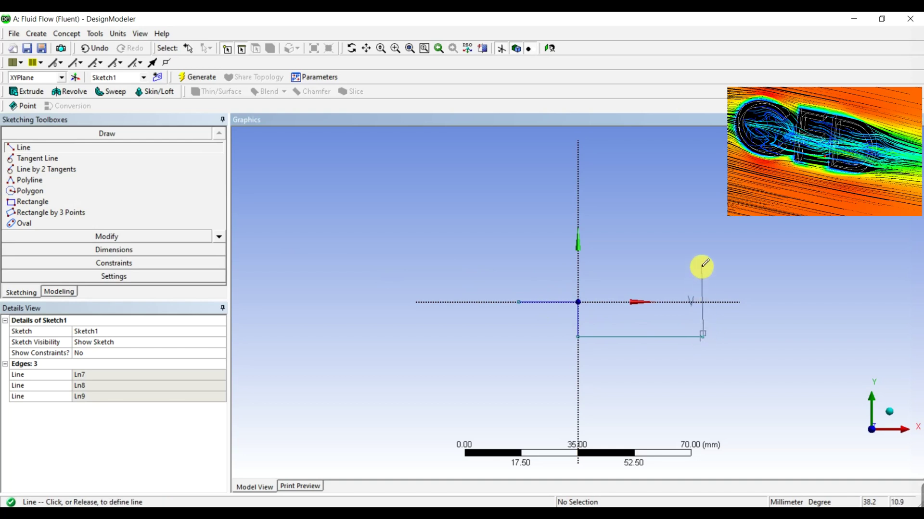
pyautogui.click(702, 245)
pyautogui.click(21, 147)
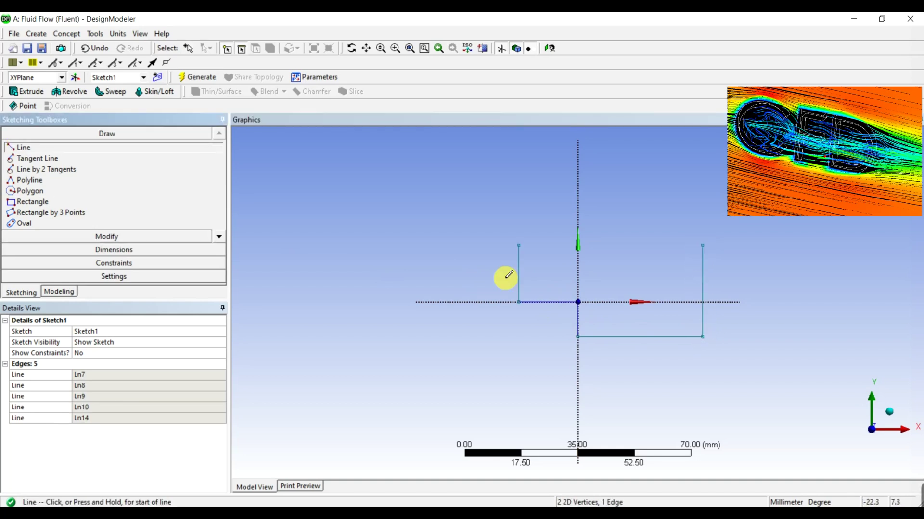
pyautogui.click(518, 245)
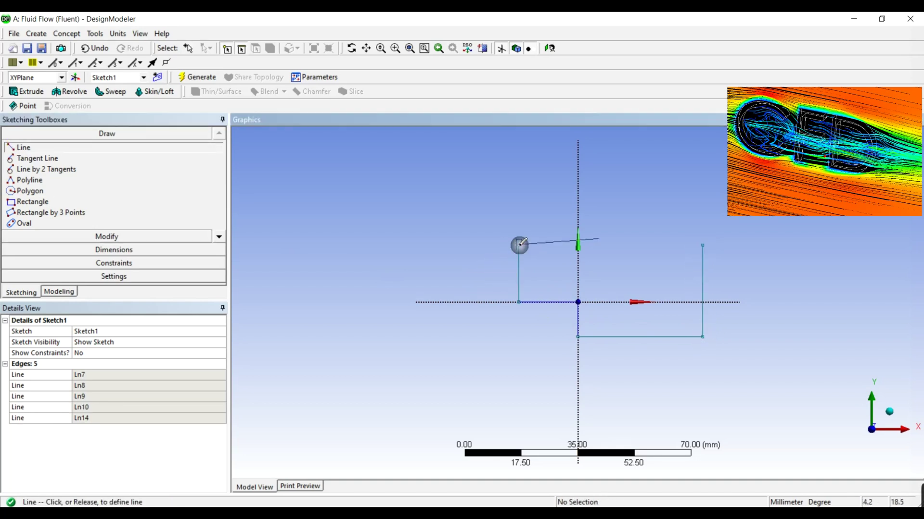
pyautogui.click(703, 246)
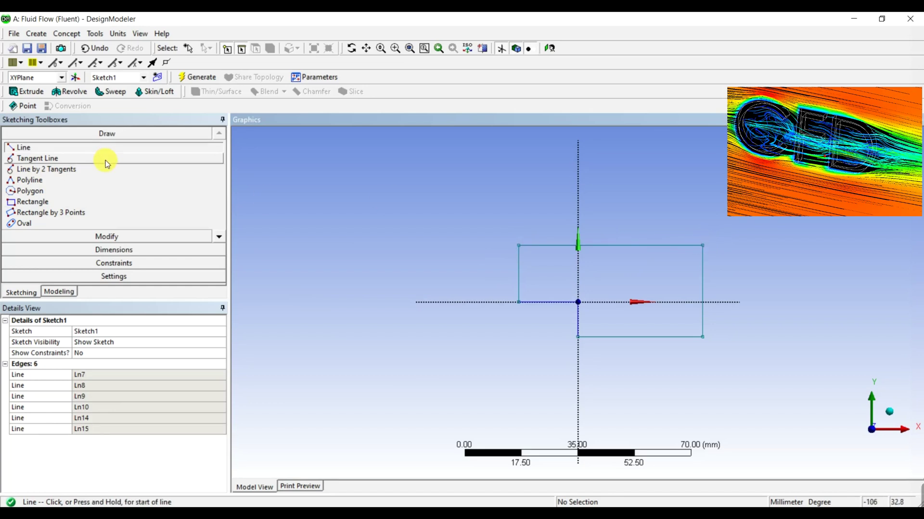
# Step: Dimension the upstream floor line ending at the origin and set its length to 150 mm
pyautogui.click(112, 251)
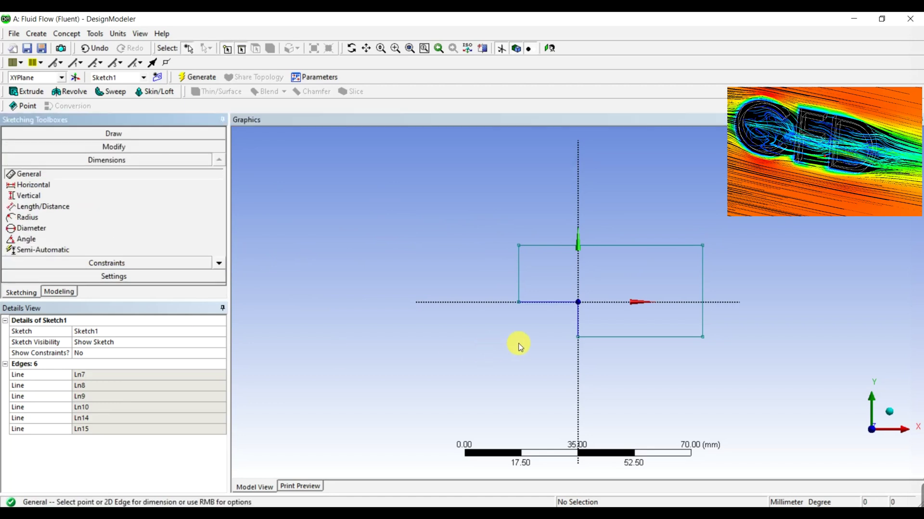
pyautogui.click(554, 303)
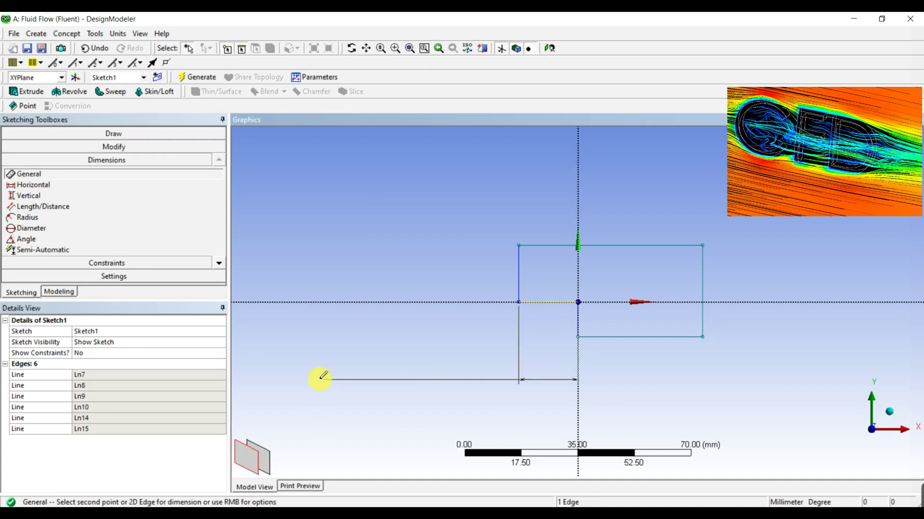
pyautogui.click(468, 333)
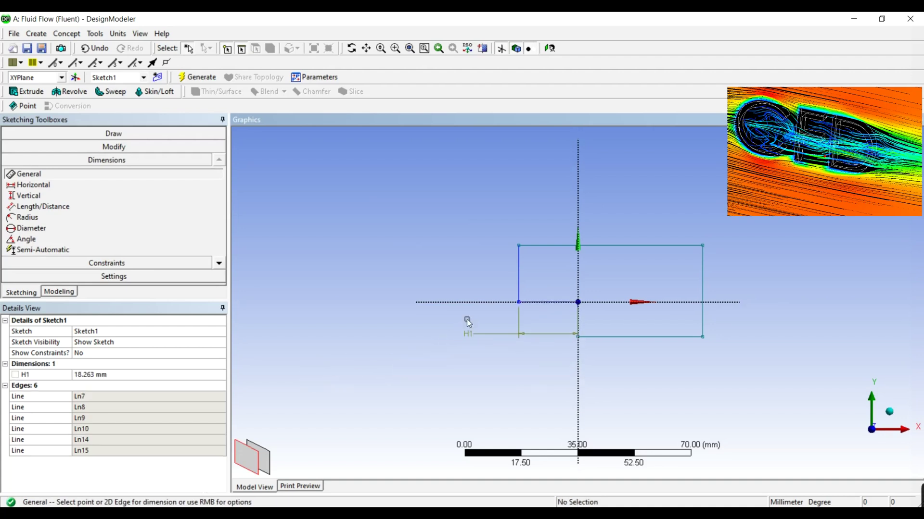
pyautogui.click(89, 376)
pyautogui.write('150')
pyautogui.click(537, 345)
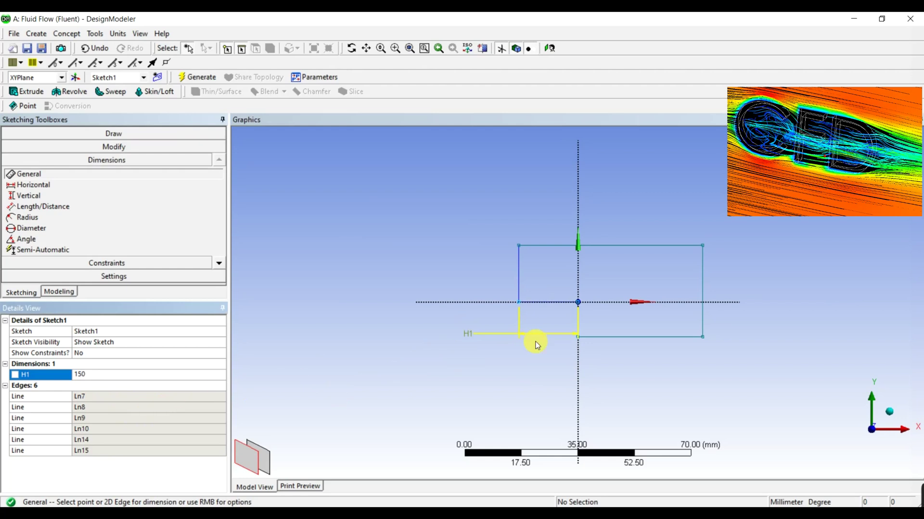
# Step: Dimension the downstream floor line below the X axis and set its length to 400 mm
pyautogui.click(634, 336)
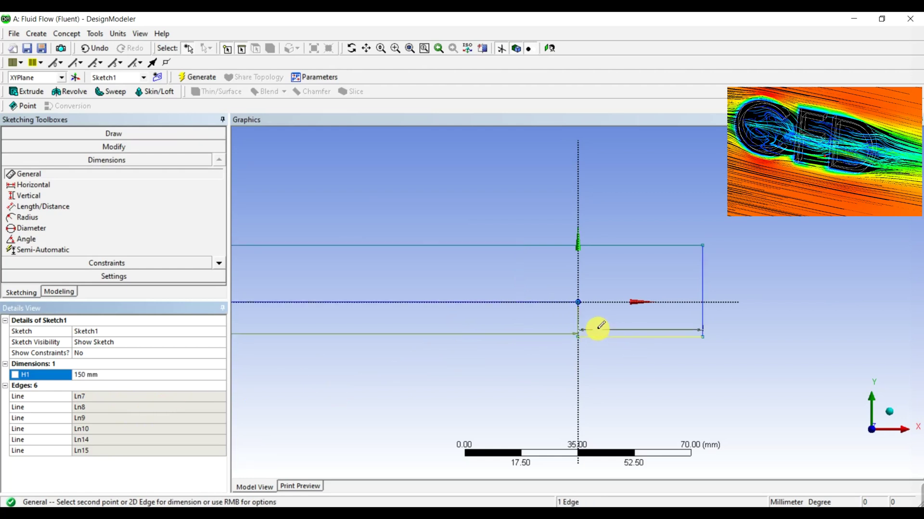
pyautogui.click(612, 355)
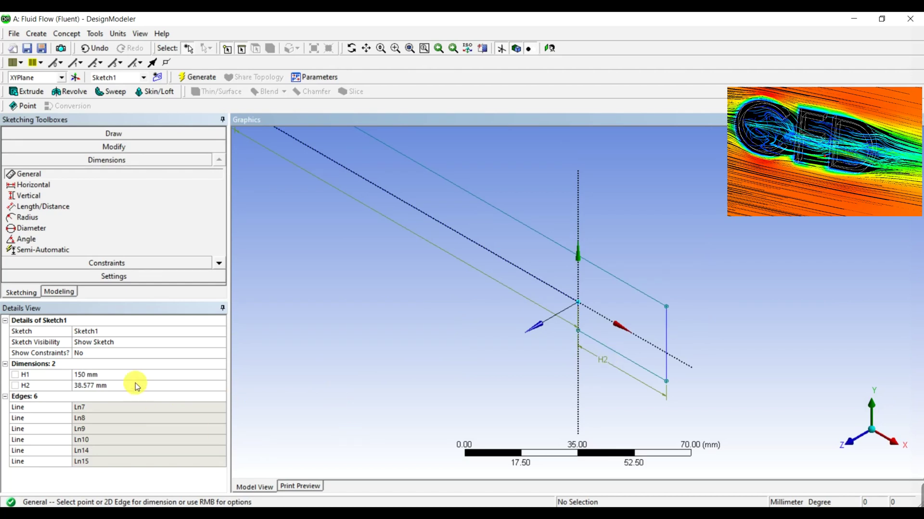
pyautogui.click(98, 385)
pyautogui.write('4')
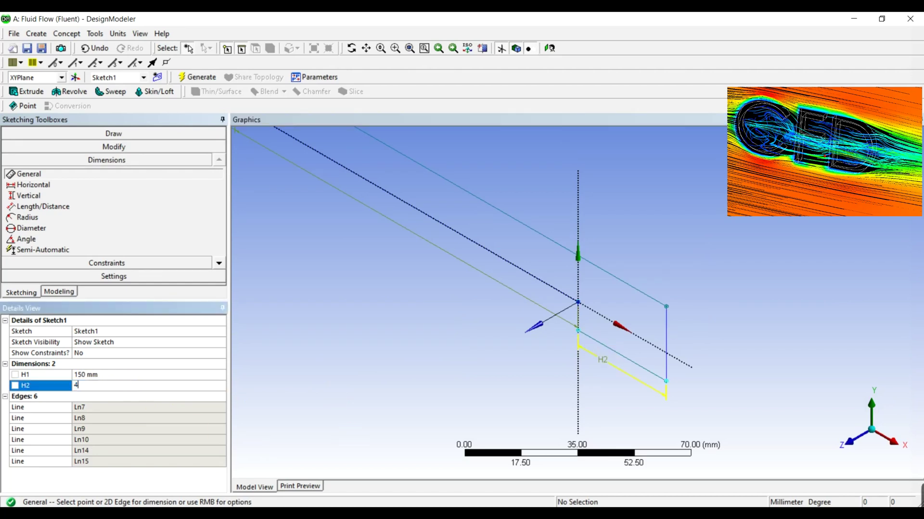
pyautogui.write('00')
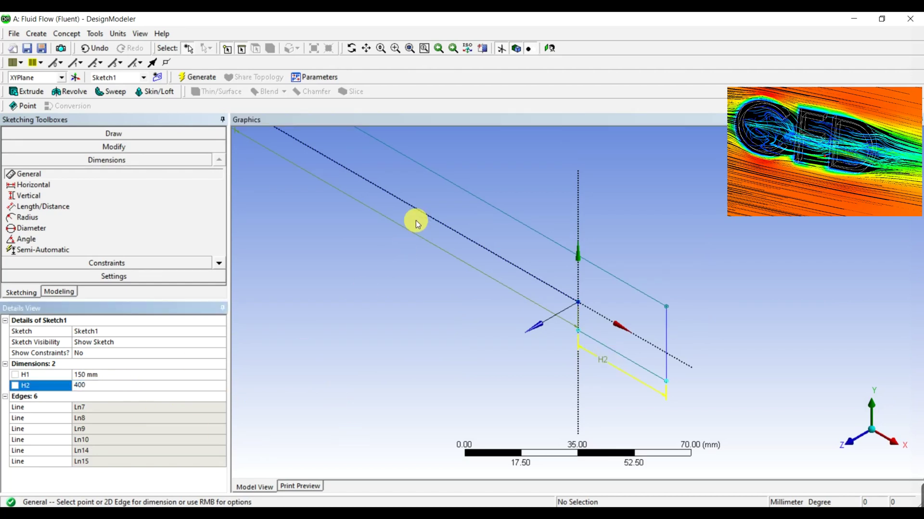
# Step: Dimension the vertical inlet line at the upstream end and set its height to 40 mm
pyautogui.click(410, 48)
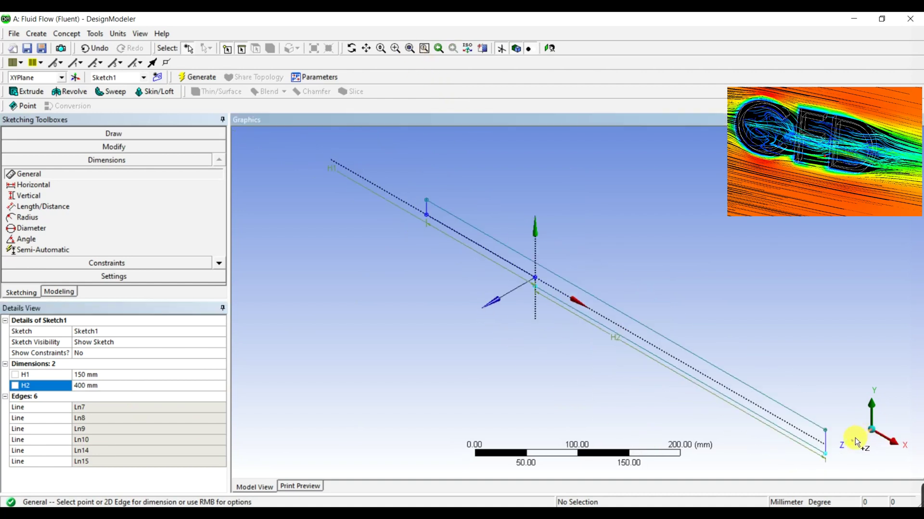
pyautogui.click(855, 438)
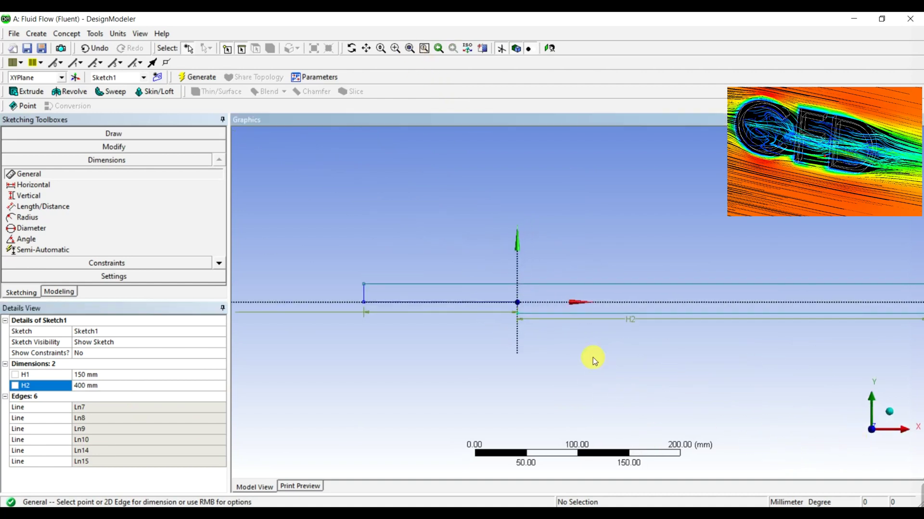
pyautogui.click(362, 295)
pyautogui.click(348, 292)
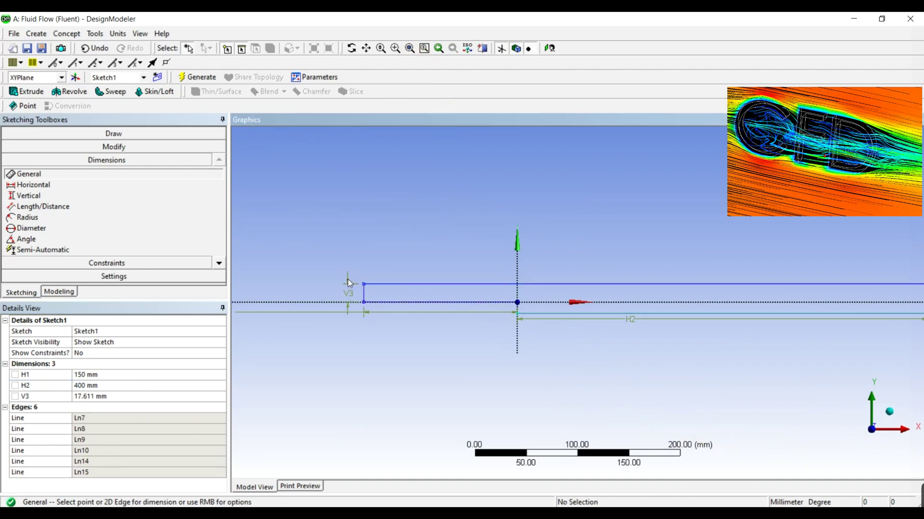
pyautogui.click(93, 398)
pyautogui.write('40')
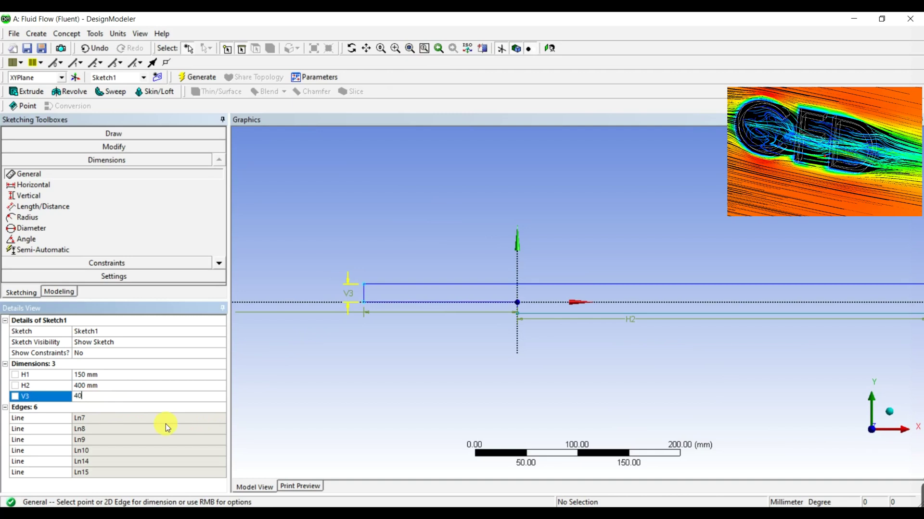
pyautogui.click(385, 256)
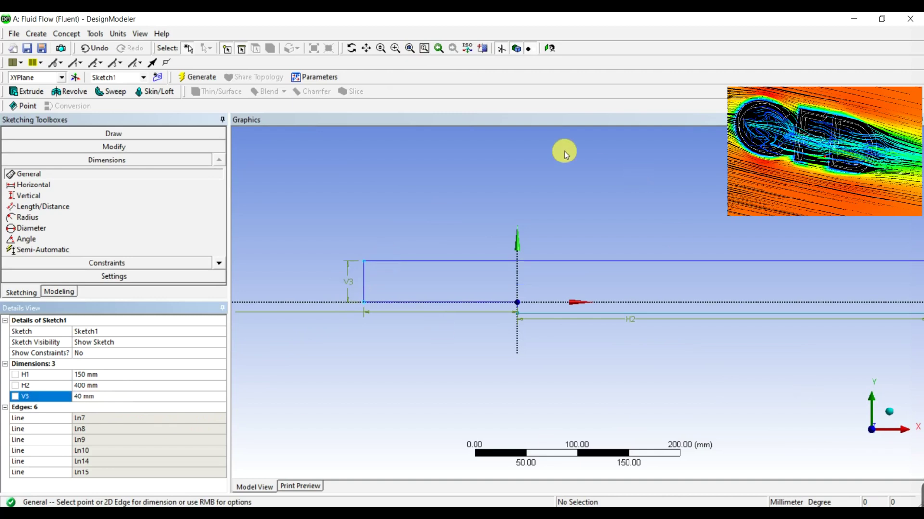
# Step: Dimension the vertical step line below the origin and set its height to 30 mm
pyautogui.click(409, 48)
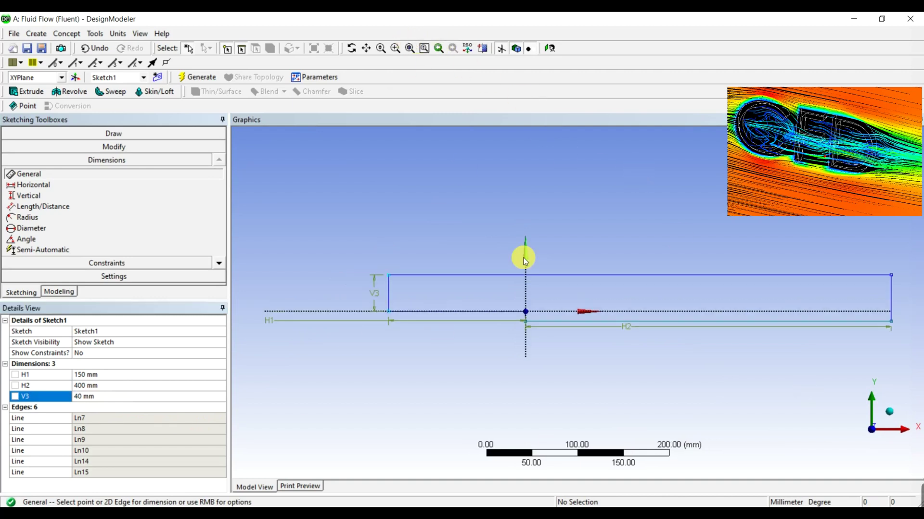
pyautogui.scroll(2, 525, 318)
pyautogui.scroll(2, 525, 320)
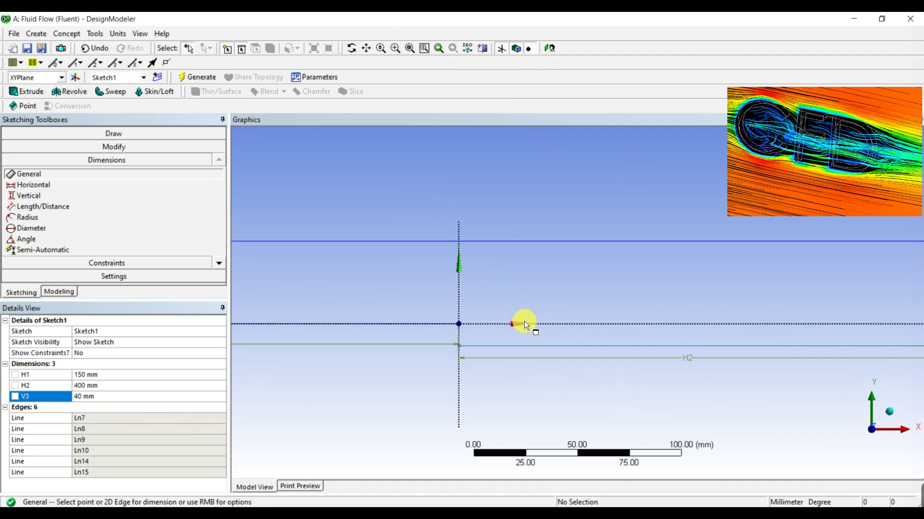
pyautogui.click(461, 338)
pyautogui.click(483, 337)
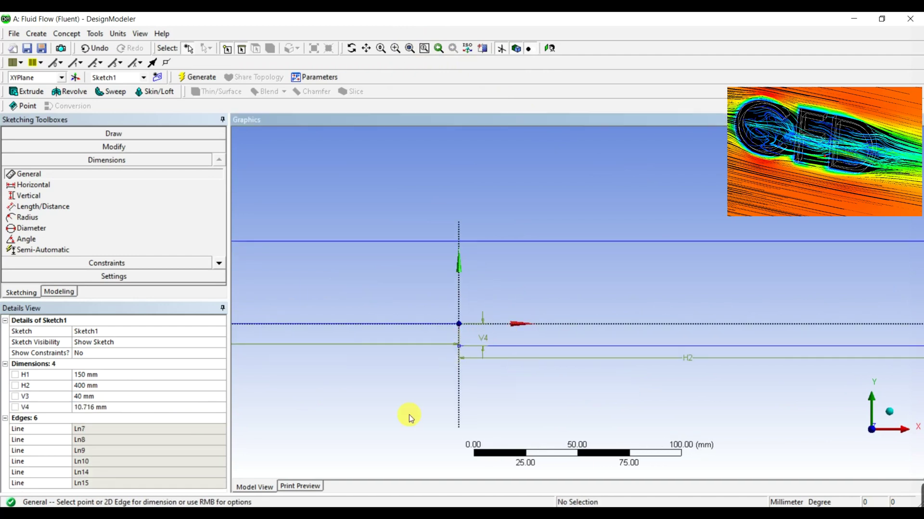
pyautogui.click(136, 410)
pyautogui.click(103, 407)
pyautogui.write('30')
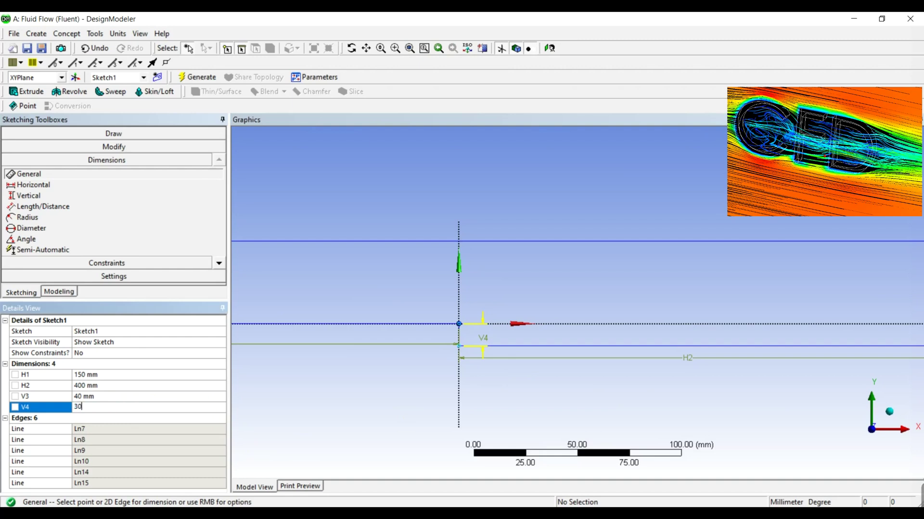
pyautogui.press('Return')
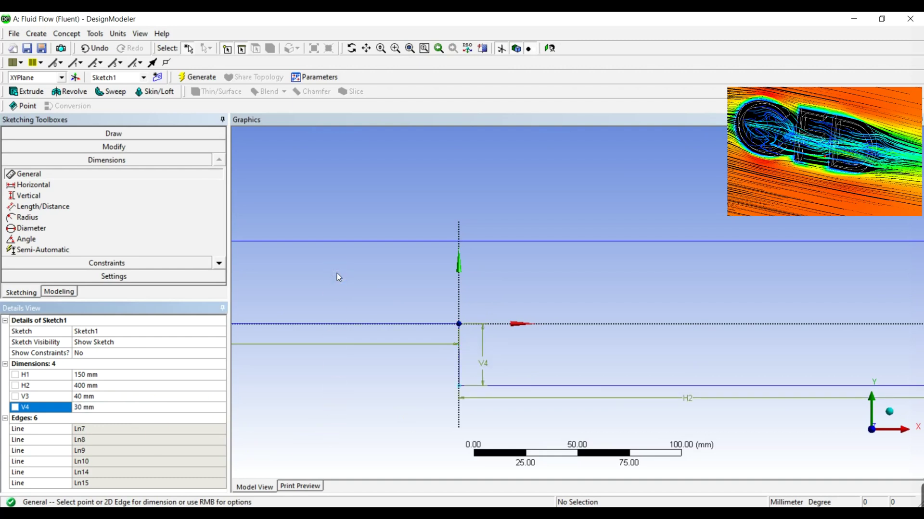
pyautogui.click(408, 49)
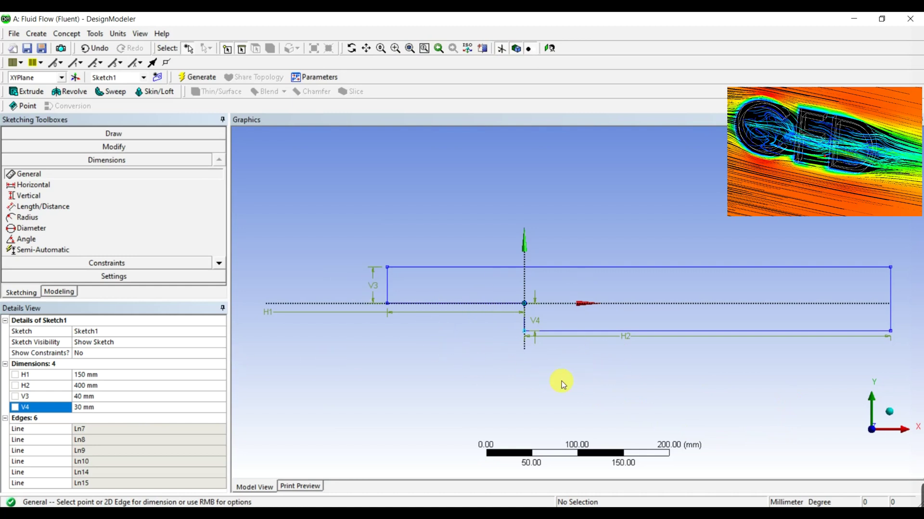
# Step: Create a surface from the sketch using all six channel profile edges as base objects, and generate it
pyautogui.click(70, 35)
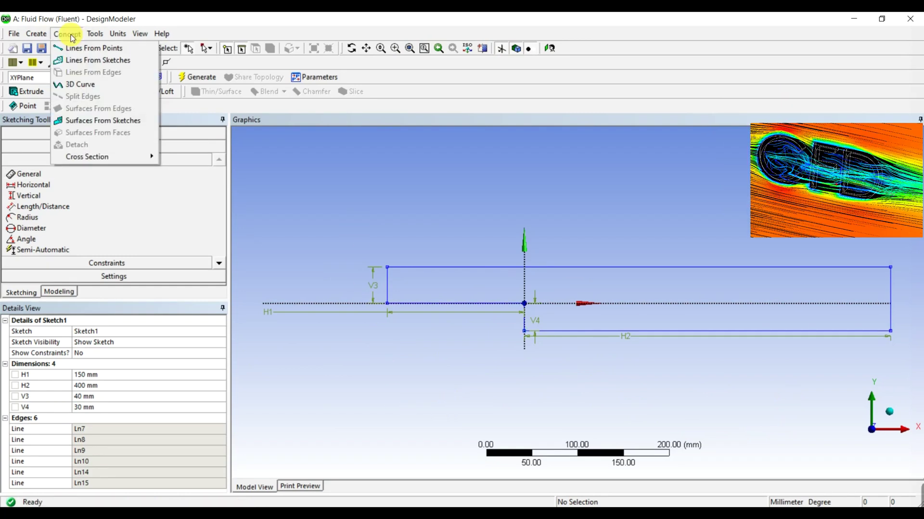
pyautogui.click(97, 123)
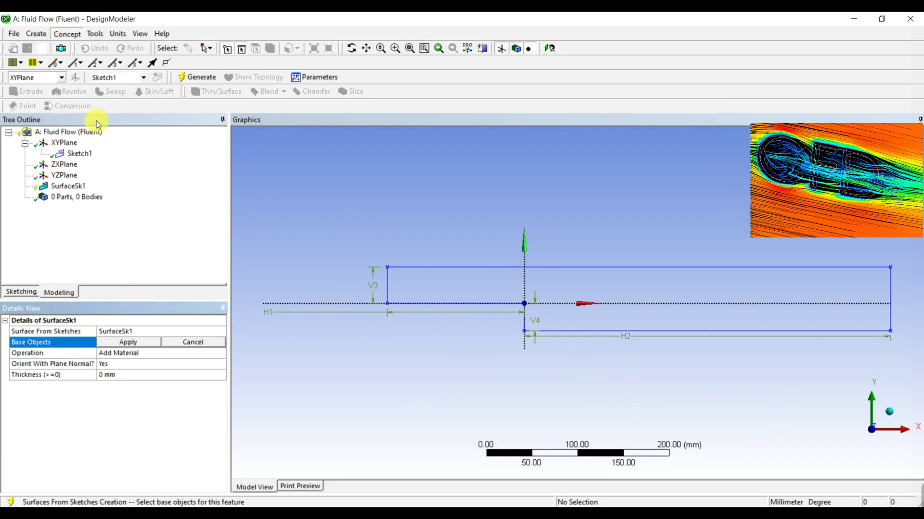
pyautogui.click(422, 304)
pyautogui.keyDown('ctrl'); pyautogui.click(387, 290); pyautogui.keyUp('ctrl')
pyautogui.keyDown('ctrl'); pyautogui.click(436, 272); pyautogui.keyUp('ctrl')
pyautogui.keyDown('ctrl'); pyautogui.click(890, 300); pyautogui.keyUp('ctrl')
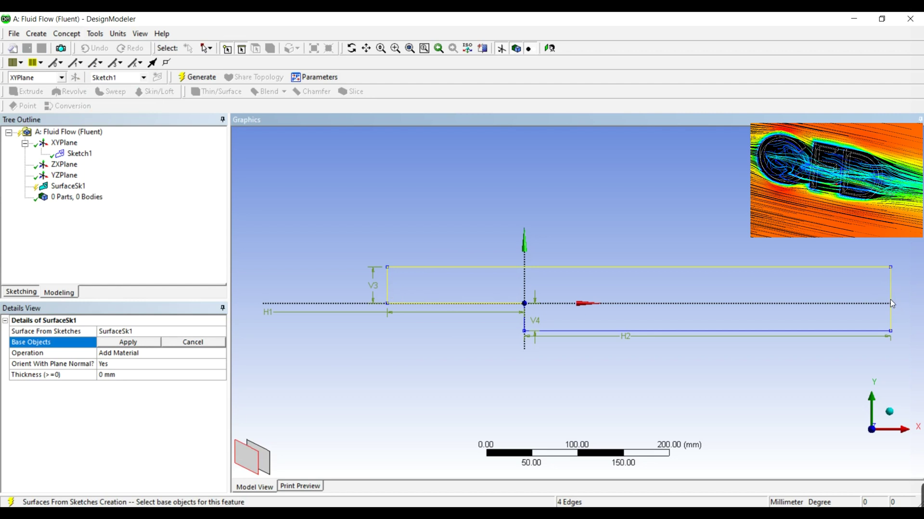
pyautogui.keyDown('ctrl'); pyautogui.click(809, 334); pyautogui.keyUp('ctrl')
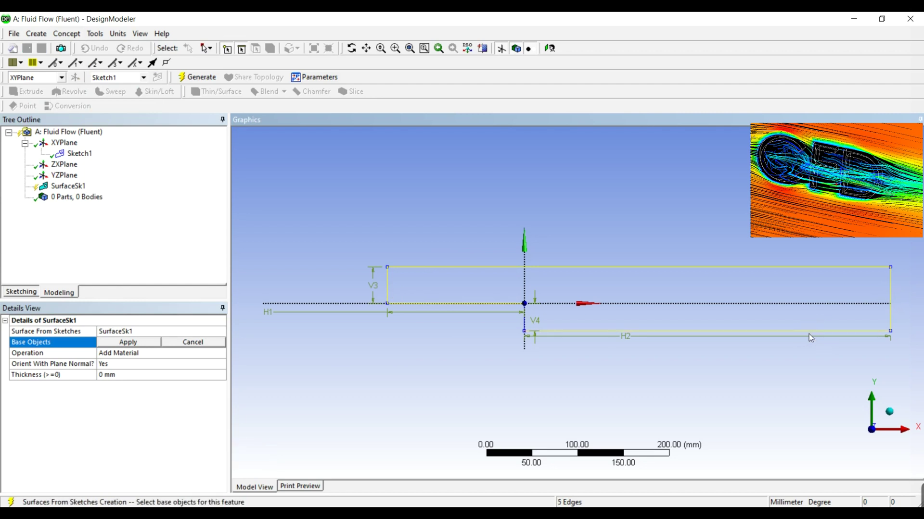
pyautogui.keyDown('ctrl'); pyautogui.click(524, 319); pyautogui.keyUp('ctrl')
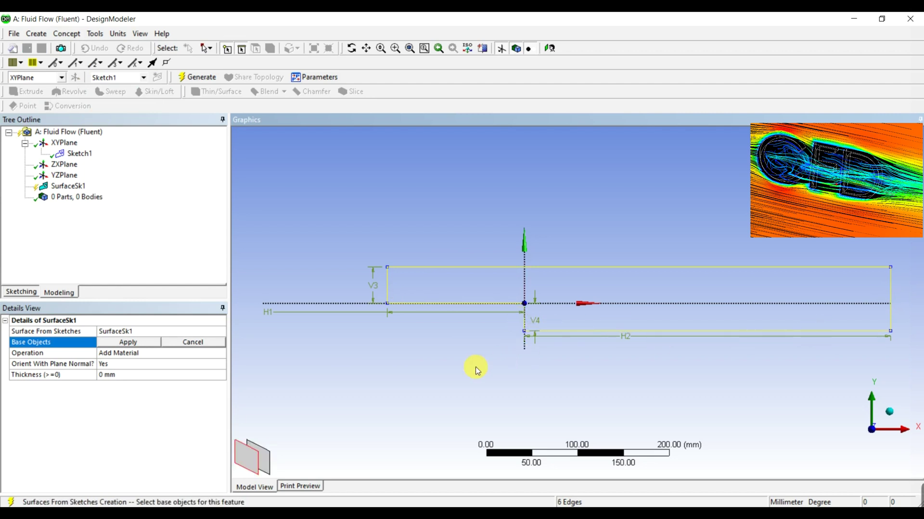
pyautogui.click(112, 342)
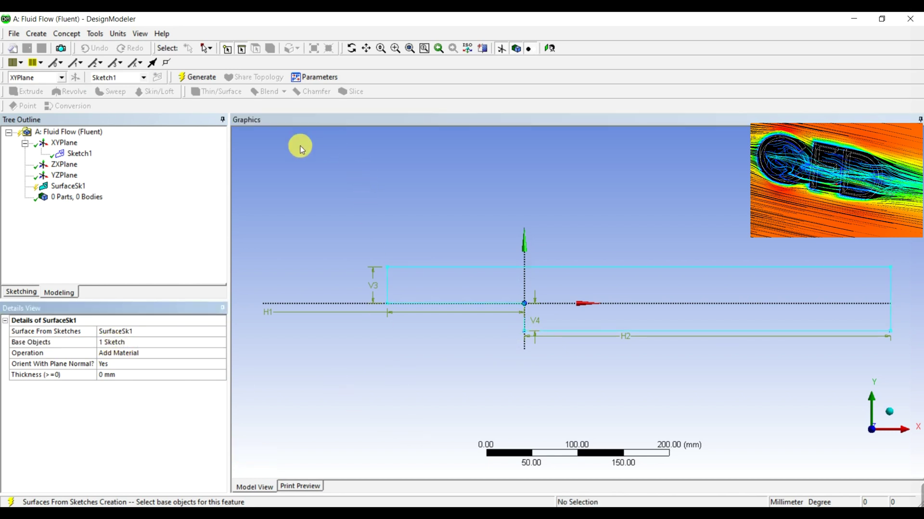
pyautogui.click(193, 78)
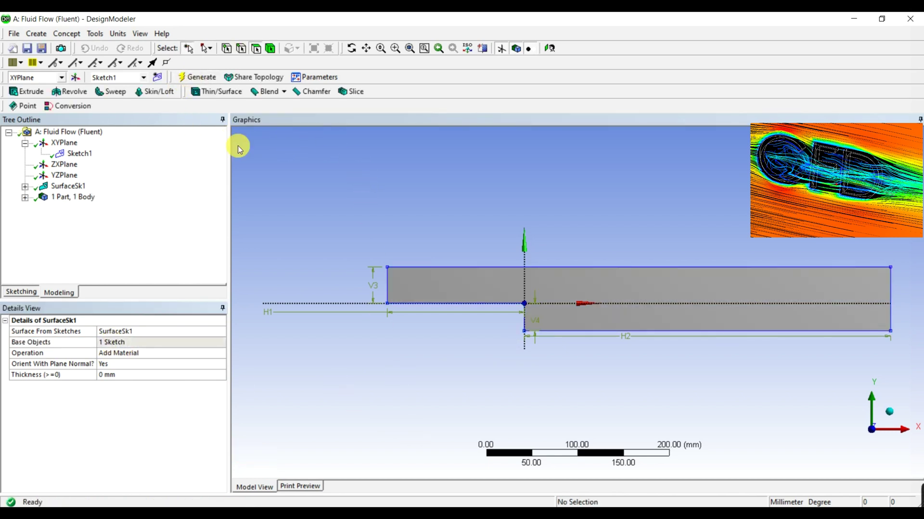
pyautogui.click(393, 195)
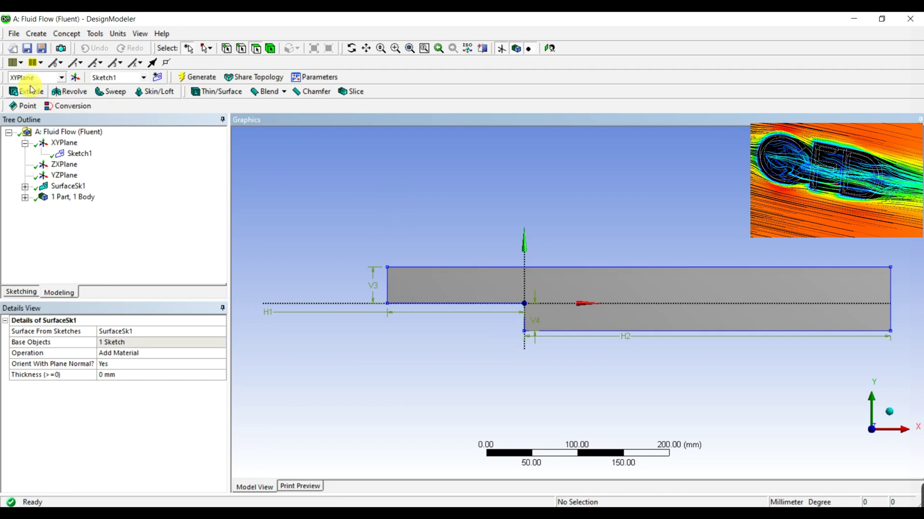
# Step: Close DesignModeler and open the Fluid Flow (Fluent) system's mesh for editing from Workbench
pyautogui.click(13, 34)
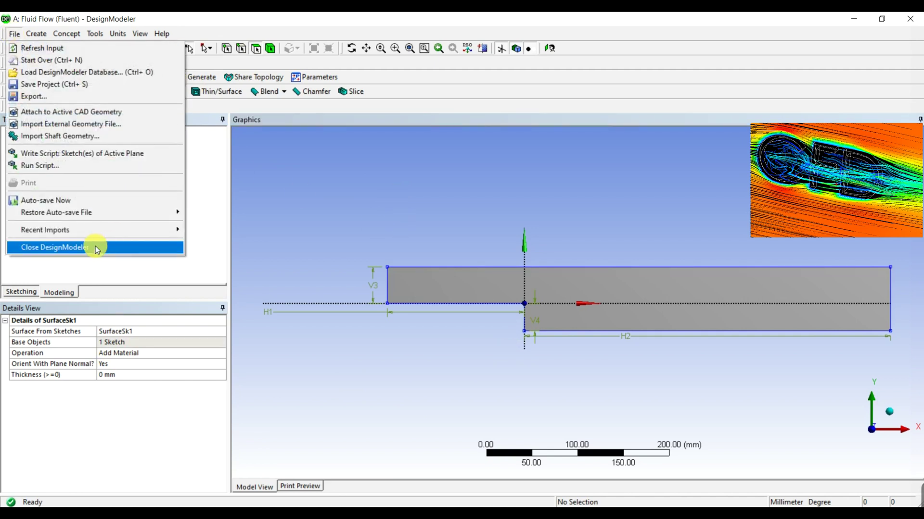
pyautogui.click(95, 248)
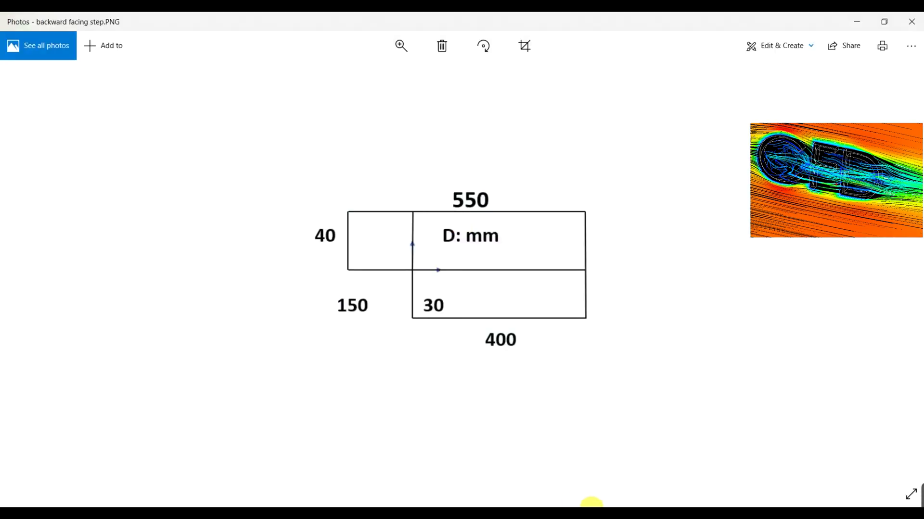
pyautogui.click(592, 502)
pyautogui.click(225, 129)
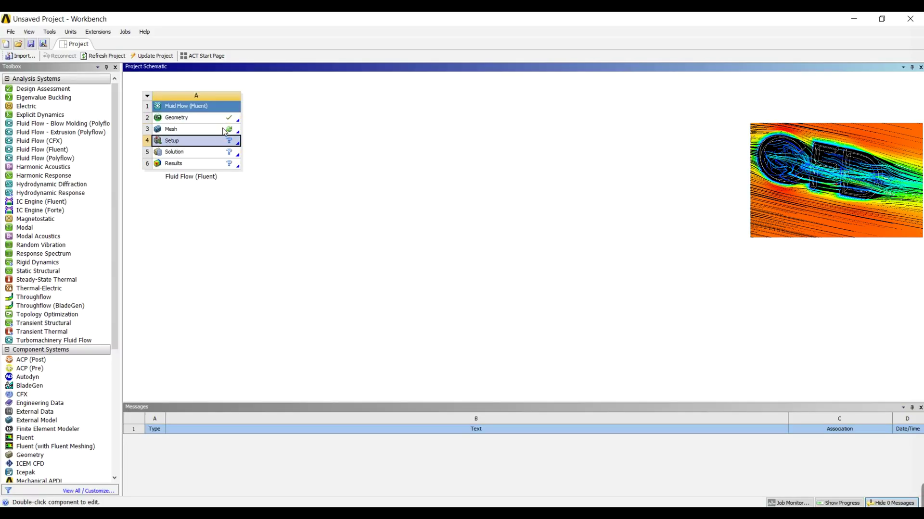
pyautogui.rightClick(232, 136)
pyautogui.click(251, 143)
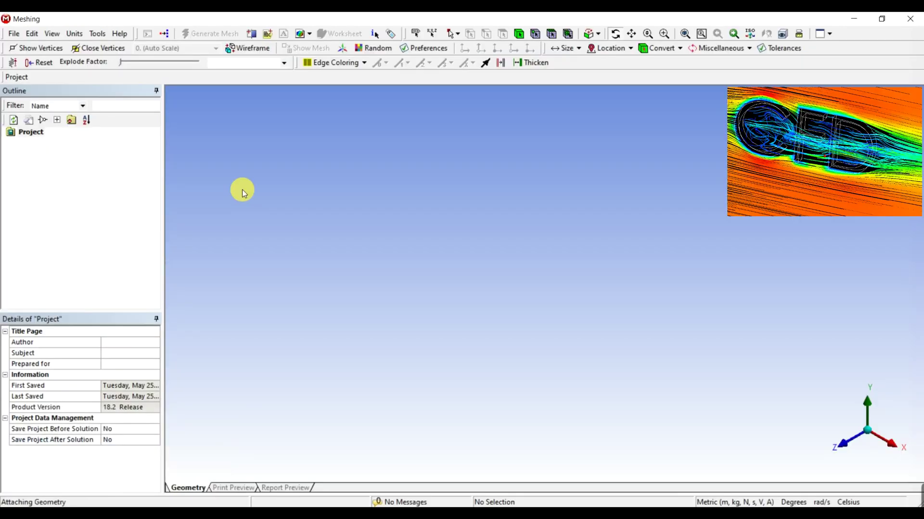
# Step: Set the mesh sizing's Relevance Center to Fine and generate the mesh
pyautogui.click(842, 435)
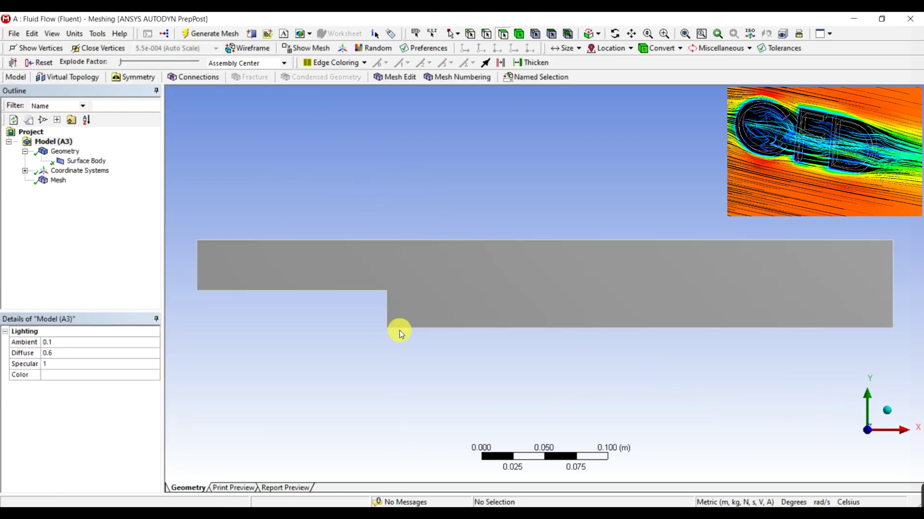
pyautogui.click(57, 183)
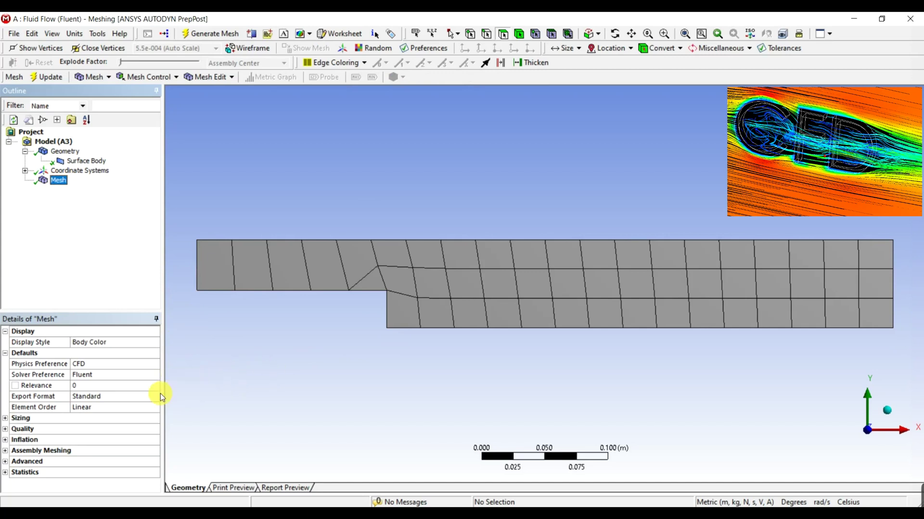
pyautogui.click(6, 419)
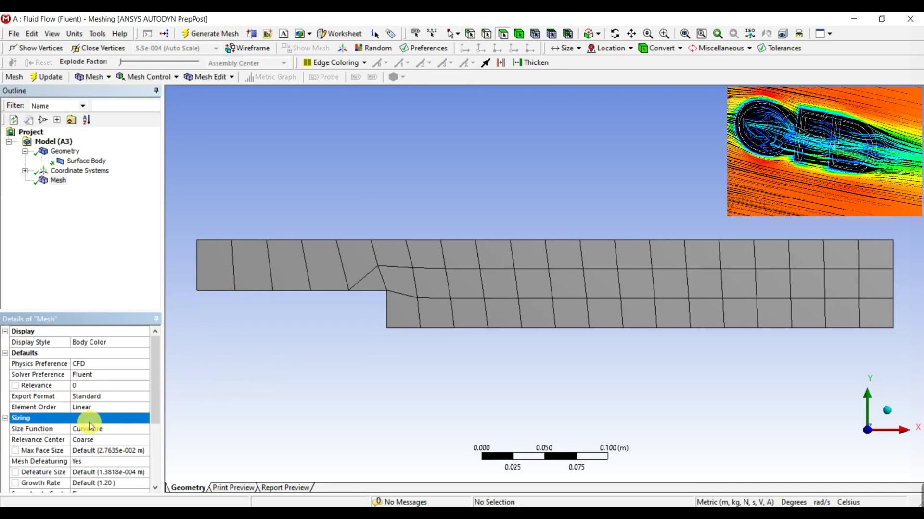
pyautogui.click(129, 441)
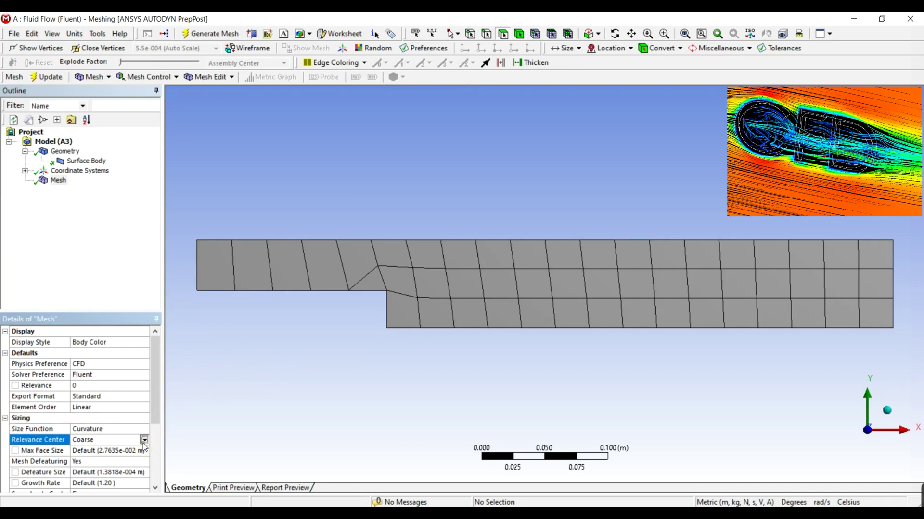
pyautogui.click(144, 442)
pyautogui.click(106, 464)
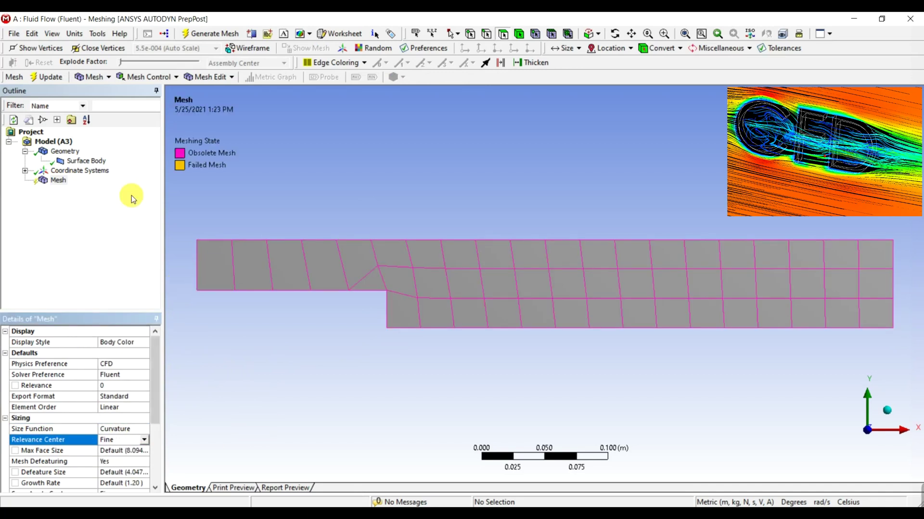
pyautogui.click(207, 33)
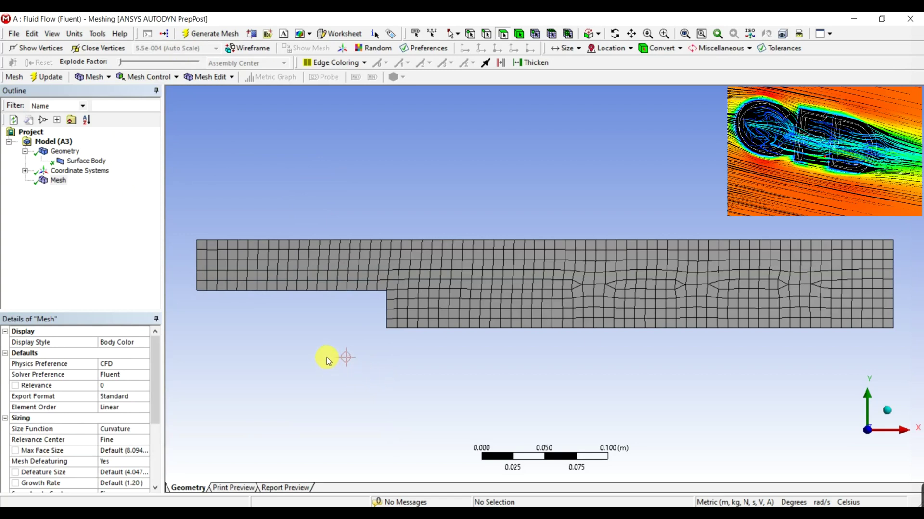
# Step: Set the mesh Min Size to 0.001 m and Max Face Size to 0.002 m, and regenerate the mesh
pyautogui.moveTo(158, 406); pyautogui.dragTo(154, 445)
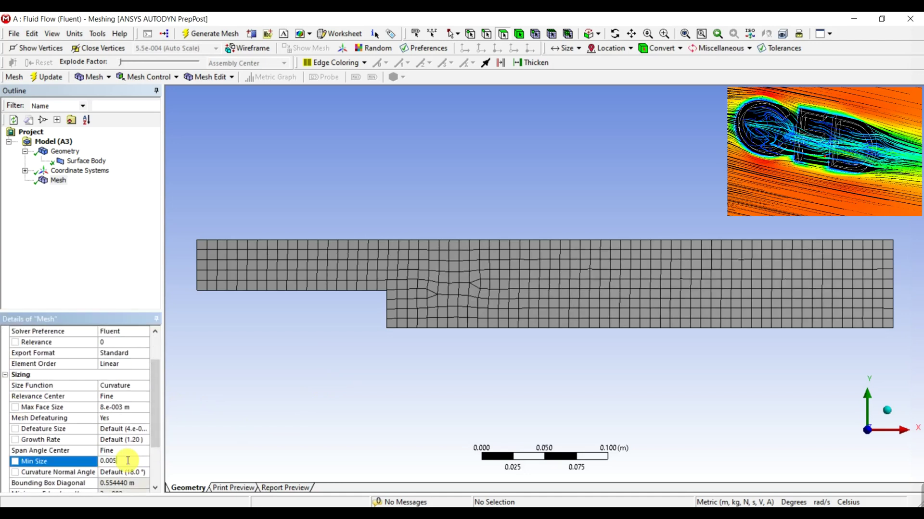
pyautogui.write('01')
pyautogui.click(127, 408)
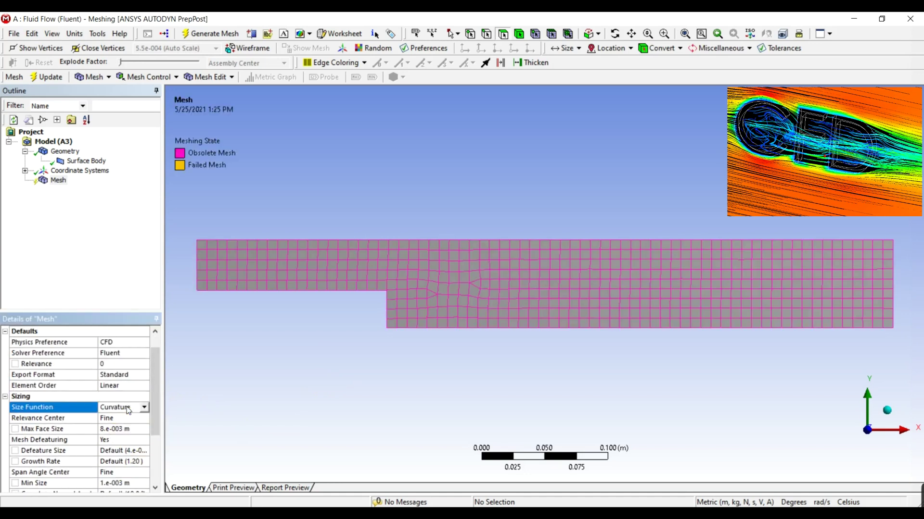
pyautogui.click(129, 430)
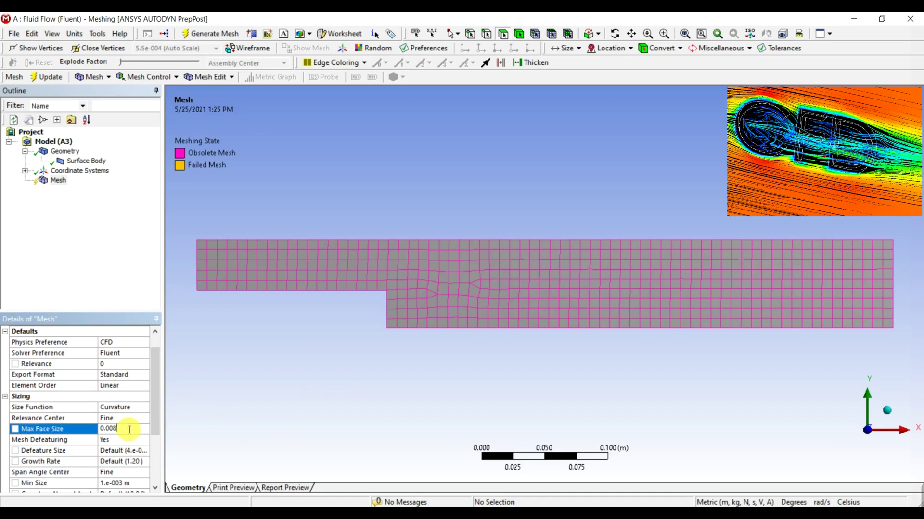
pyautogui.press('BackSpace')
pyautogui.write('2')
pyautogui.click(210, 34)
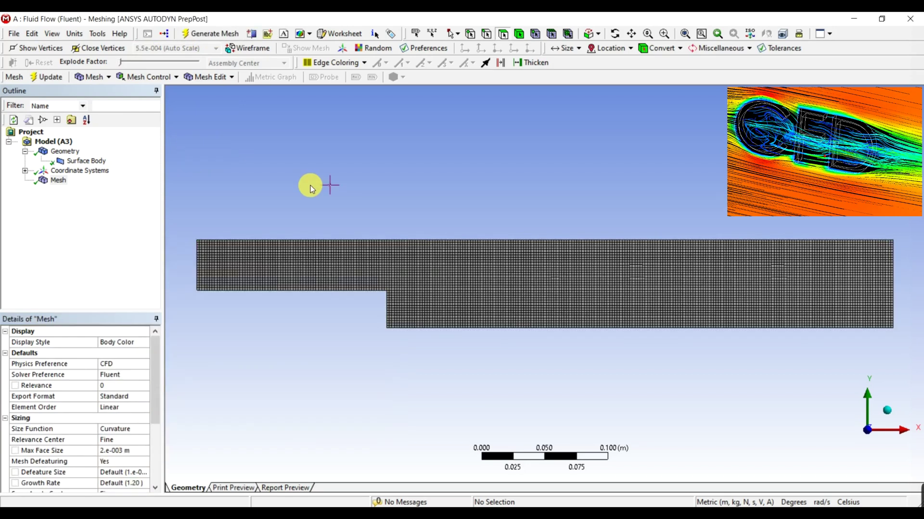
# Step: Examine the regenerated mesh elements up close around the step and along the channel
pyautogui.scroll(3, 483, 311)
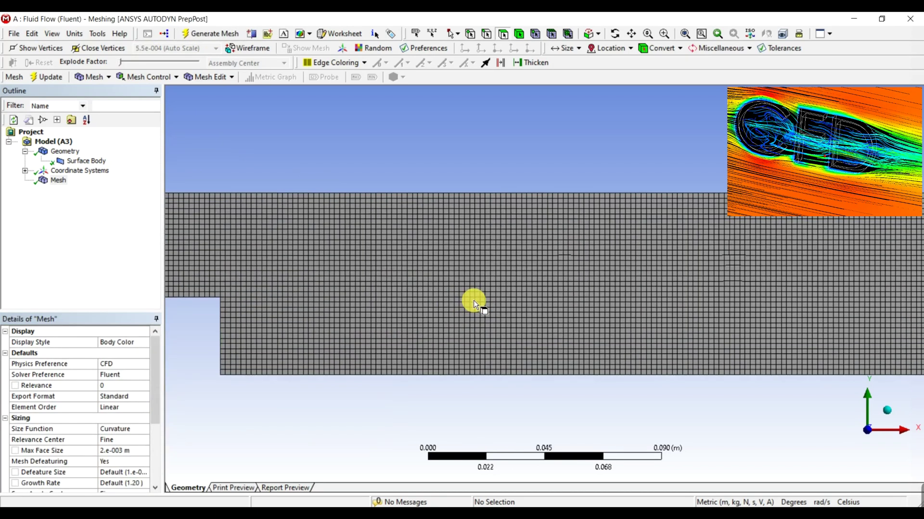
pyautogui.scroll(2, 473, 303)
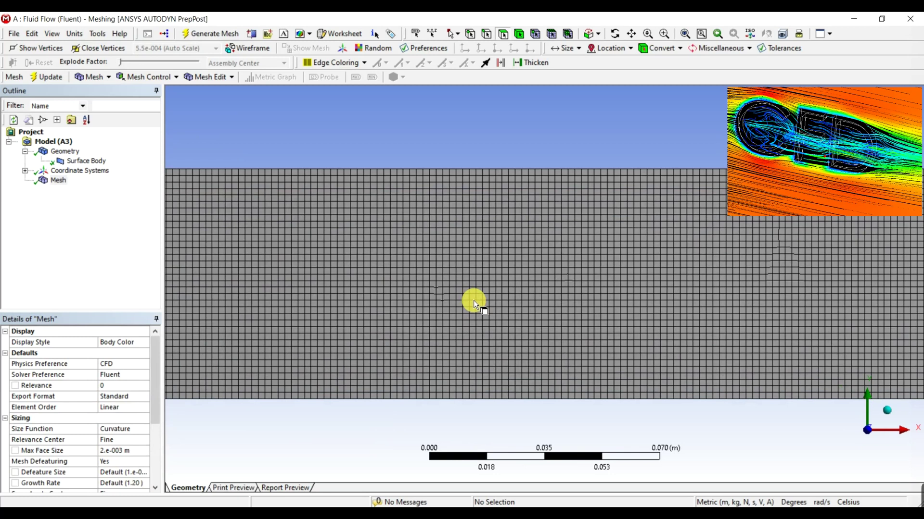
pyautogui.scroll(-6, 474, 303)
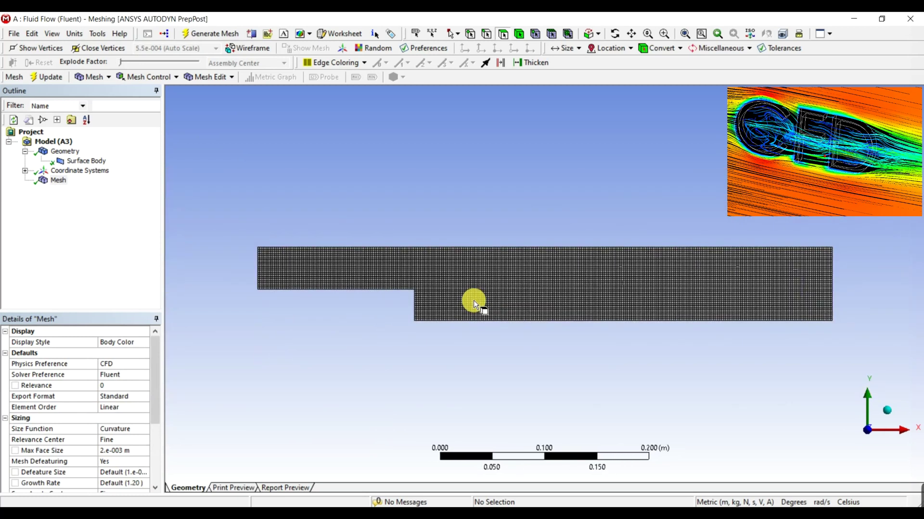
pyautogui.scroll(1, 473, 303)
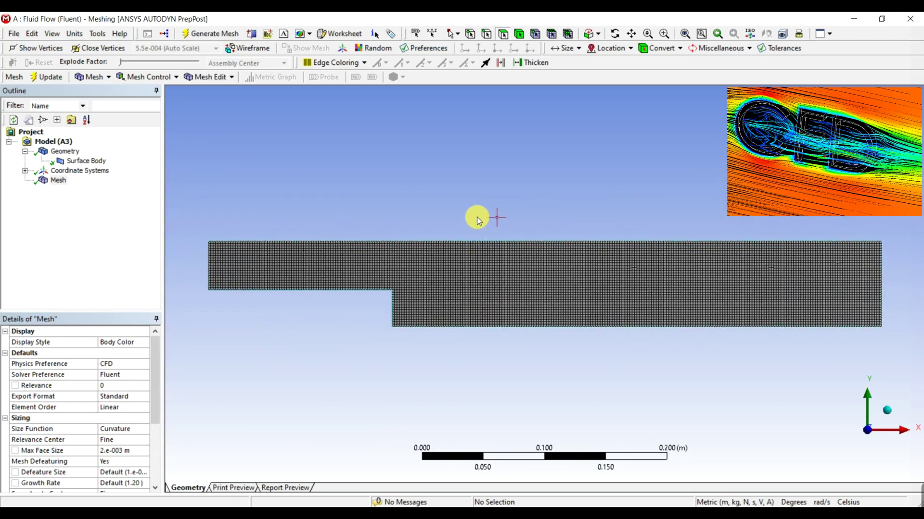
pyautogui.click(350, 339)
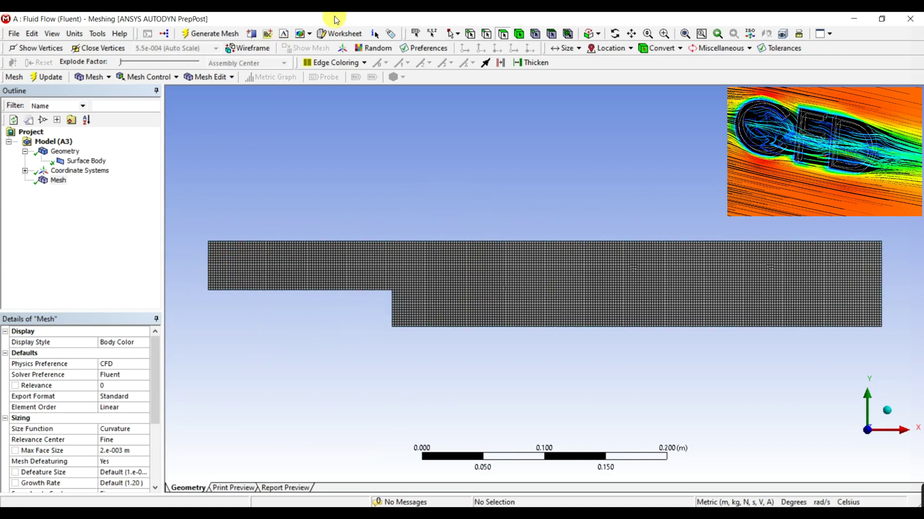
# Step: Create a named selection "inlet" from the short vertical edge at the narrow end of the channel
pyautogui.click(234, 253)
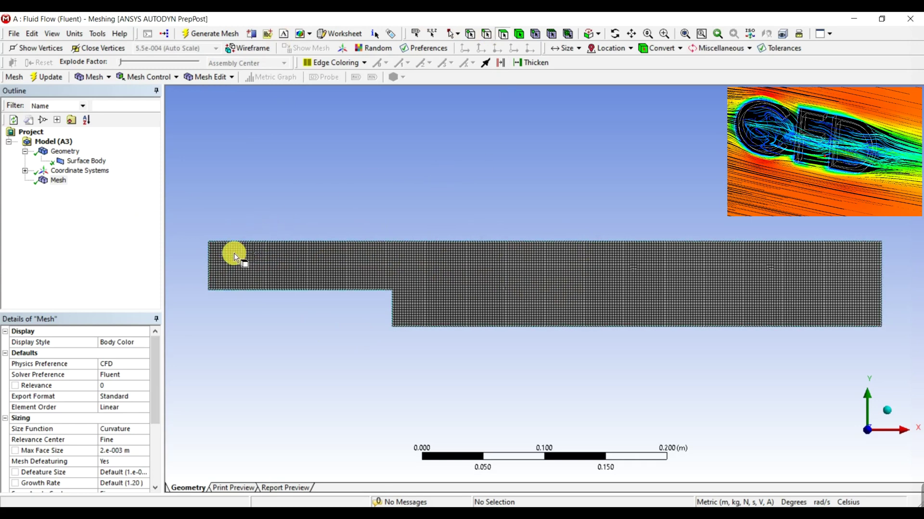
pyautogui.click(487, 33)
pyautogui.click(242, 252)
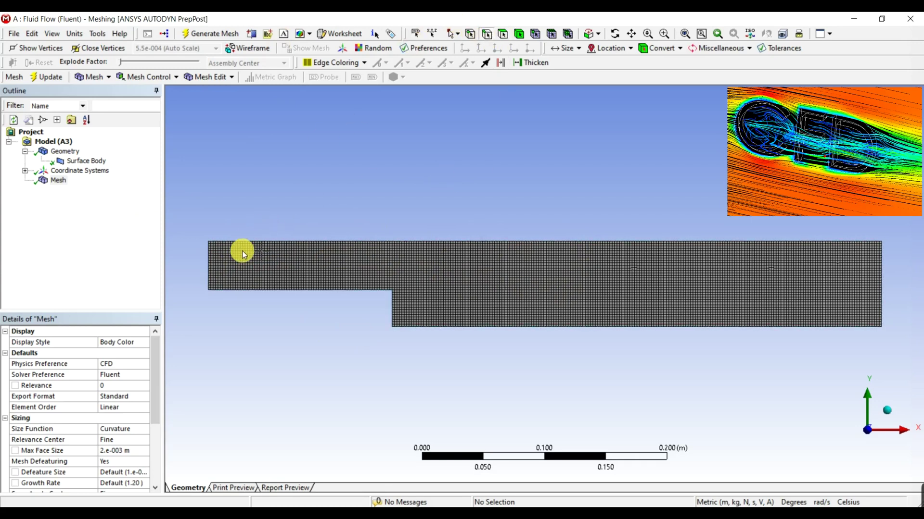
pyautogui.click(206, 267)
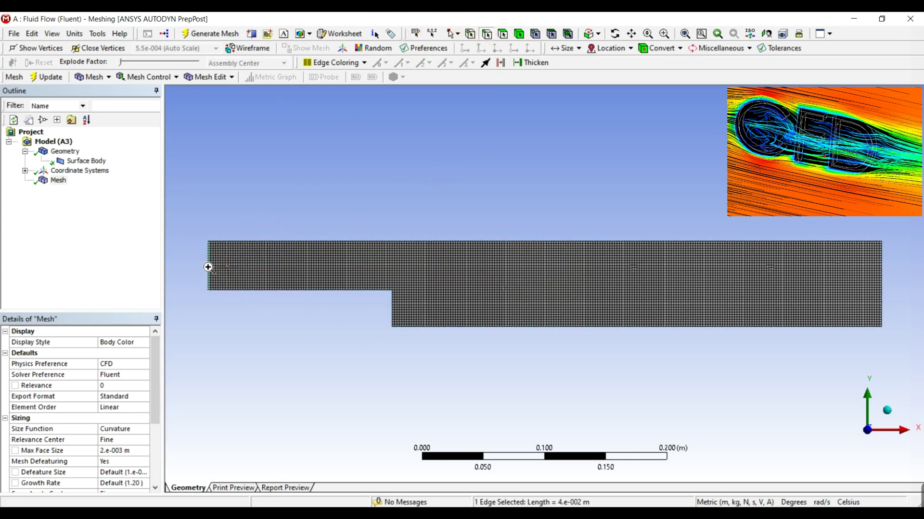
pyautogui.rightClick(207, 267)
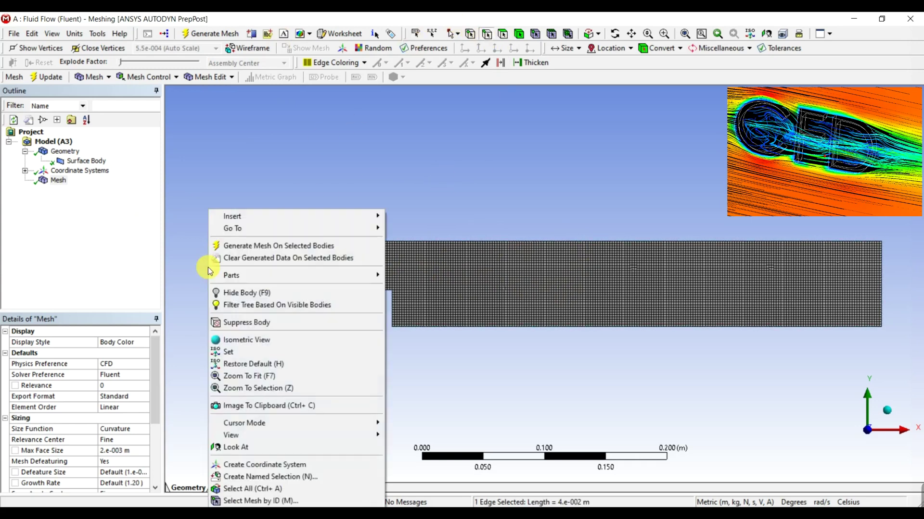
pyautogui.click(300, 476)
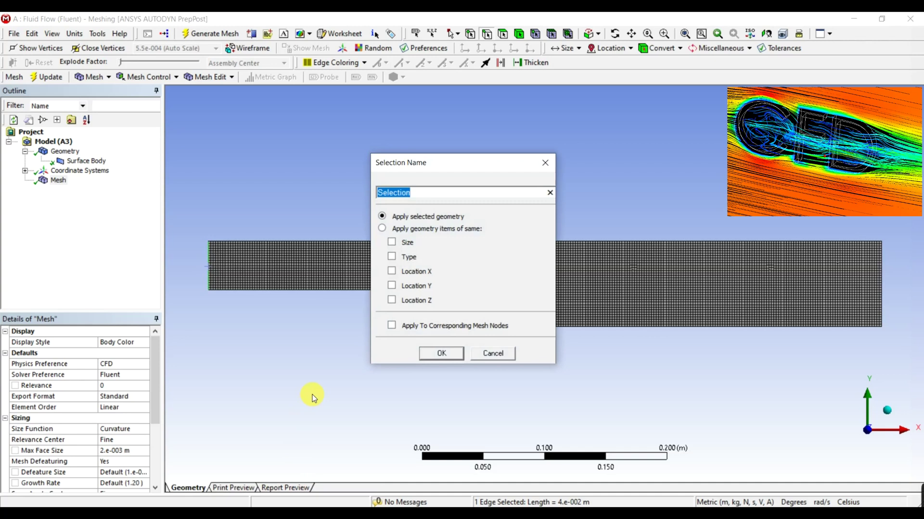
pyautogui.write('inlet')
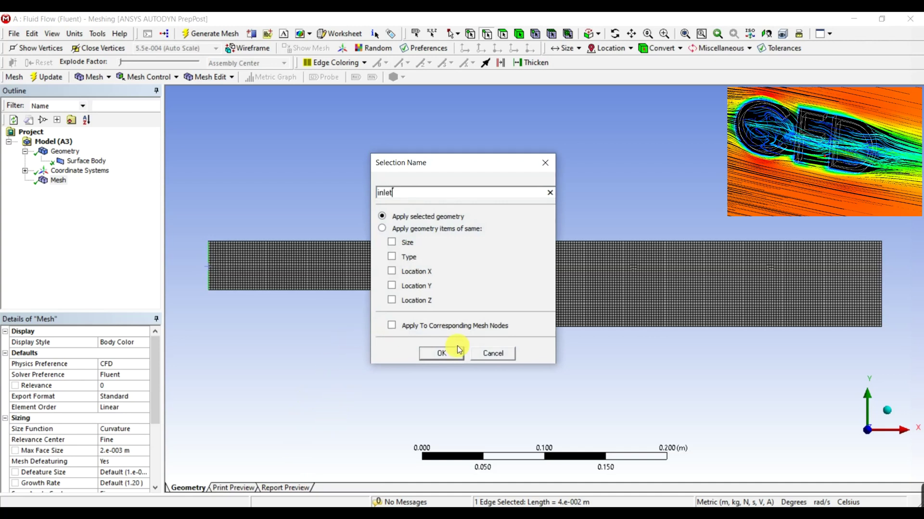
pyautogui.click(457, 350)
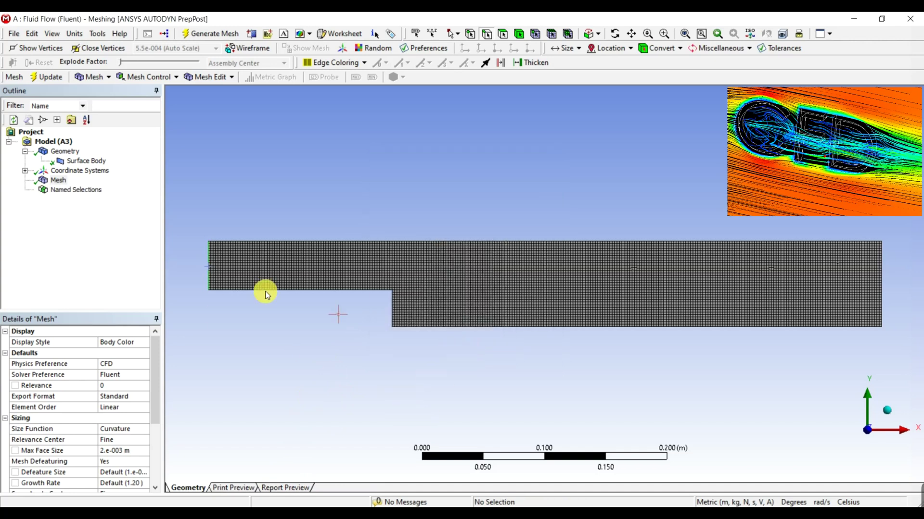
# Step: Create a named selection "outlet" from the vertical edge at the wide end of the channel
pyautogui.click(880, 292)
pyautogui.rightClick(881, 291)
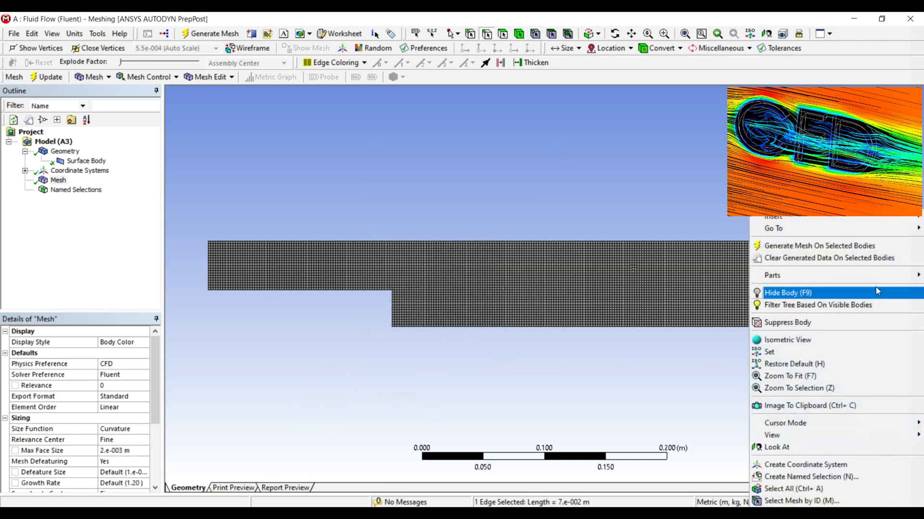
pyautogui.click(800, 476)
pyautogui.write('outLe')
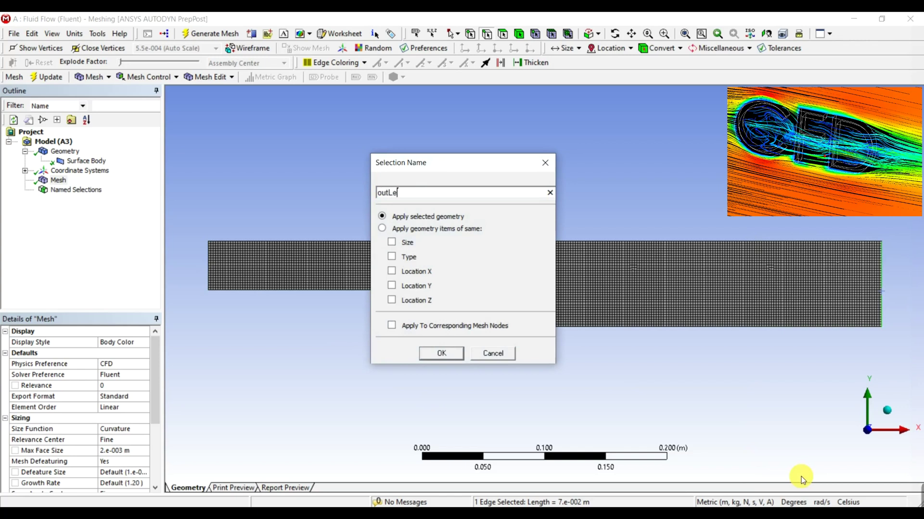
pyautogui.press('BackSpace')
pyautogui.press('BackSpace')
pyautogui.press('BackSpace')
pyautogui.write('tlet')
pyautogui.click(446, 354)
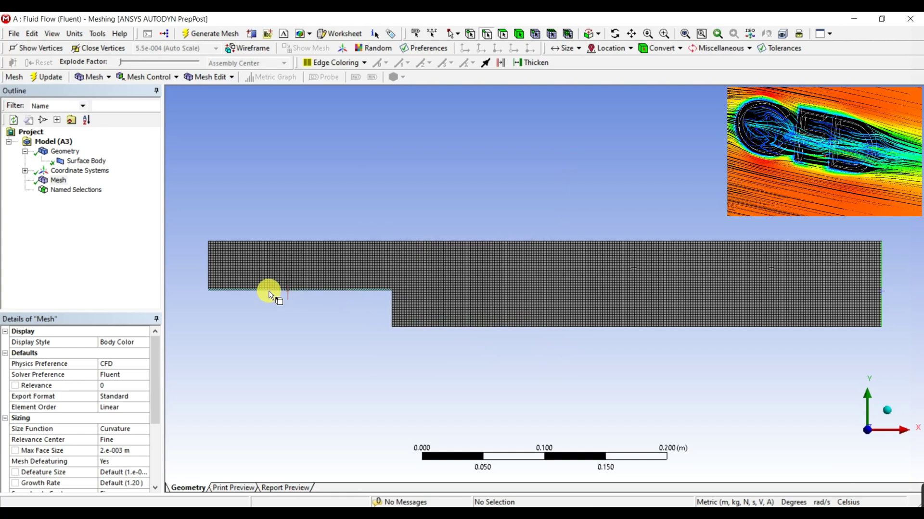
# Step: Create a named selection "bottom" from the three lower edges: the upstream floor, the step's vertical face and the downstream floor
pyautogui.click(268, 291)
pyautogui.keyDown('ctrl'); pyautogui.click(394, 314); pyautogui.keyUp('ctrl')
pyautogui.keyDown('ctrl'); pyautogui.click(454, 328); pyautogui.keyUp('ctrl')
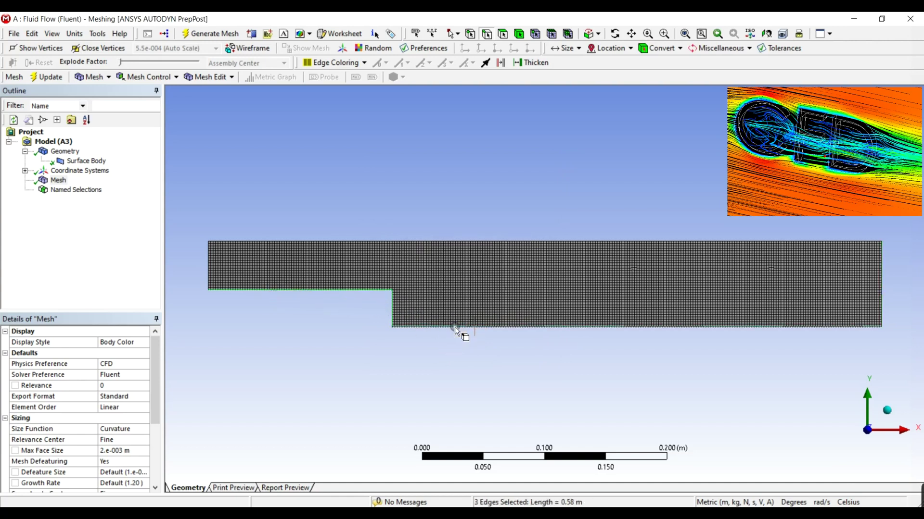
pyautogui.rightClick(454, 327)
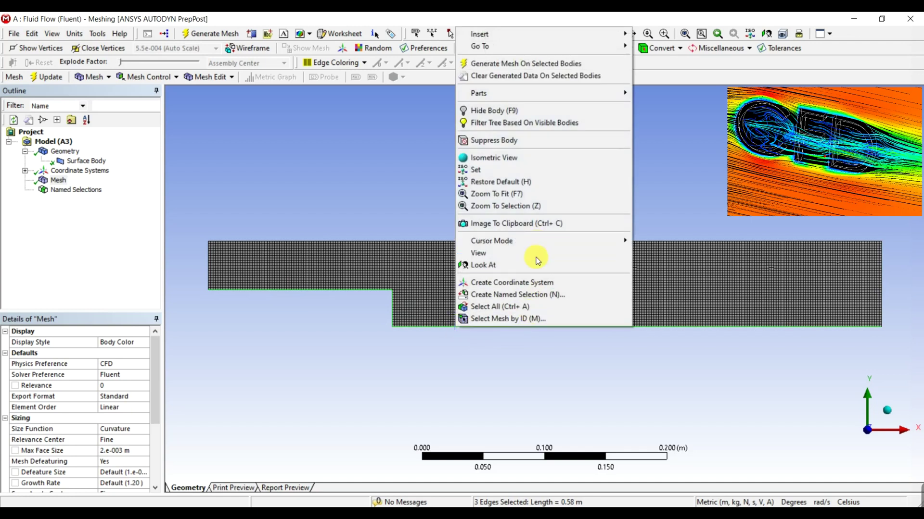
pyautogui.click(541, 295)
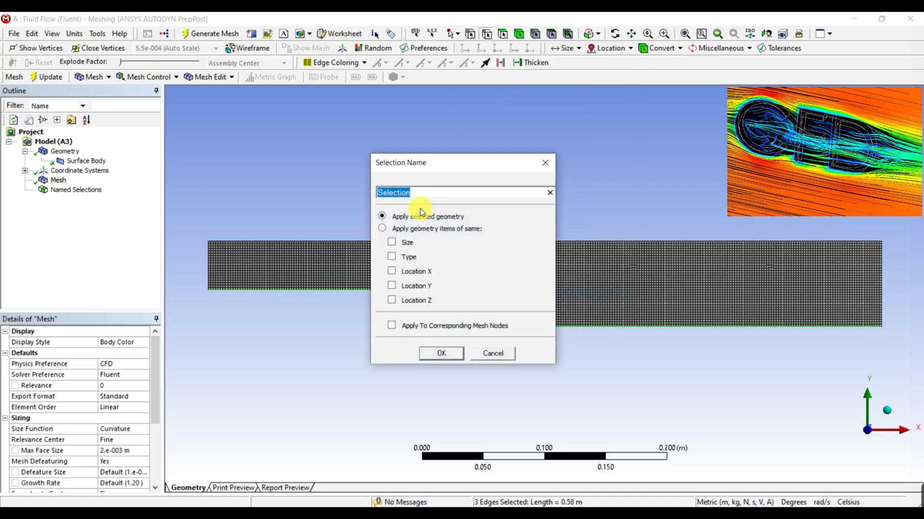
pyautogui.write('bottom')
pyautogui.click(434, 353)
pyautogui.click(434, 353)
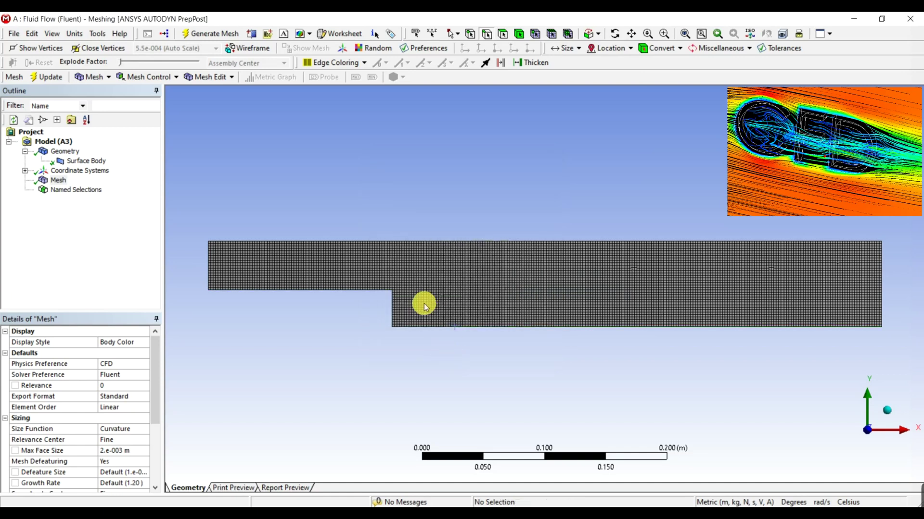
# Step: Create a named selection "top" from the channel's long upper edge and expand the list of named selections
pyautogui.click(418, 243)
pyautogui.rightClick(417, 244)
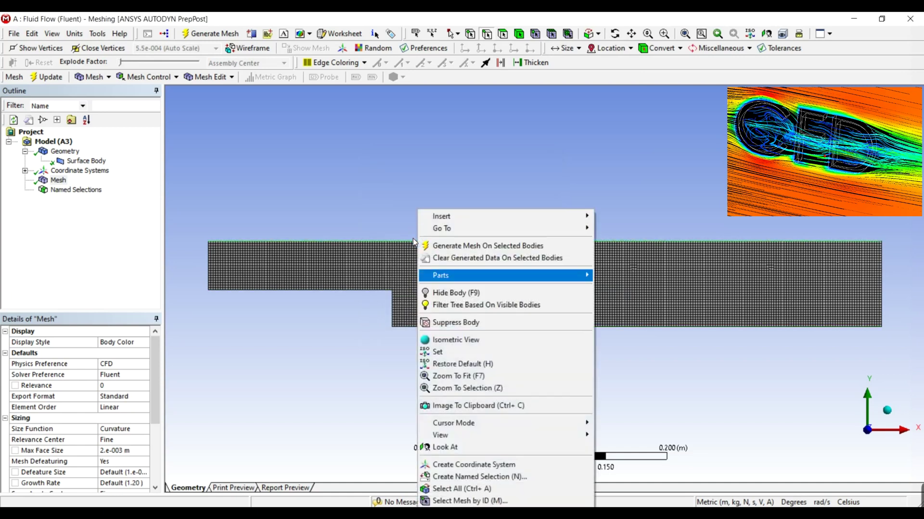
pyautogui.click(476, 477)
pyautogui.write('top')
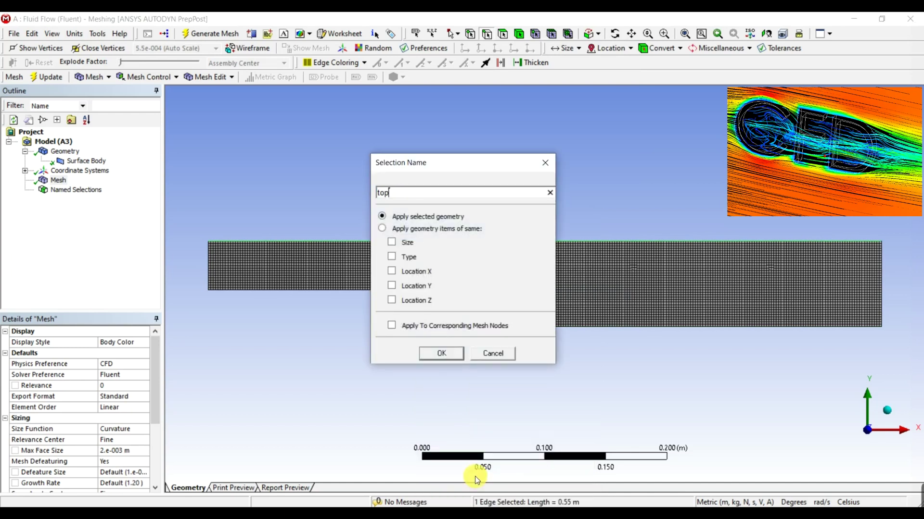
pyautogui.click(451, 353)
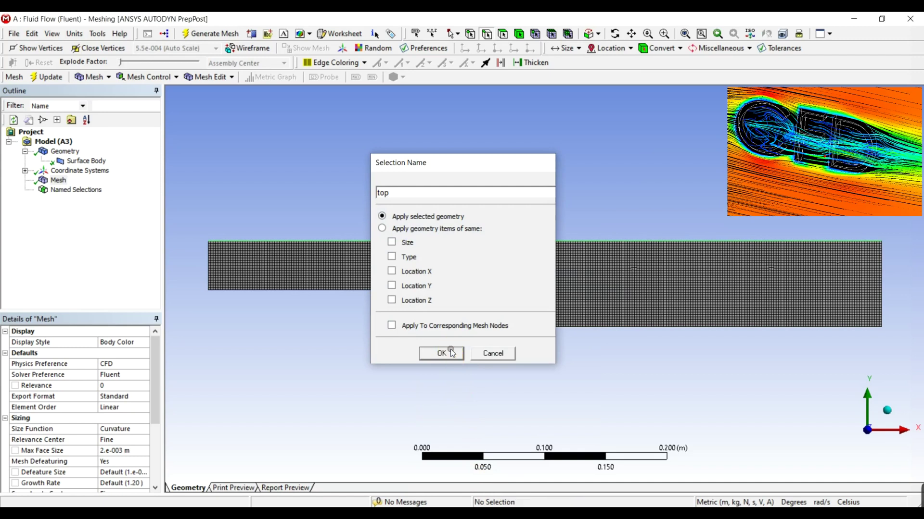
pyautogui.click(25, 190)
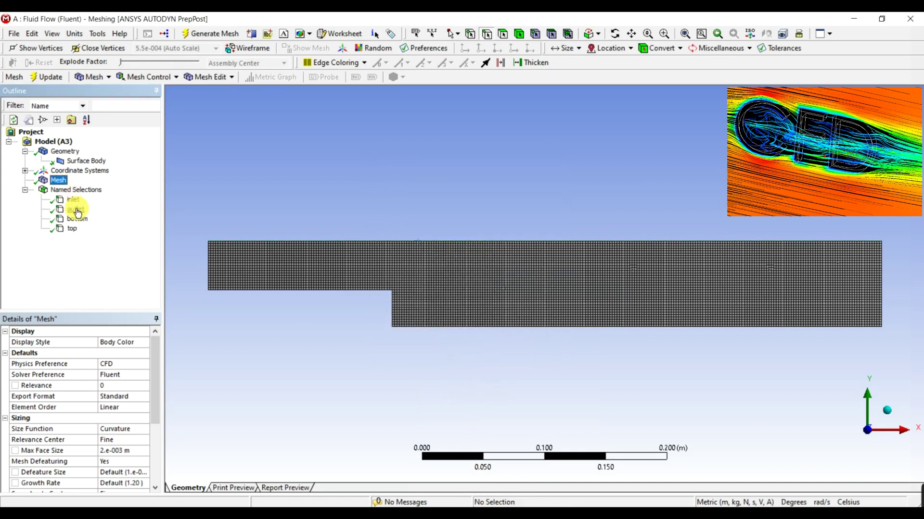
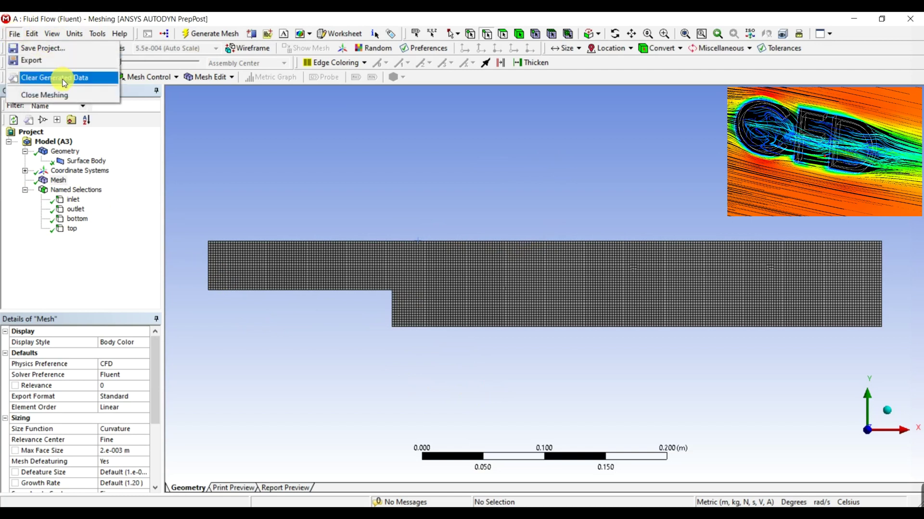
# Step: Export the mesh to the Documents folder as a FLUENT input file (.msh) named "step"
pyautogui.click(205, 136)
pyautogui.click(13, 36)
pyautogui.click(13, 36)
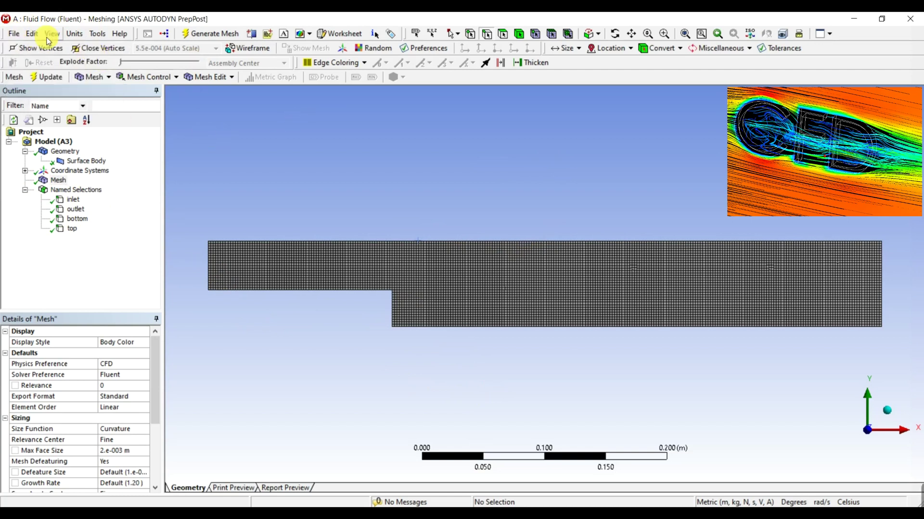
pyautogui.click(14, 34)
pyautogui.moveTo(33, 34)
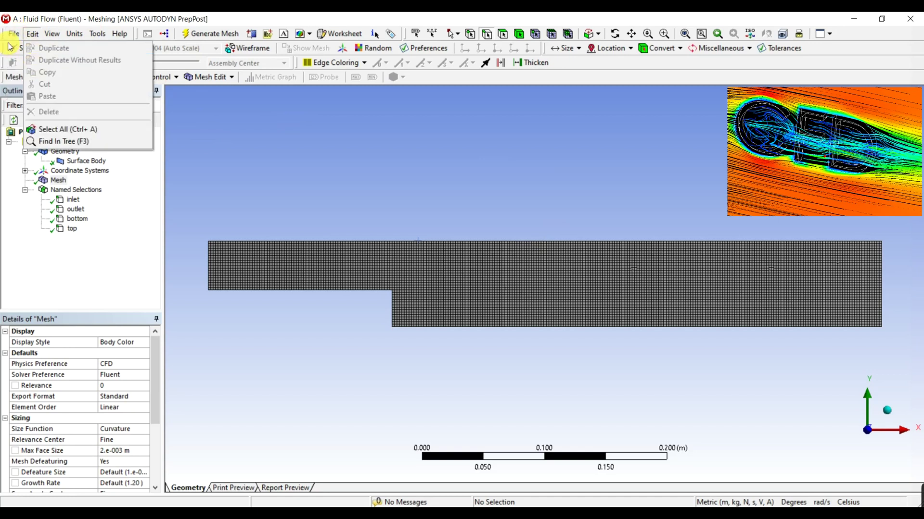
pyautogui.click(29, 59)
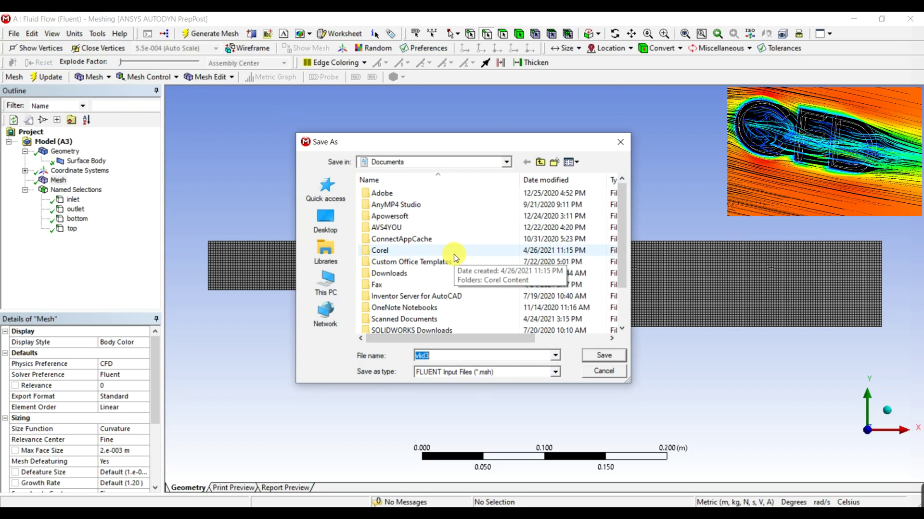
pyautogui.write('sr')
pyautogui.press('BackSpace')
pyautogui.write('tep')
pyautogui.click(618, 356)
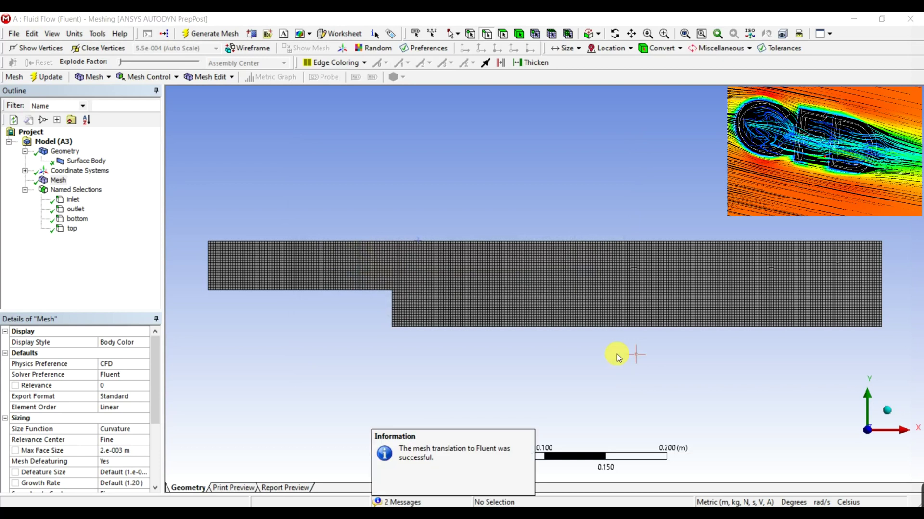
# Step: Close the Meshing application and return to the Workbench project
pyautogui.click(14, 33)
pyautogui.click(52, 96)
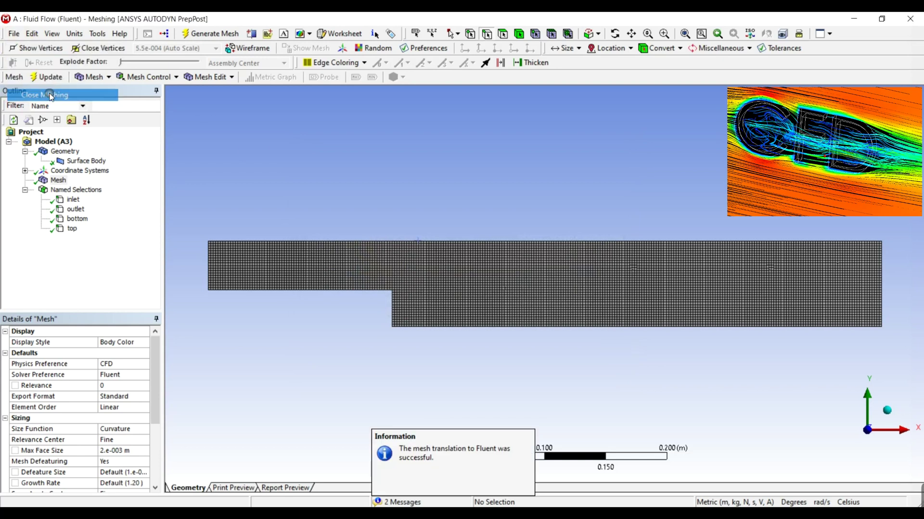
pyautogui.click(285, 160)
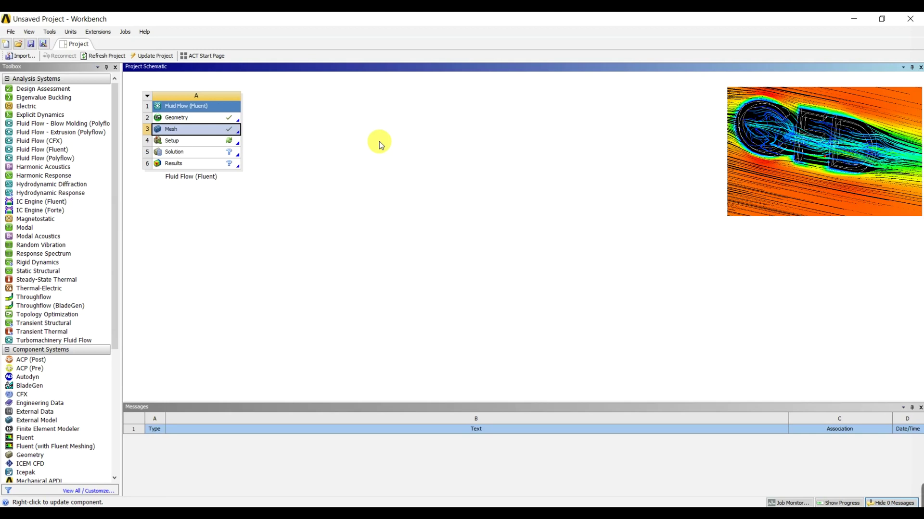
# Step: Delete the existing Fluid Flow (Fluent) system and add a new, empty one to the project schematic
pyautogui.click(147, 96)
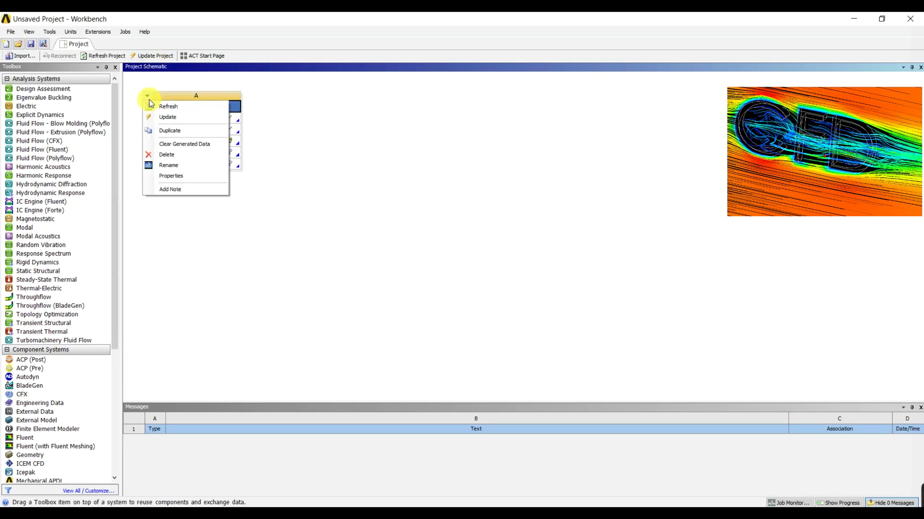
pyautogui.click(168, 145)
pyautogui.click(474, 285)
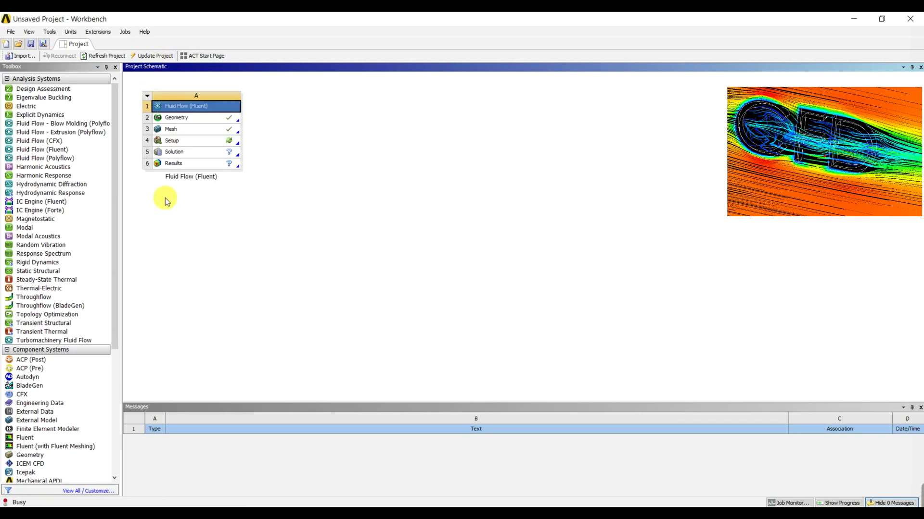
pyautogui.doubleClick(41, 150)
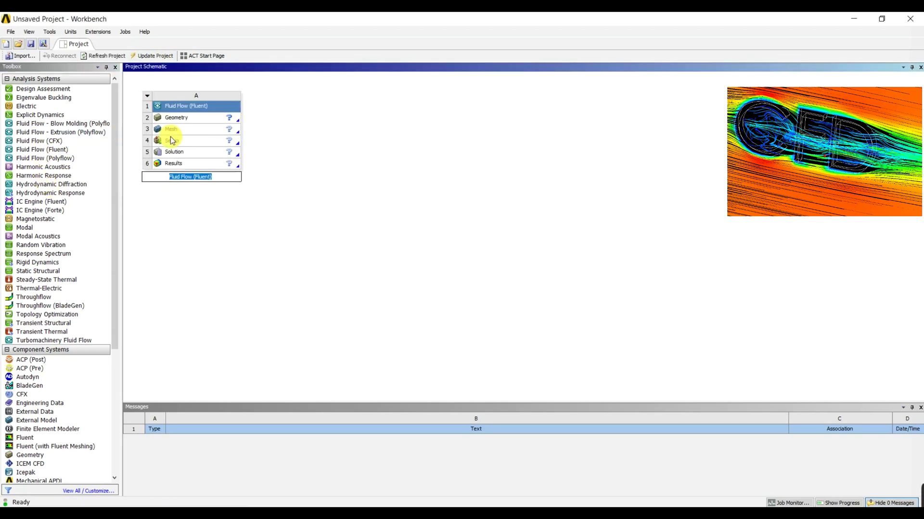
# Step: Import the mesh file step.msh from the Documents folder into the Mesh cell of the Fluid Flow (Fluent) system
pyautogui.rightClick(233, 131)
pyautogui.moveTo(289, 158)
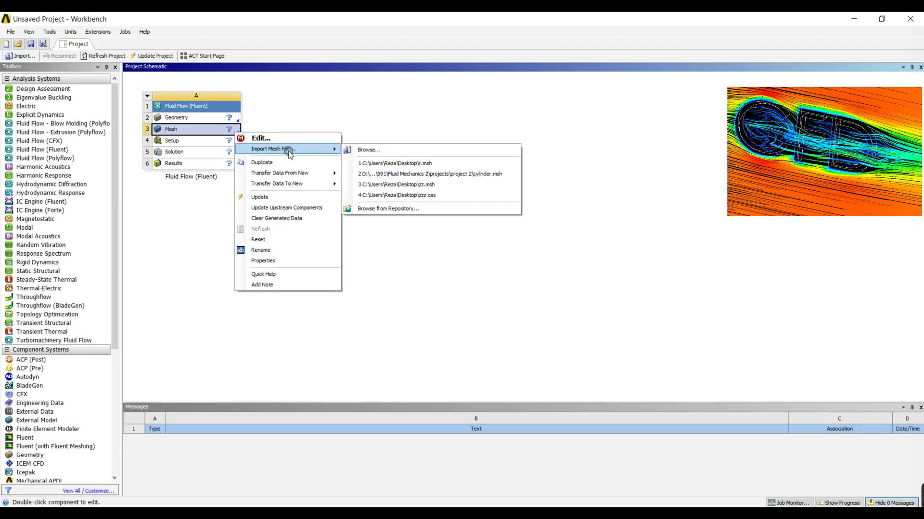
pyautogui.click(394, 153)
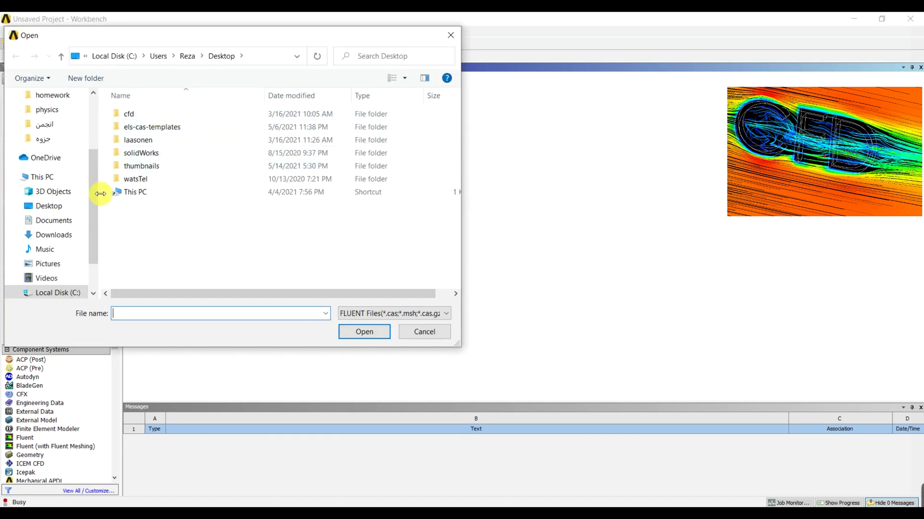
pyautogui.click(62, 221)
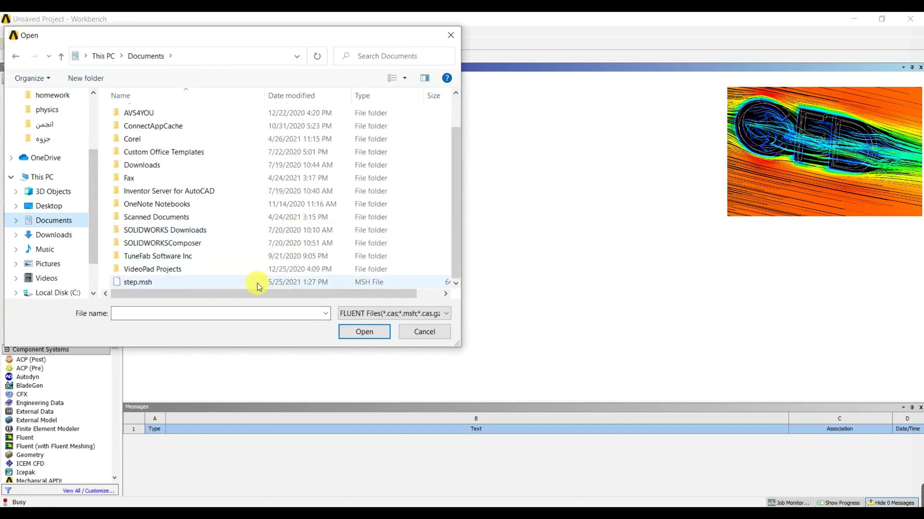
pyautogui.click(209, 282)
pyautogui.click(359, 334)
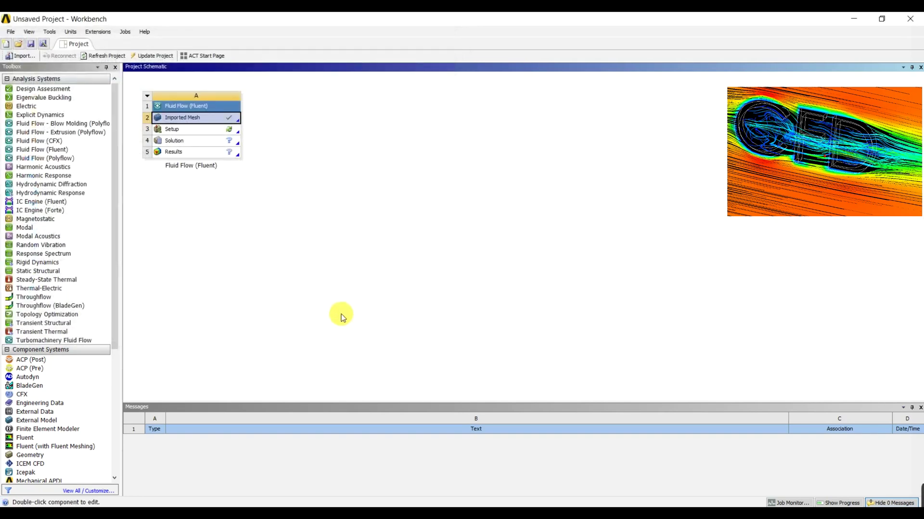
# Step: Open the system's Setup in Fluent with the 2D, serial launcher options, displaying the mesh after reading
pyautogui.rightClick(226, 134)
pyautogui.click(255, 137)
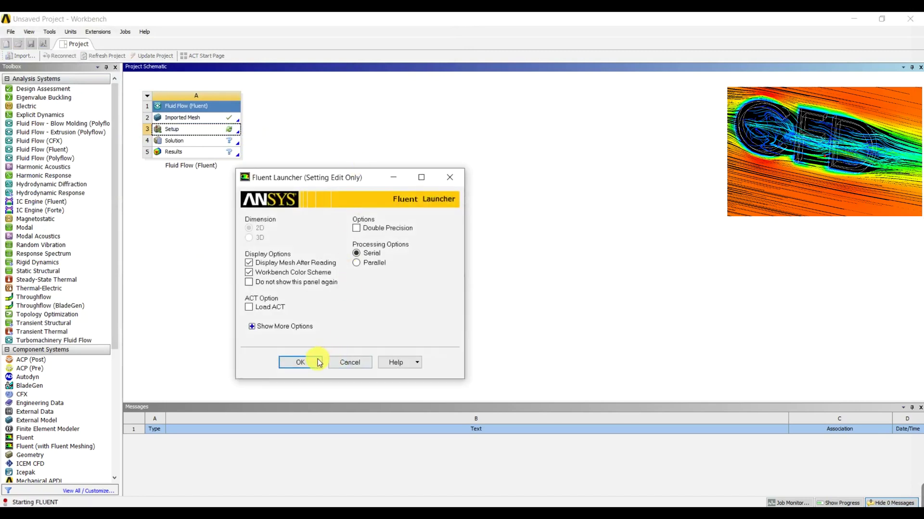
pyautogui.click(319, 362)
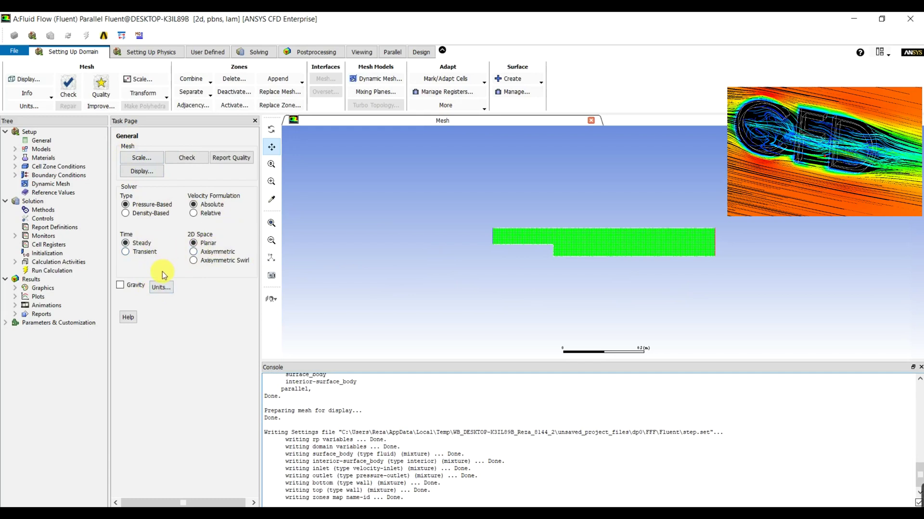
# Step: Review the available physics models and the materials defined for the case
pyautogui.click(31, 152)
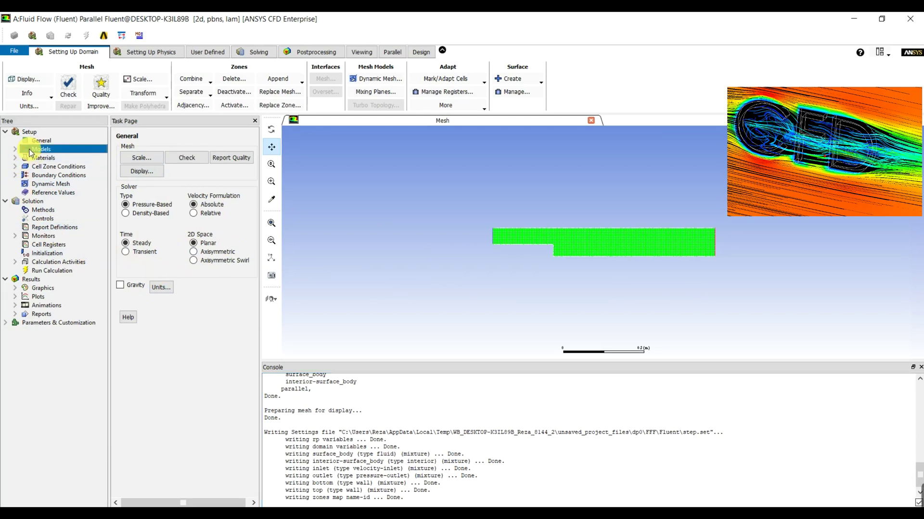
pyautogui.click(16, 150)
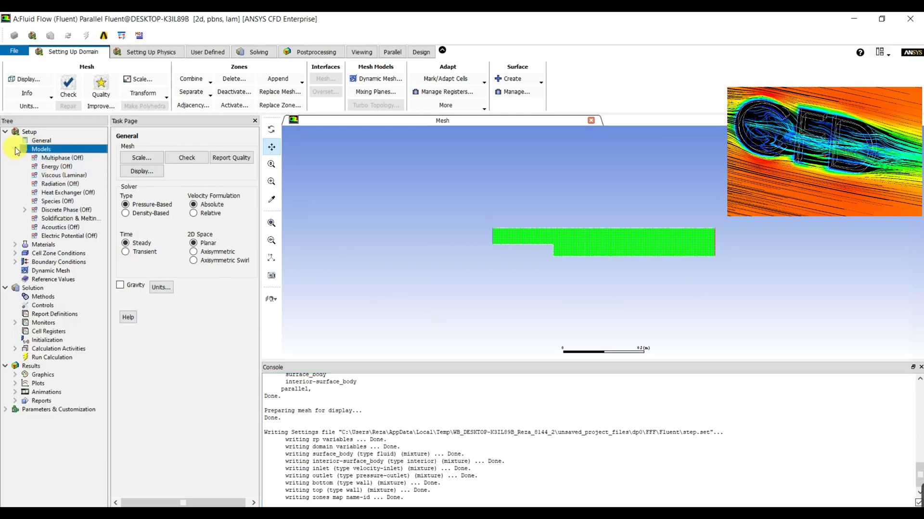
pyautogui.click(15, 149)
pyautogui.doubleClick(42, 159)
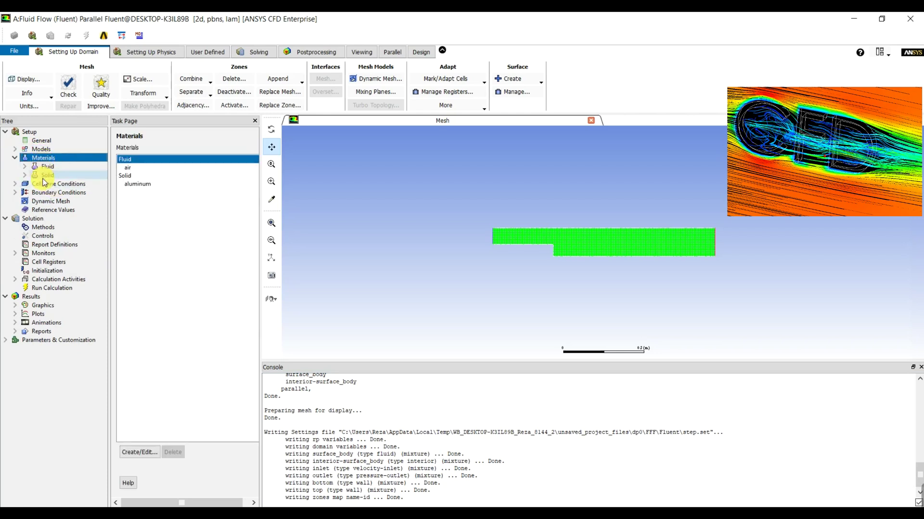
# Step: Check which material is assigned to the surface_body cell zone
pyautogui.doubleClick(26, 184)
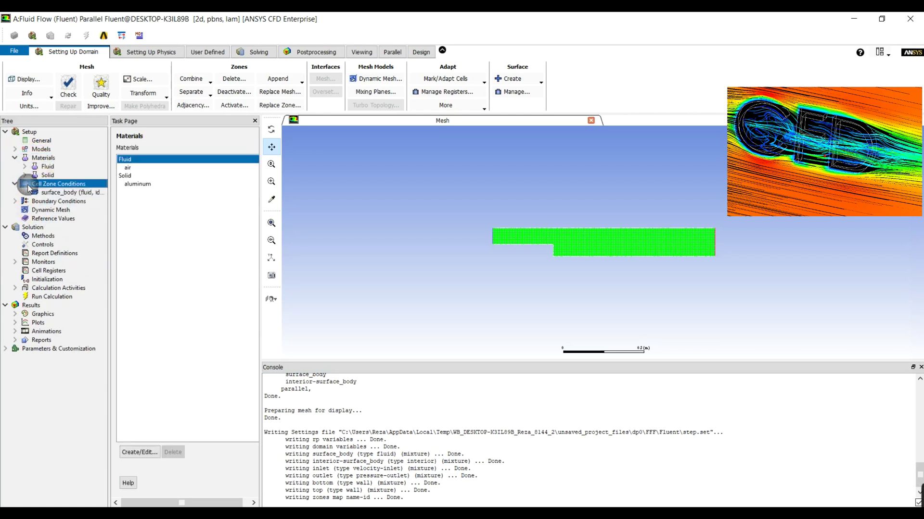
pyautogui.click(57, 193)
pyautogui.doubleClick(57, 193)
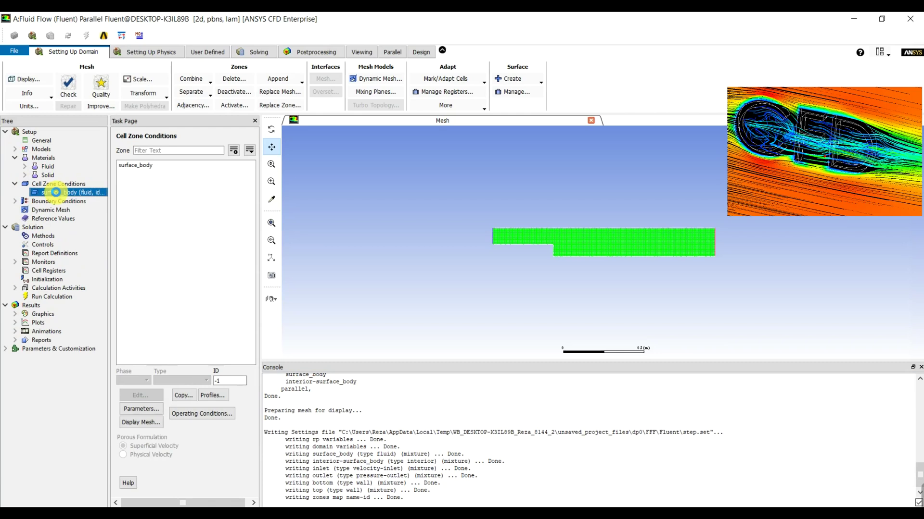
pyautogui.click(187, 292)
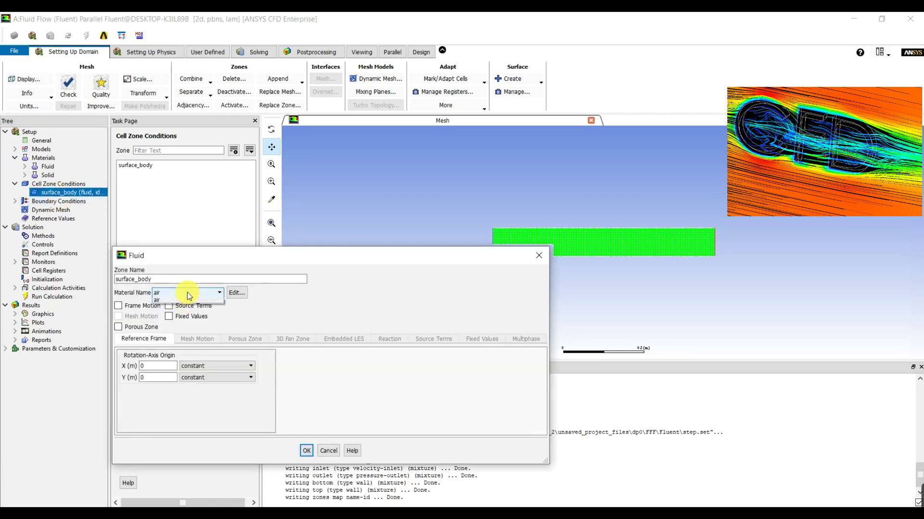
pyautogui.click(306, 451)
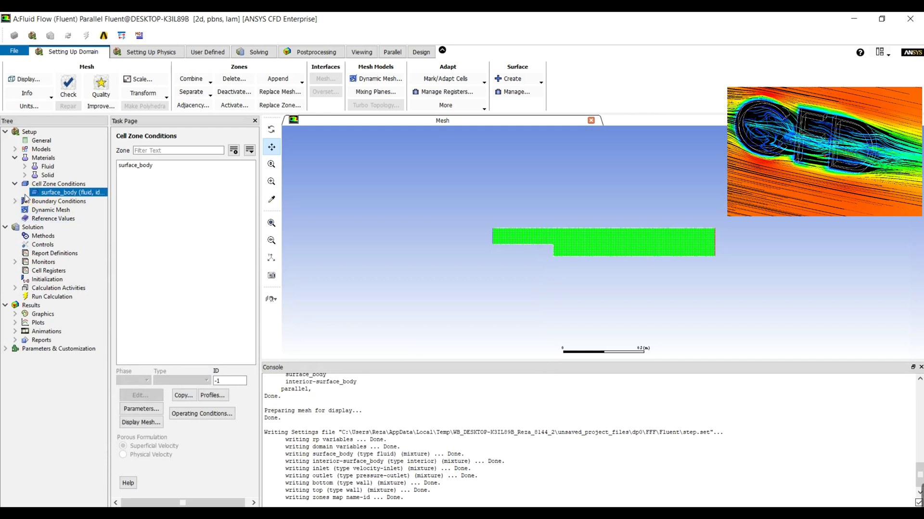
pyautogui.click(55, 196)
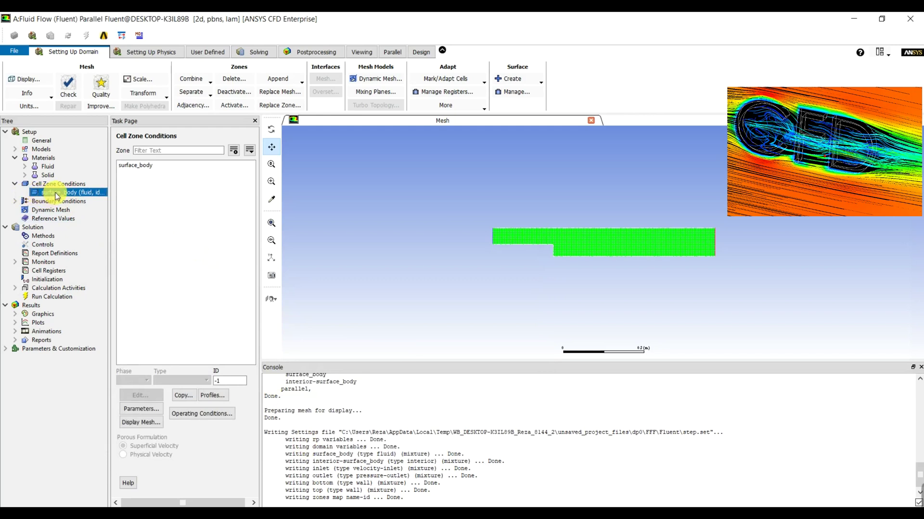
# Step: Check the boundary types assigned to the inlet, outlet, top and bottom zones
pyautogui.click(15, 201)
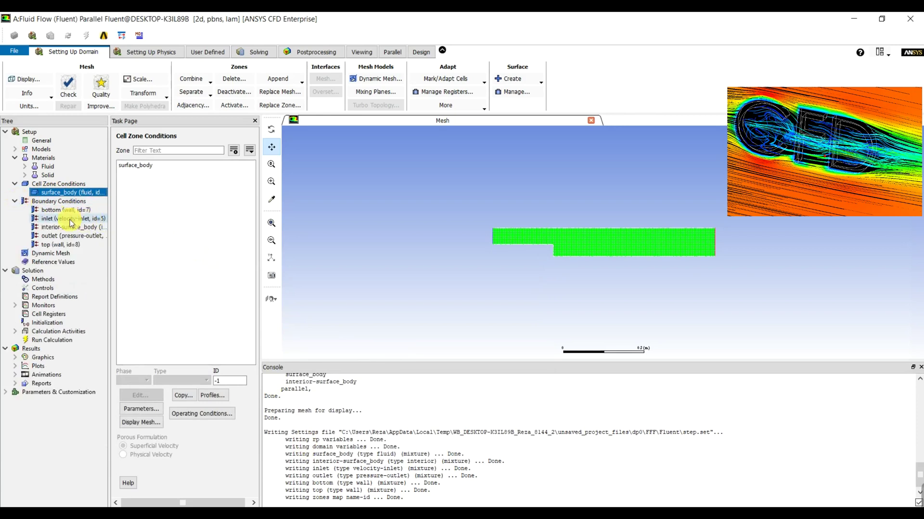
pyautogui.doubleClick(58, 202)
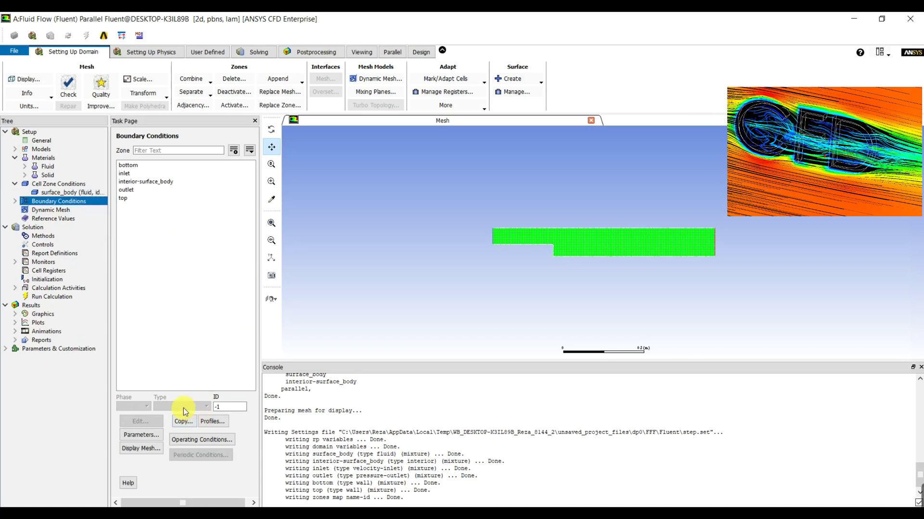
pyautogui.click(126, 174)
pyautogui.click(187, 408)
pyautogui.click(188, 409)
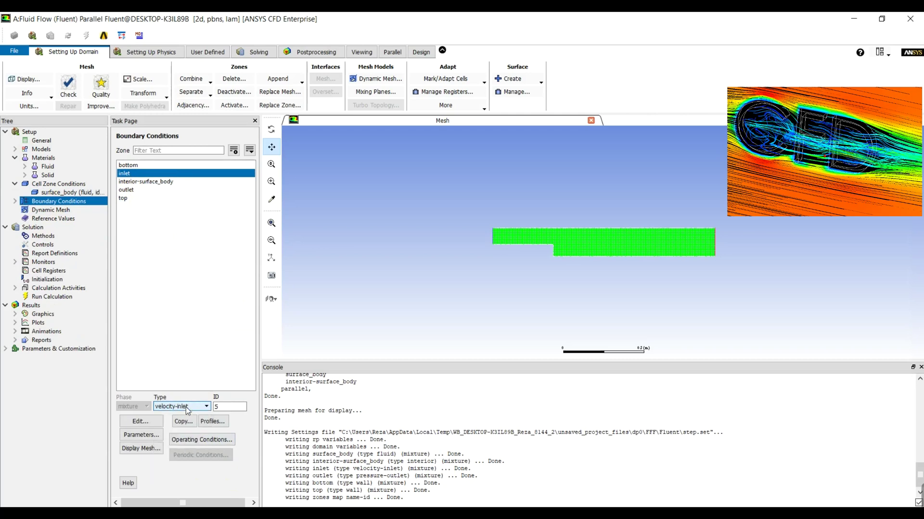
pyautogui.click(137, 191)
pyautogui.click(142, 199)
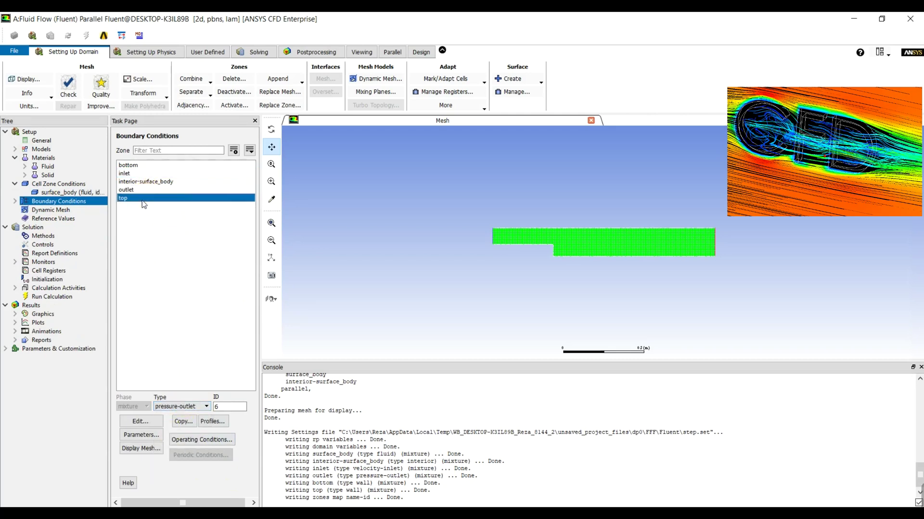
pyautogui.click(142, 165)
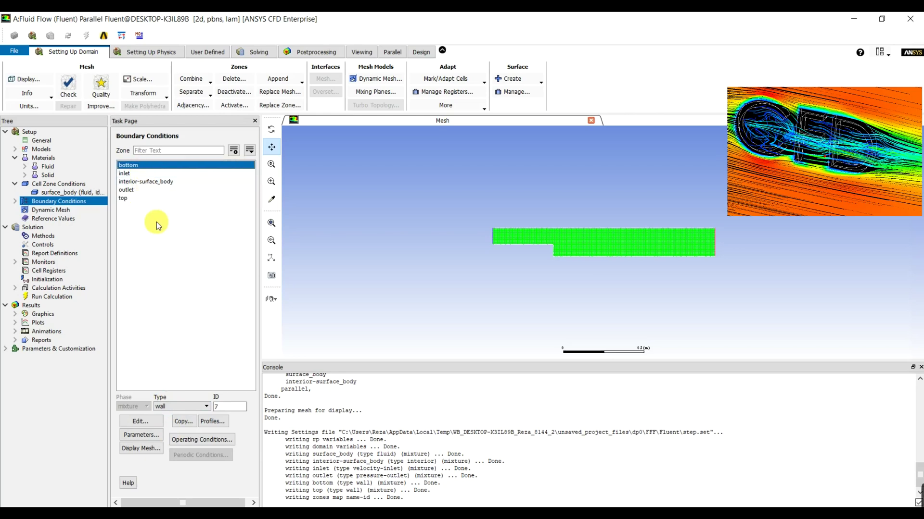
pyautogui.click(15, 201)
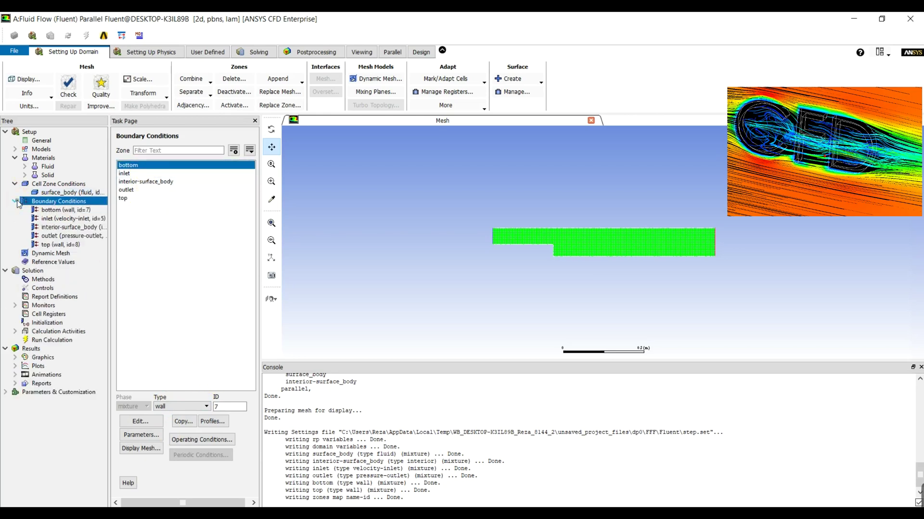
# Step: Set the inlet's velocity specification method to Components with an X-velocity of 5 m/s
pyautogui.click(130, 174)
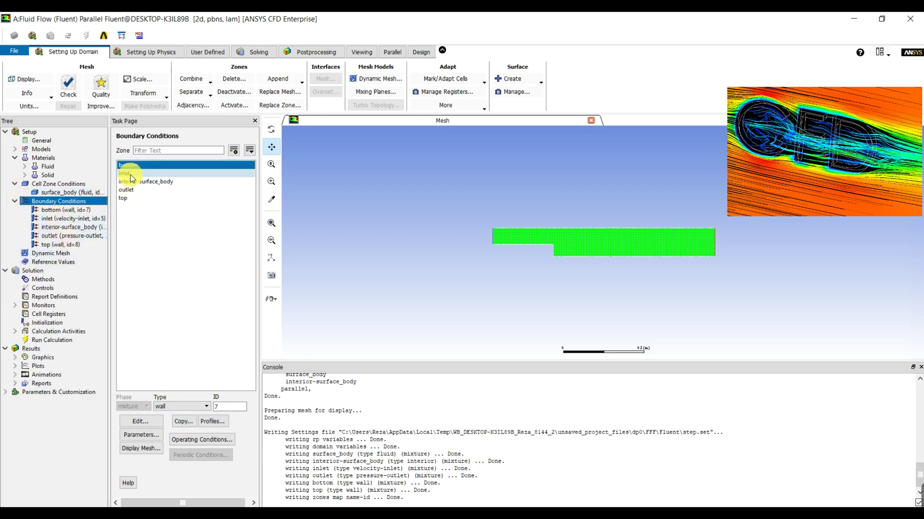
pyautogui.click(130, 174)
pyautogui.doubleClick(130, 174)
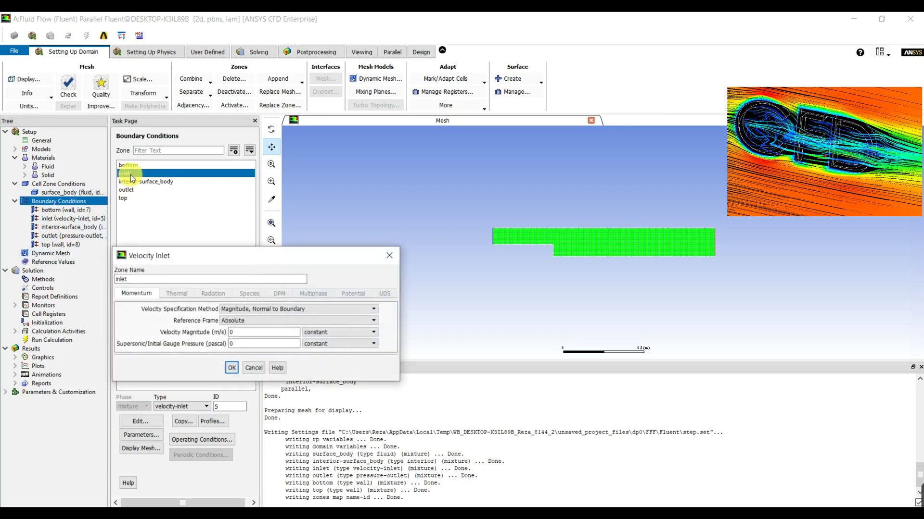
pyautogui.click(304, 311)
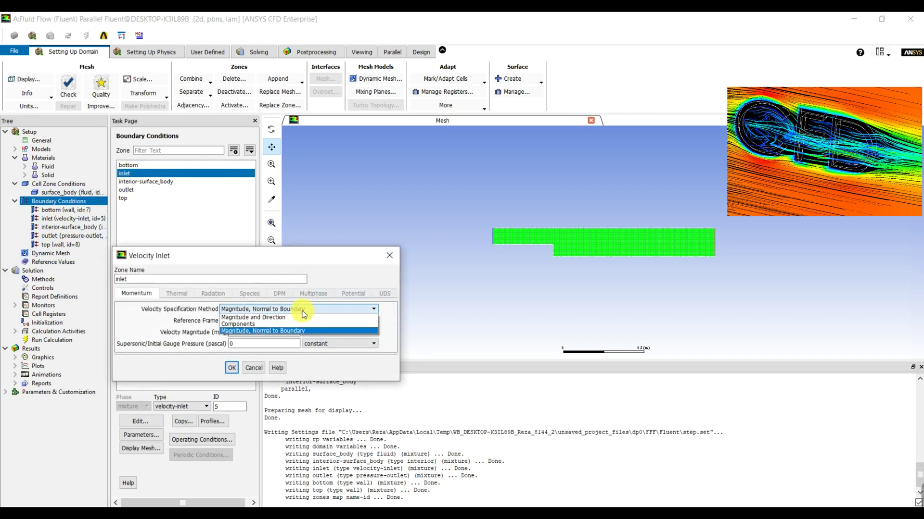
pyautogui.click(279, 324)
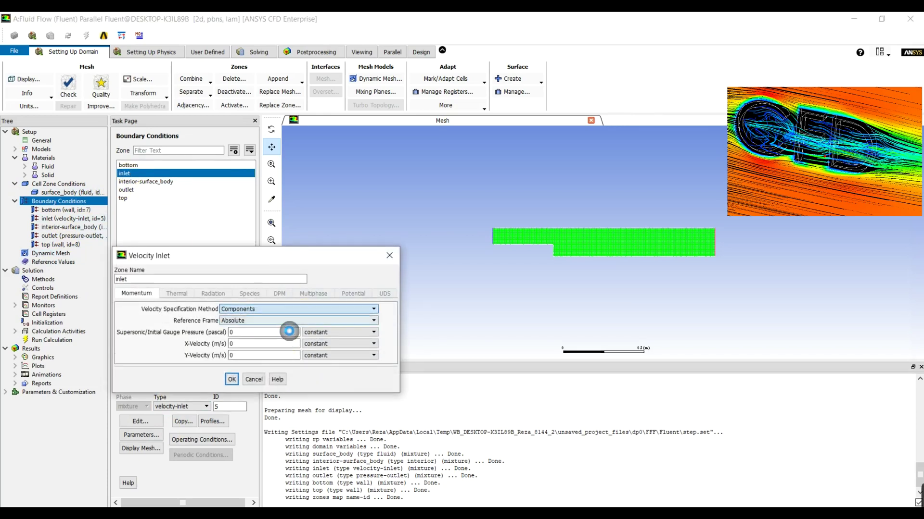
pyautogui.doubleClick(259, 344)
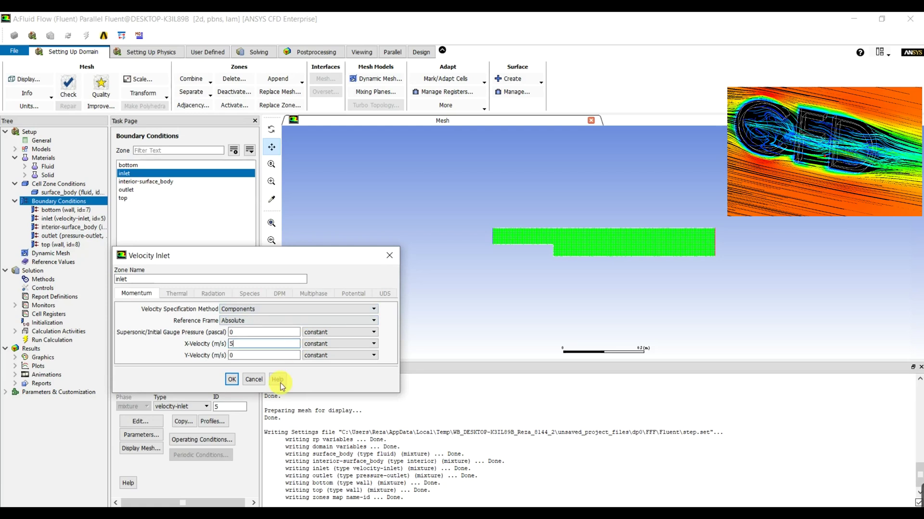
pyautogui.click(232, 379)
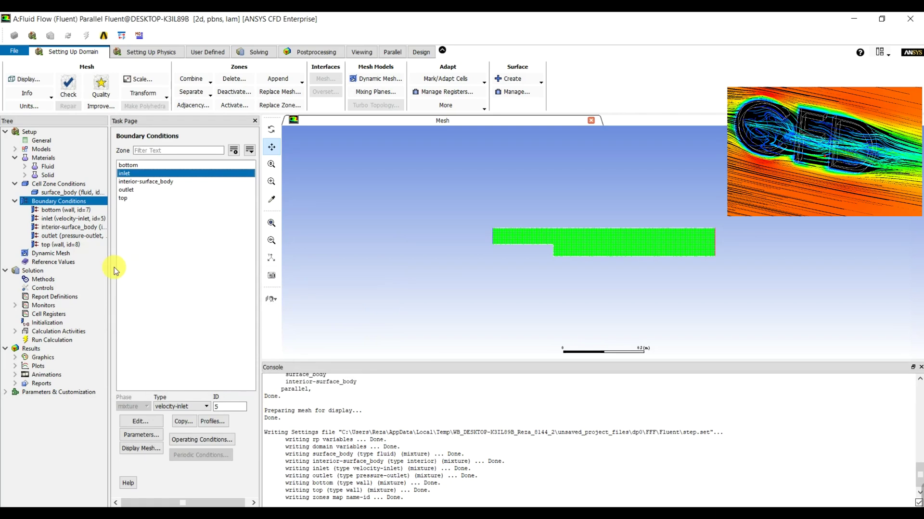
# Step: Examine the outlet's pressure-outlet settings and collapse the expanded setup branches
pyautogui.click(68, 235)
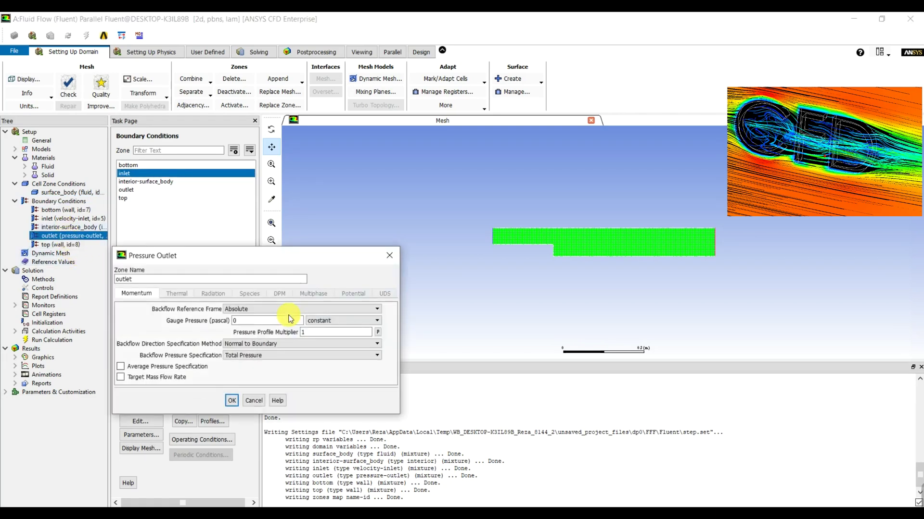
pyautogui.click(232, 400)
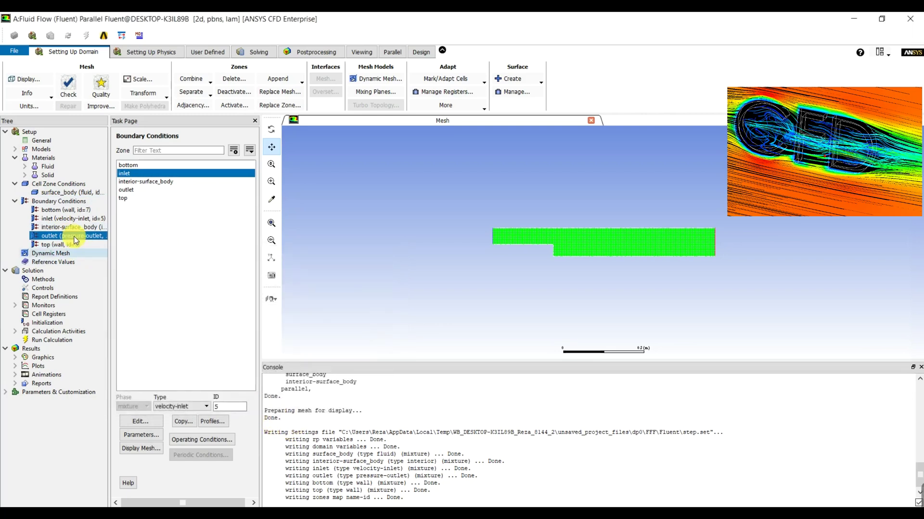
pyautogui.click(15, 201)
pyautogui.click(15, 183)
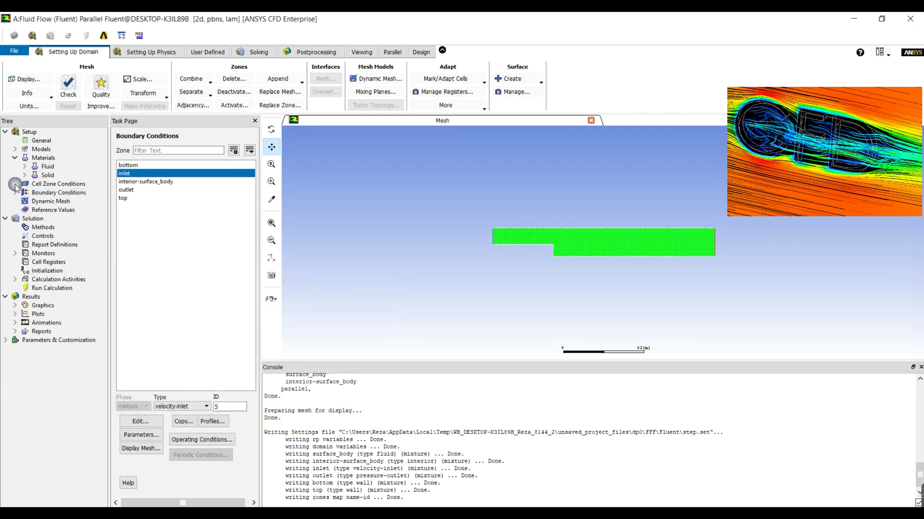
pyautogui.click(15, 157)
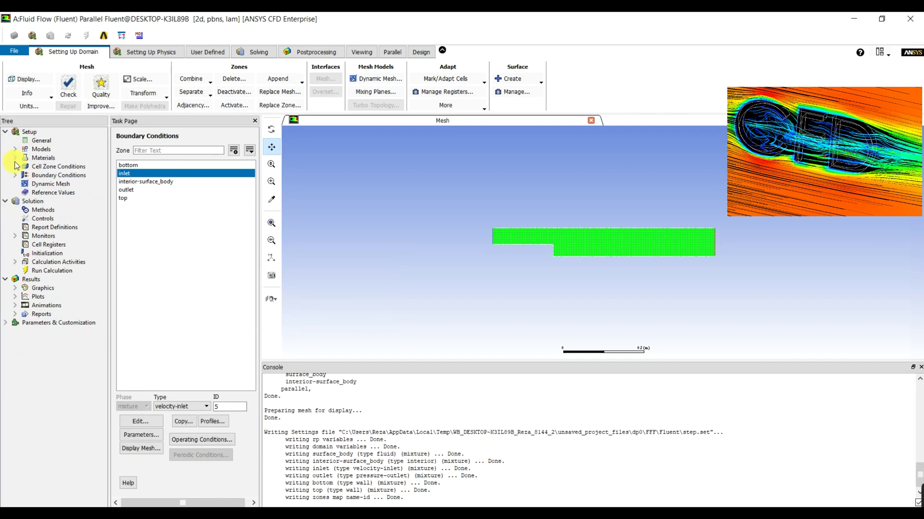
# Step: Review the solution methods and under-relaxation factors, and initialize the solution with Hybrid Initialization
pyautogui.click(43, 210)
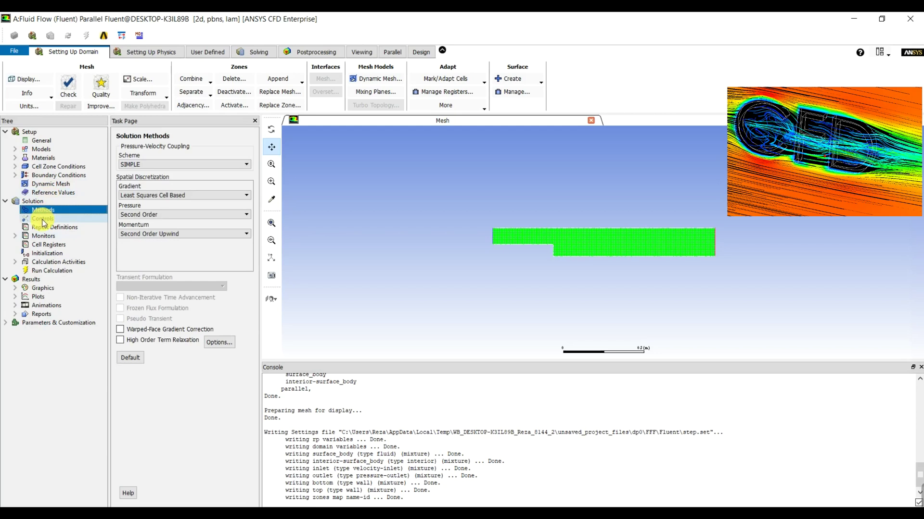
pyautogui.click(41, 220)
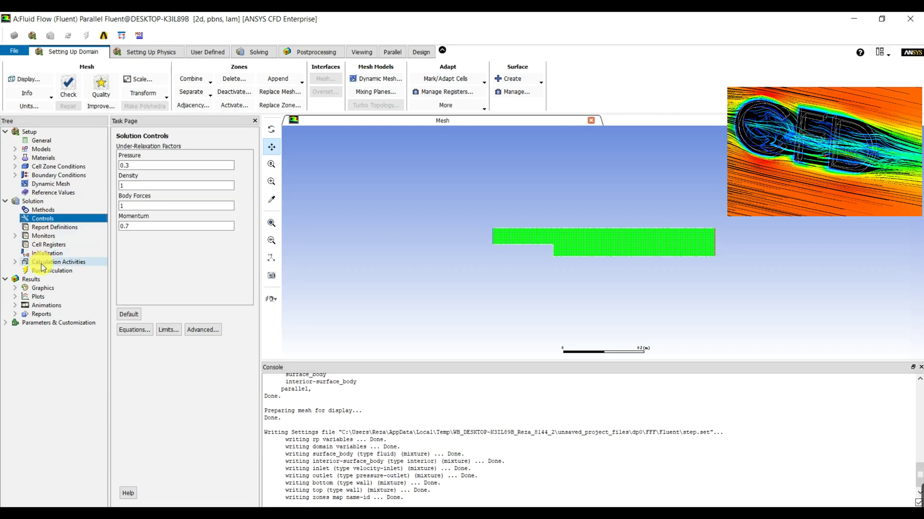
pyautogui.click(46, 253)
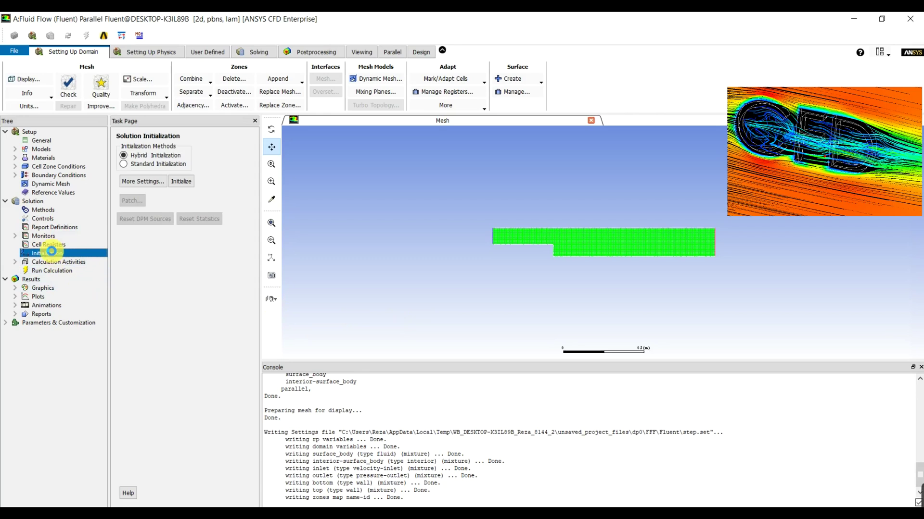
pyautogui.click(182, 181)
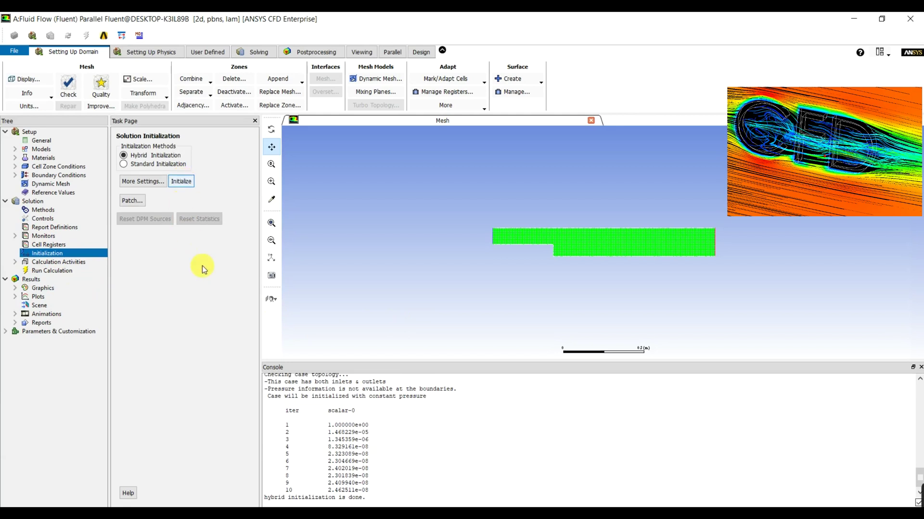
# Step: Run the calculation for 200 iterations and dismiss the completion message
pyautogui.click(66, 270)
pyautogui.doubleClick(163, 184)
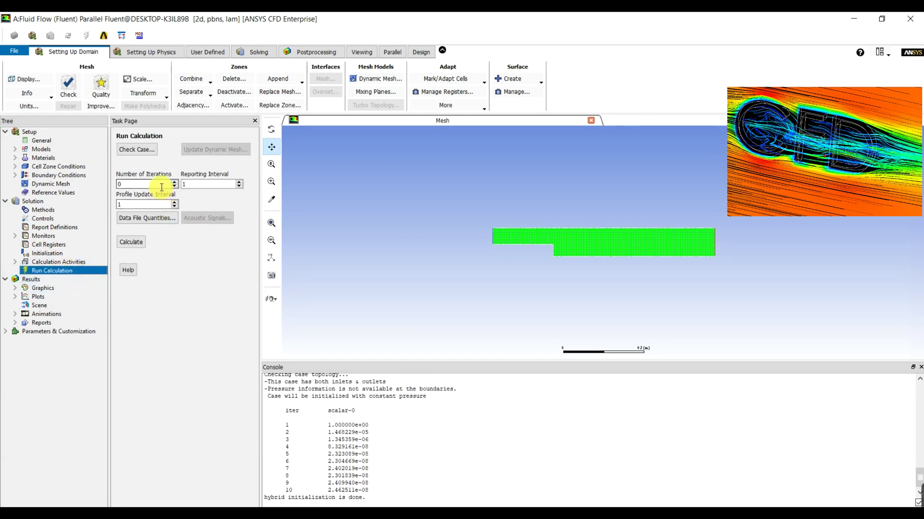
pyautogui.write('200')
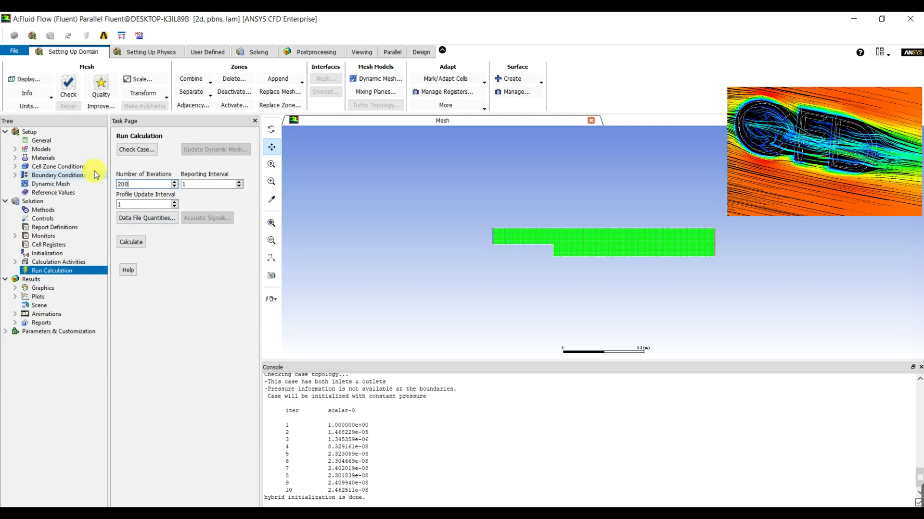
pyautogui.click(126, 243)
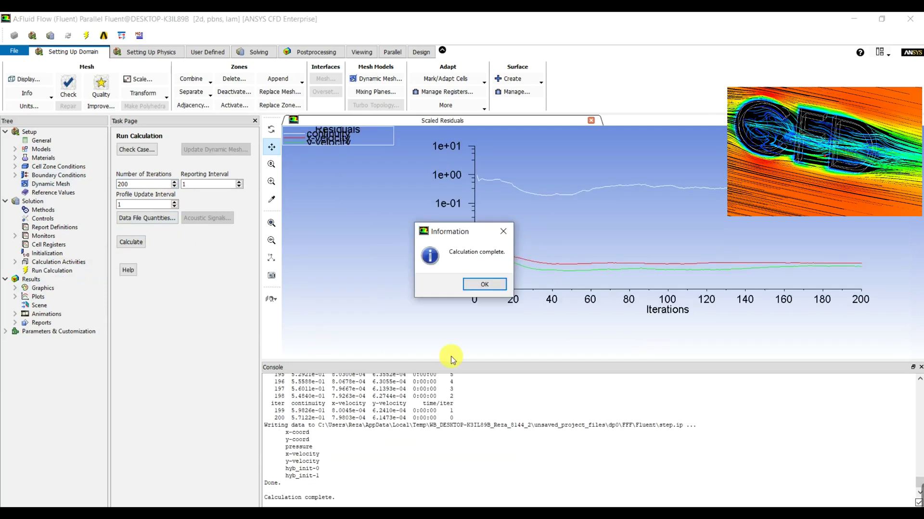
pyautogui.click(476, 286)
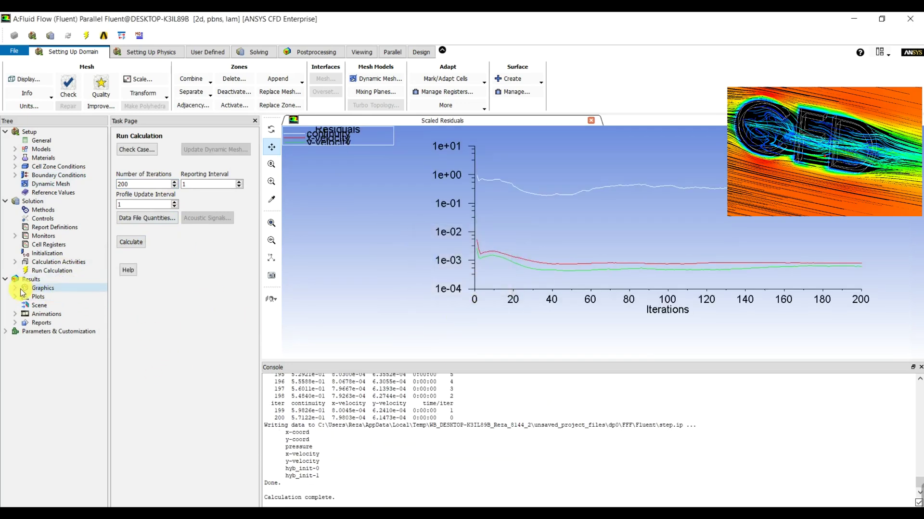
# Step: Close Fluent and open the Results of the Fluid Flow system in CFD-Post
pyautogui.click(12, 51)
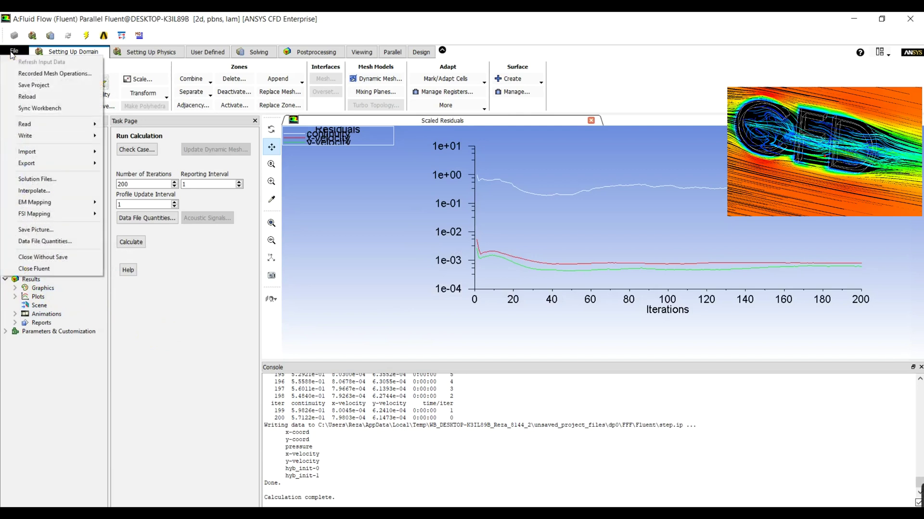
pyautogui.click(64, 272)
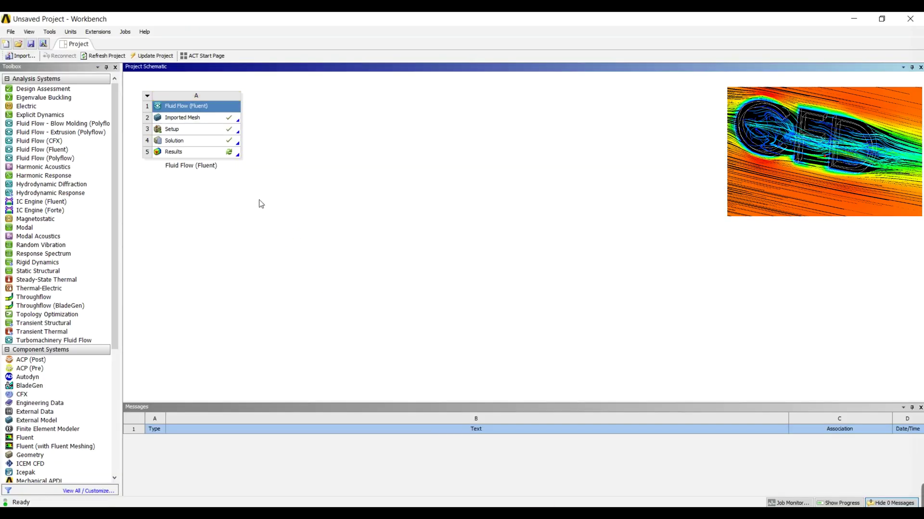
pyautogui.rightClick(231, 151)
pyautogui.click(247, 155)
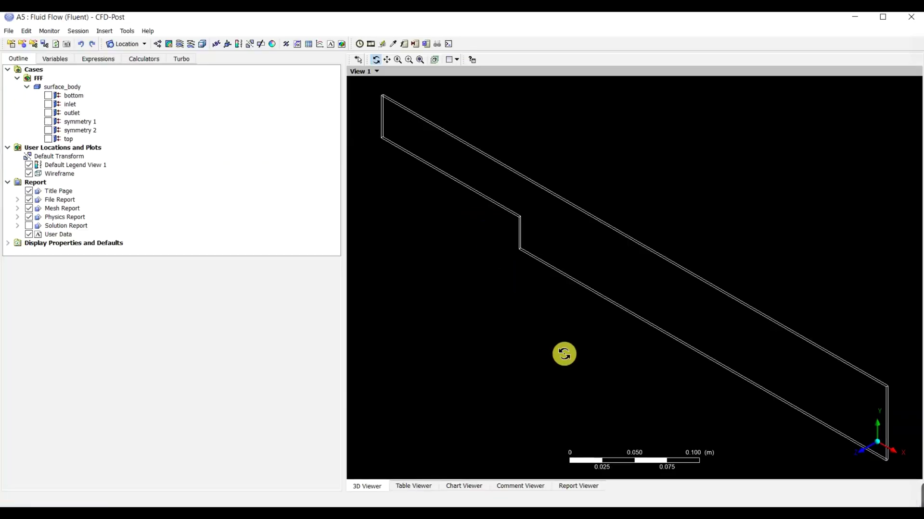
# Step: Create a 3D velocity streamline through all domains starting from the inlet, with 100 equally spaced points
pyautogui.click(862, 449)
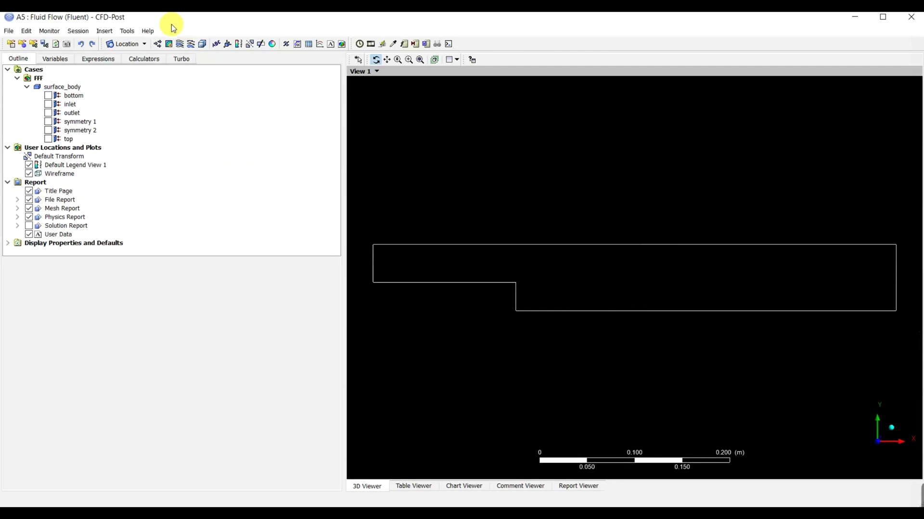
pyautogui.click(178, 45)
pyautogui.click(208, 92)
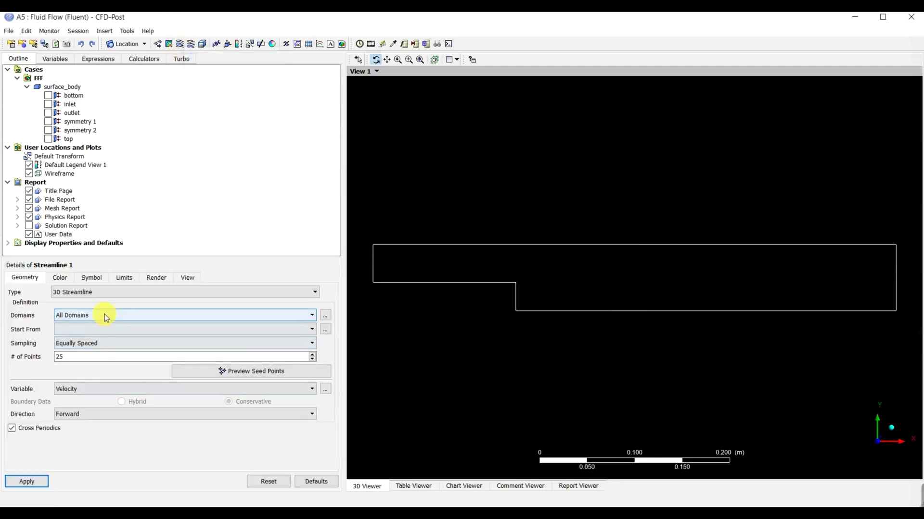
pyautogui.click(104, 315)
pyautogui.click(105, 315)
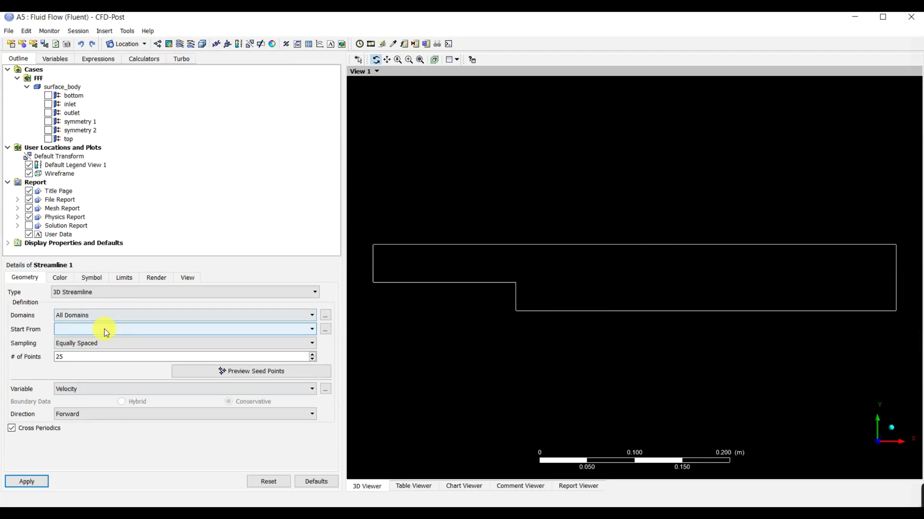
pyautogui.click(104, 329)
pyautogui.click(93, 347)
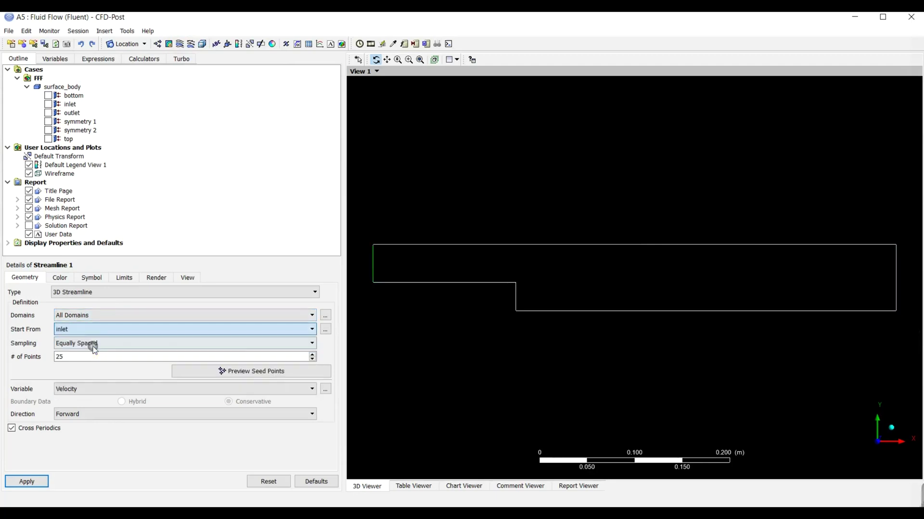
pyautogui.doubleClick(92, 355)
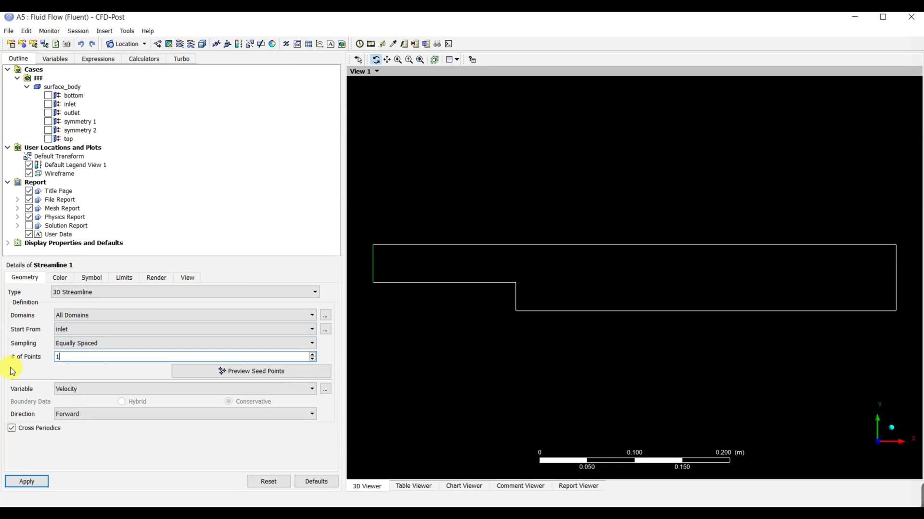
pyautogui.click(39, 487)
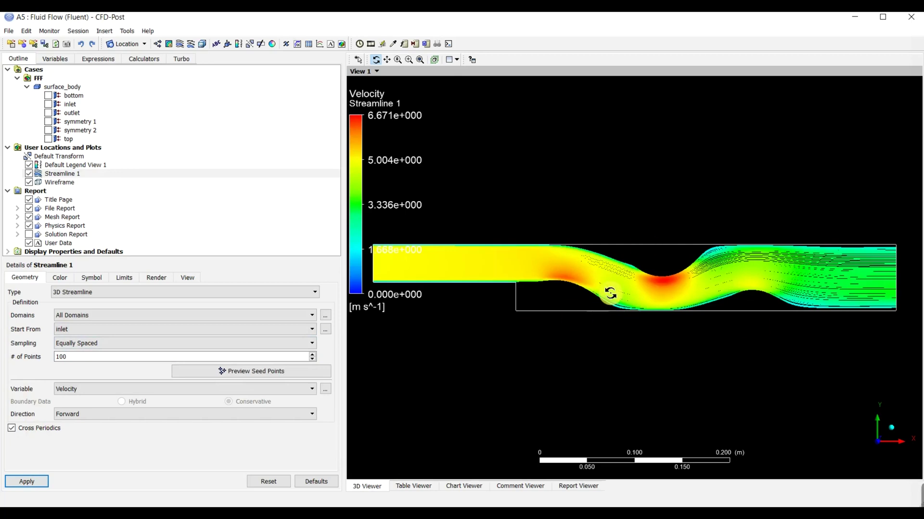
# Step: Set the streamline's number of points to 500 and inspect the flow around the step
pyautogui.moveTo(67, 357); pyautogui.dragTo(52, 366)
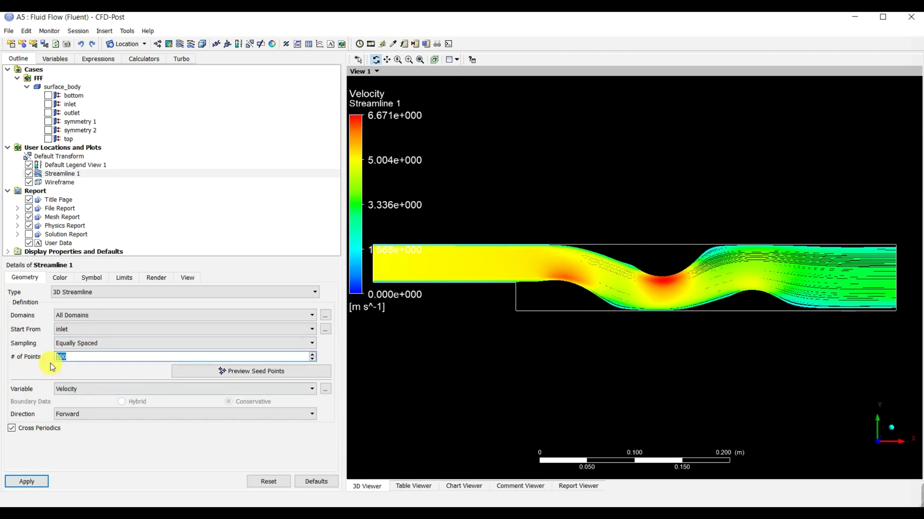
pyautogui.click(27, 481)
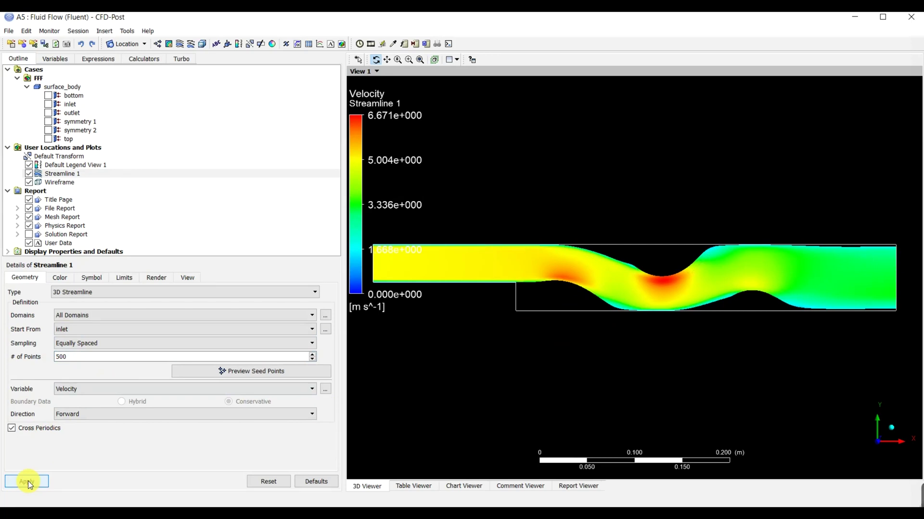
pyautogui.click(108, 329)
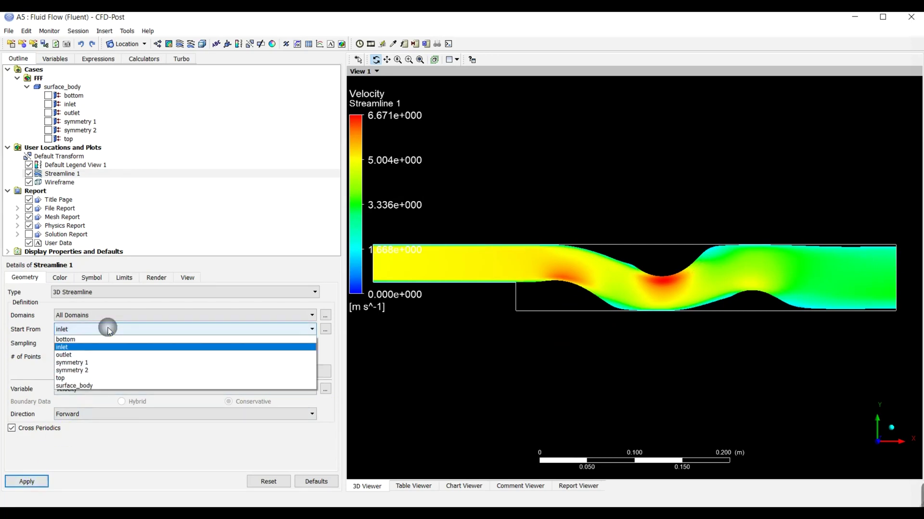
pyautogui.click(110, 316)
pyautogui.click(110, 317)
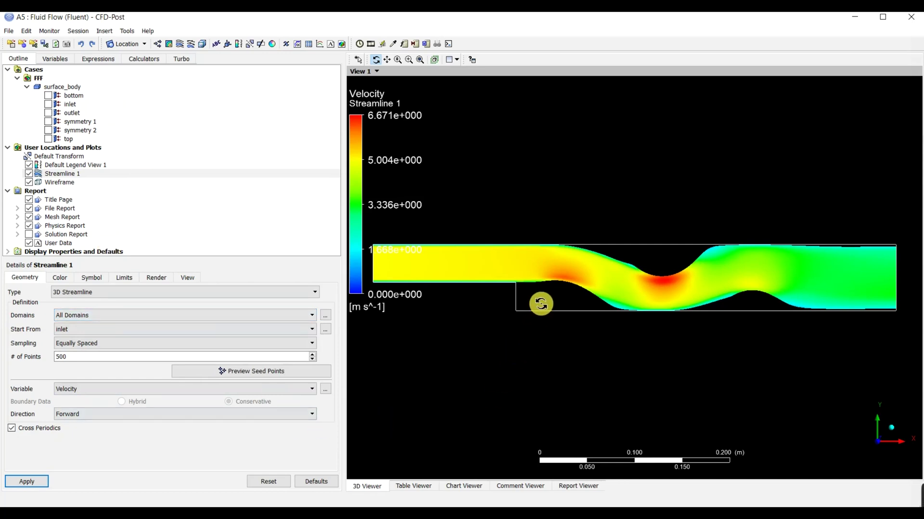
pyautogui.scroll(5, 540, 304)
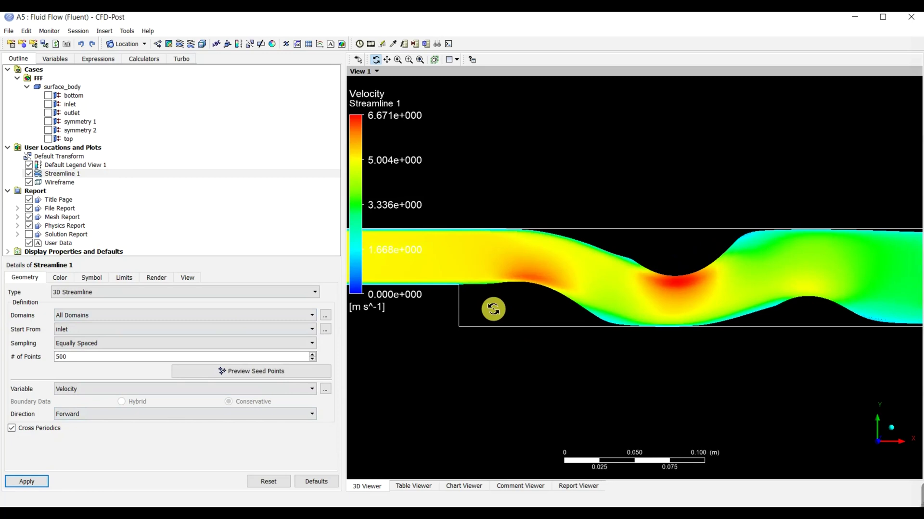
pyautogui.scroll(-5, 493, 309)
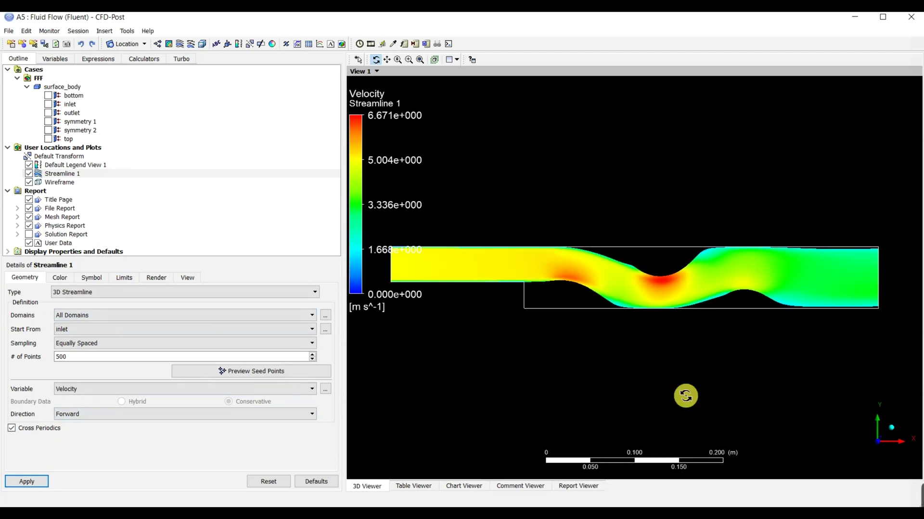
# Step: Create a pressure contour with 11 contours on symmetry 1 and hide the streamline
pyautogui.click(169, 44)
pyautogui.click(201, 92)
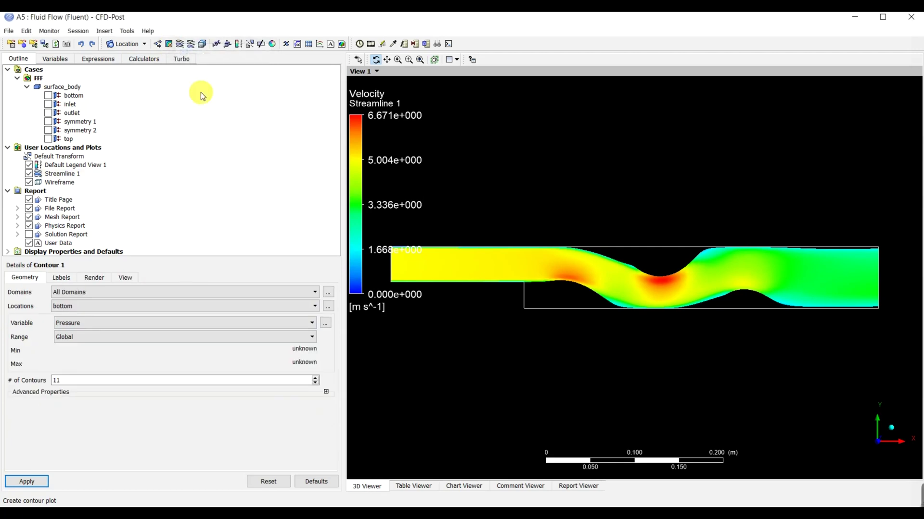
pyautogui.click(102, 326)
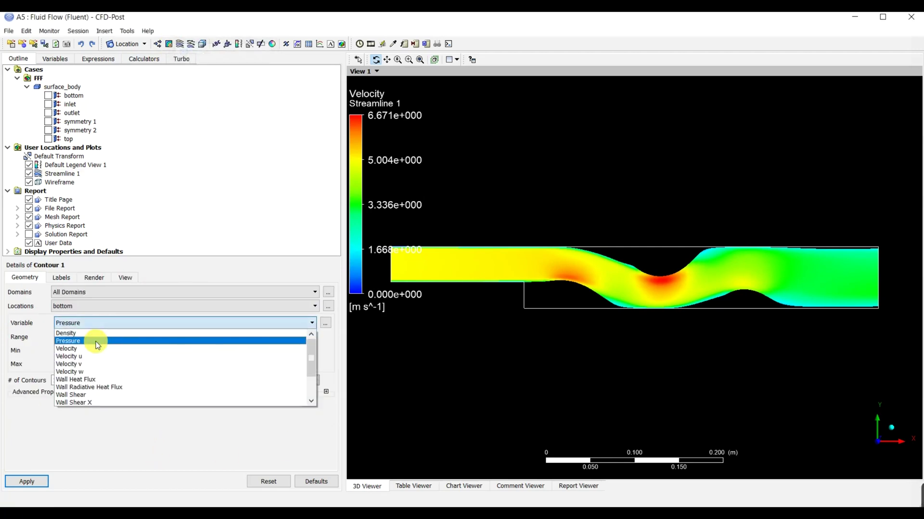
pyautogui.click(95, 348)
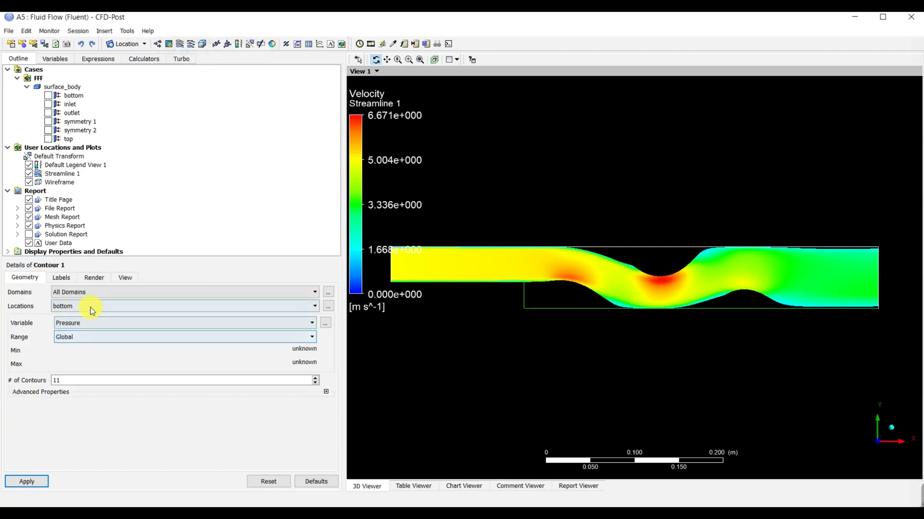
pyautogui.click(90, 307)
pyautogui.click(84, 340)
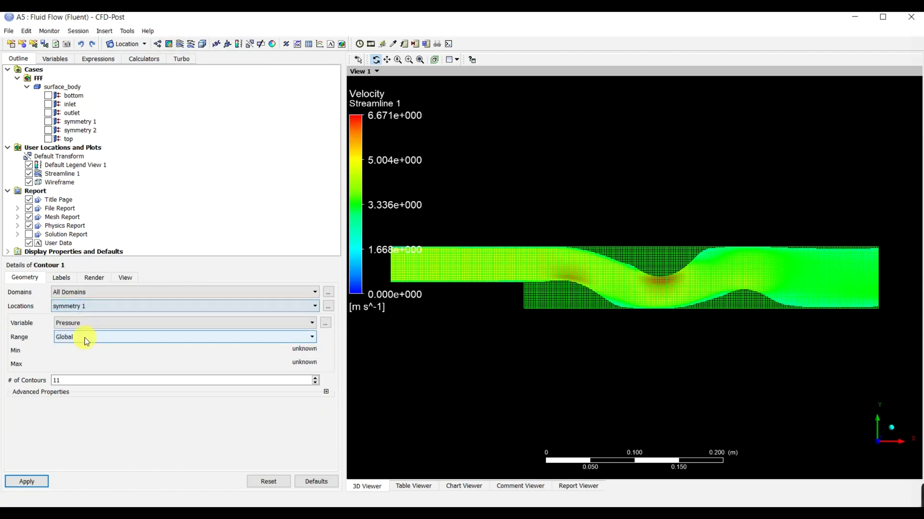
pyautogui.click(29, 485)
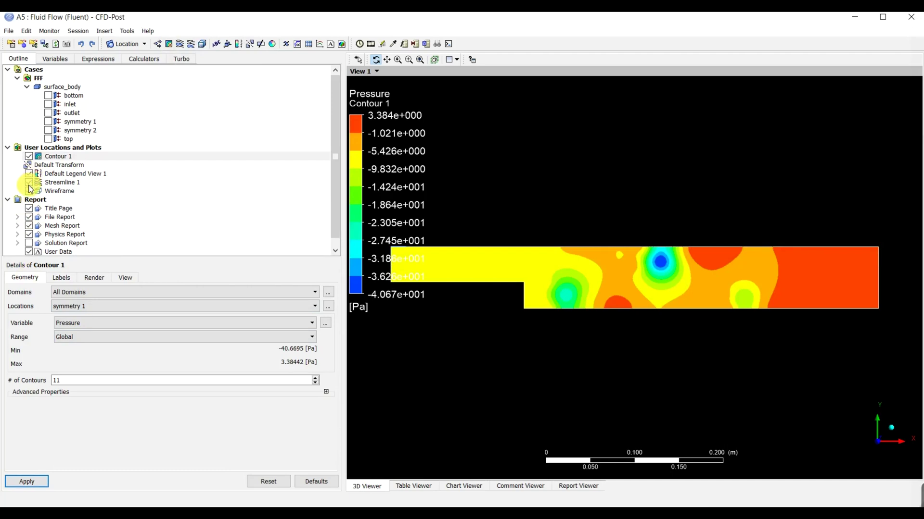
pyautogui.click(29, 191)
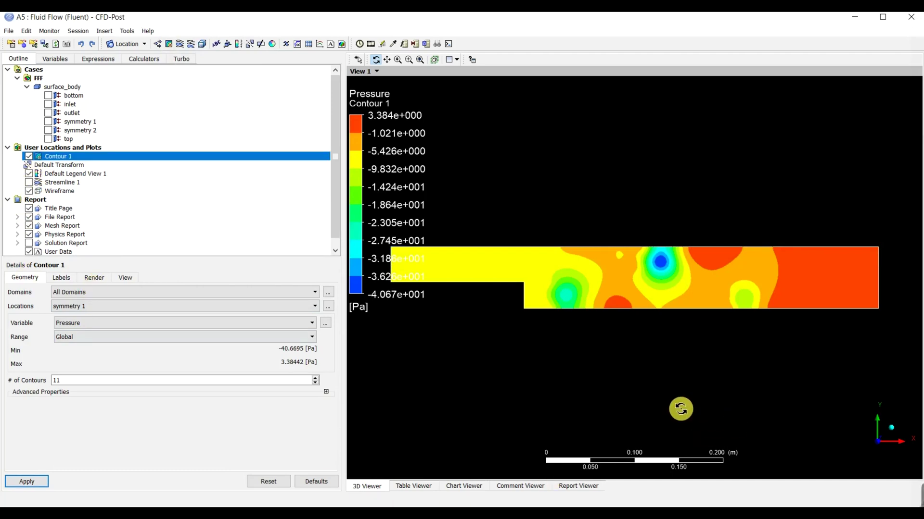
# Step: Create a second contour of Velocity on symmetry 1 with 11 contours and the Global range
pyautogui.click(168, 44)
pyautogui.click(187, 91)
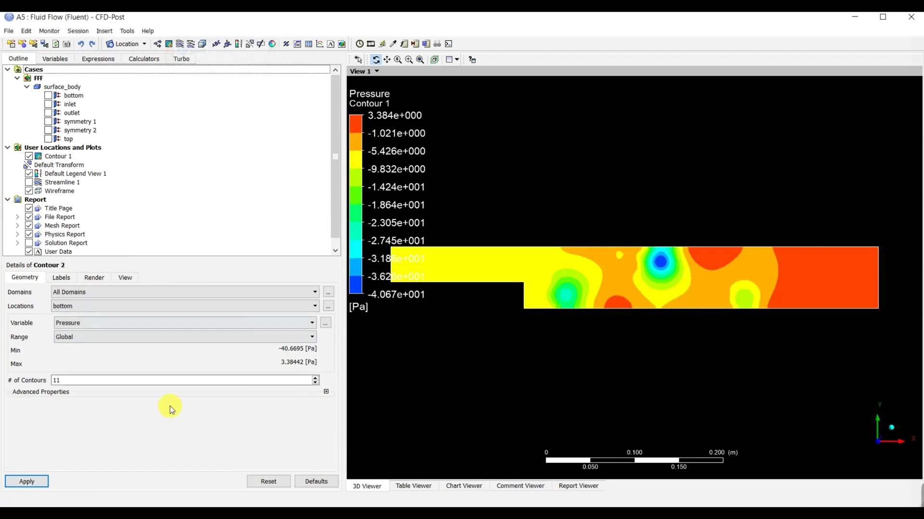
pyautogui.click(78, 322)
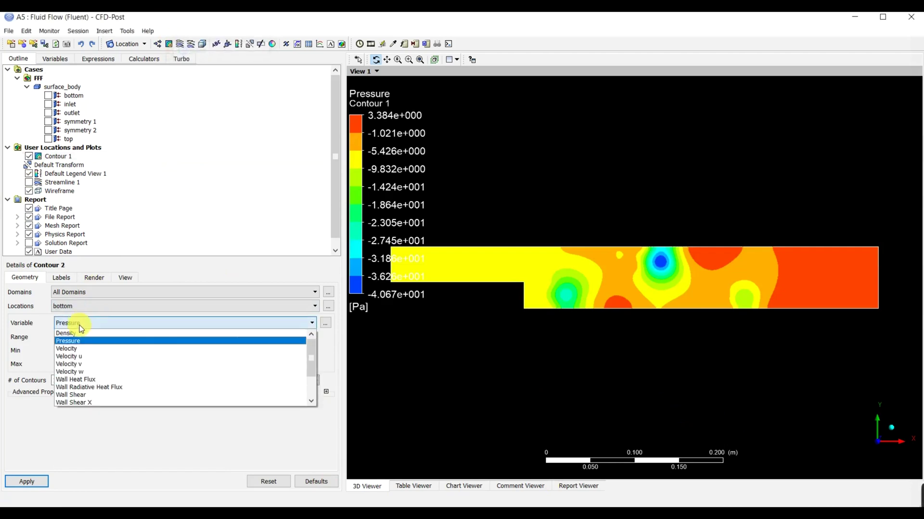
pyautogui.click(80, 355)
pyautogui.click(34, 481)
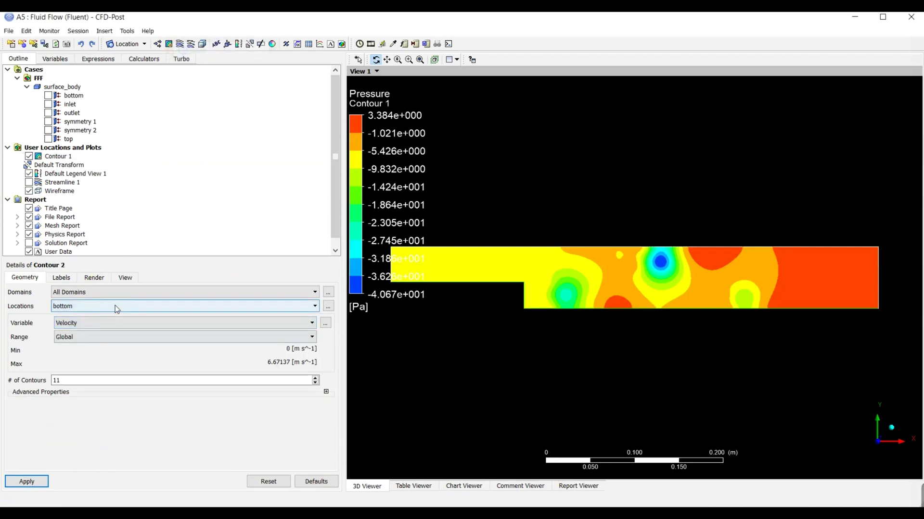
pyautogui.click(115, 306)
pyautogui.click(69, 339)
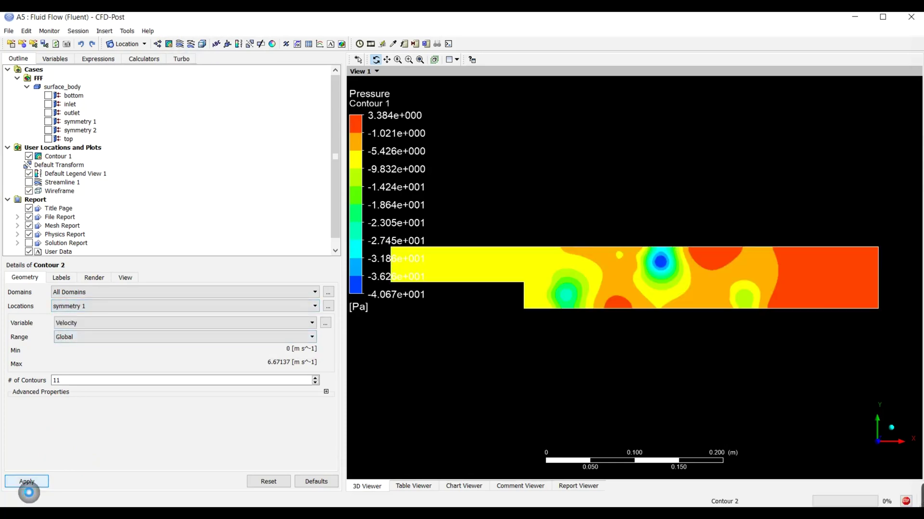
pyautogui.click(22, 483)
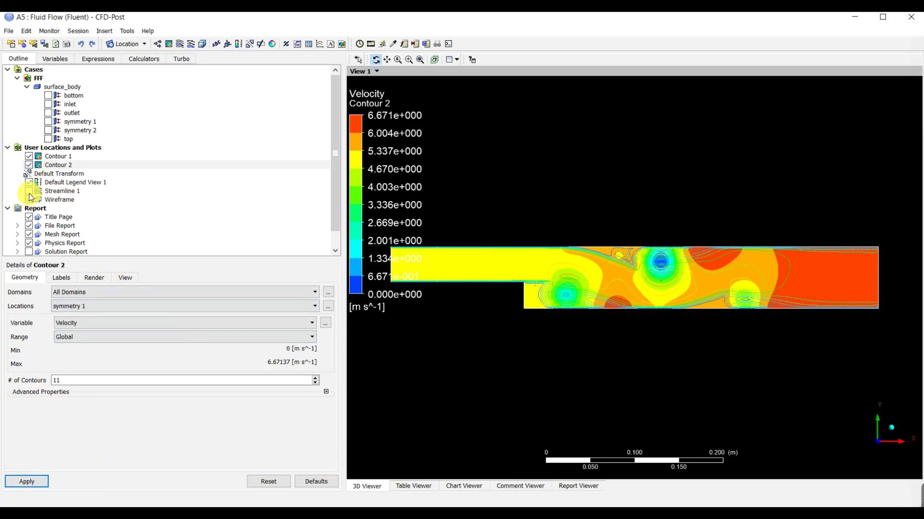
# Step: Hide the pressure contour and inspect the velocity contour behind the step
pyautogui.click(29, 157)
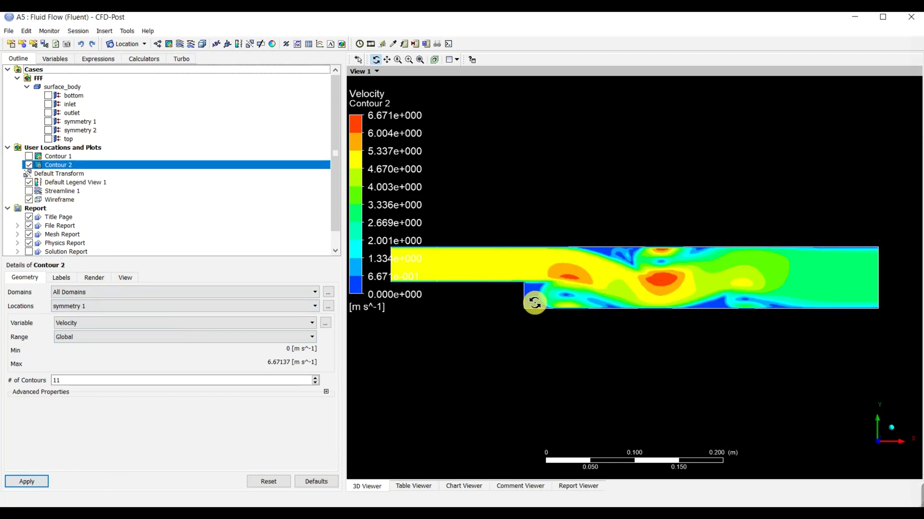
pyautogui.scroll(5, 533, 303)
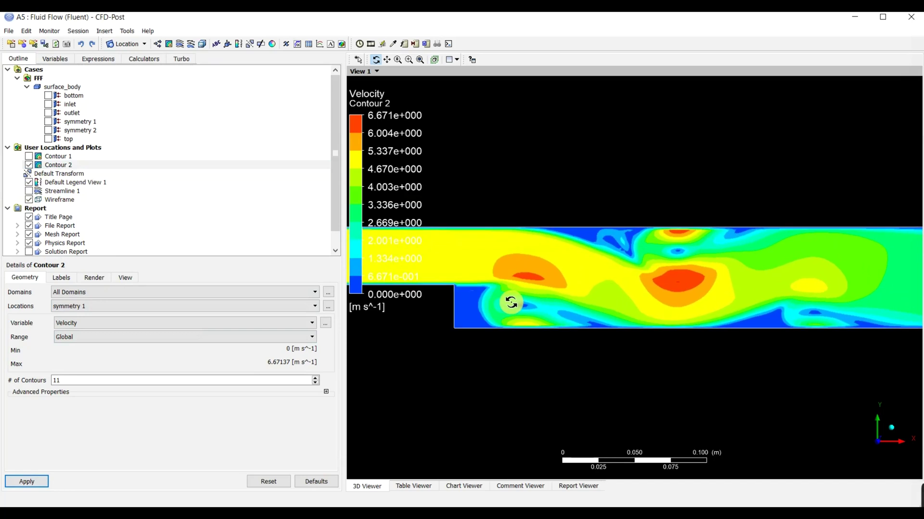
pyautogui.scroll(-3, 541, 301)
pyautogui.scroll(-2, 540, 306)
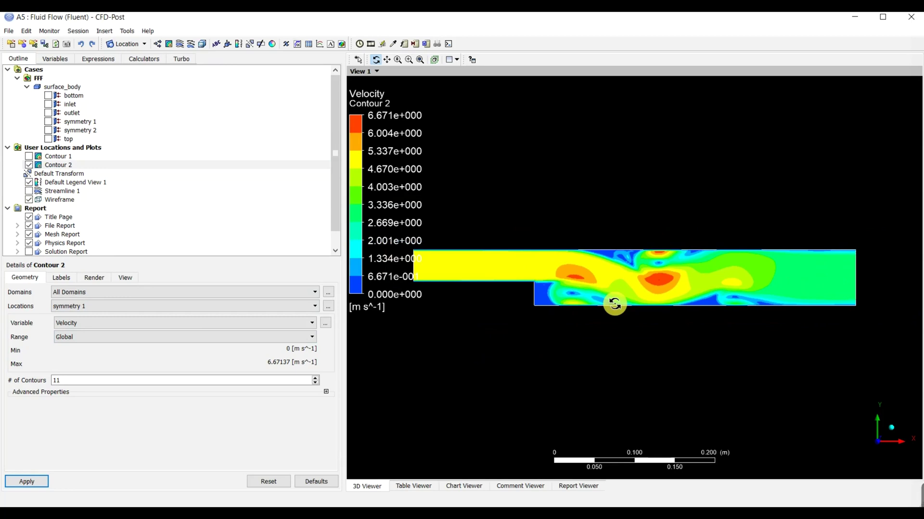
pyautogui.scroll(-1, 615, 304)
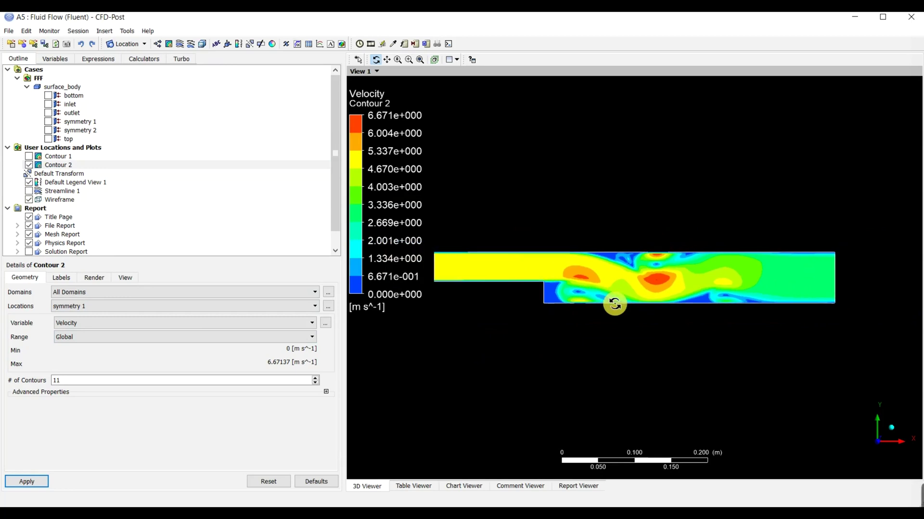
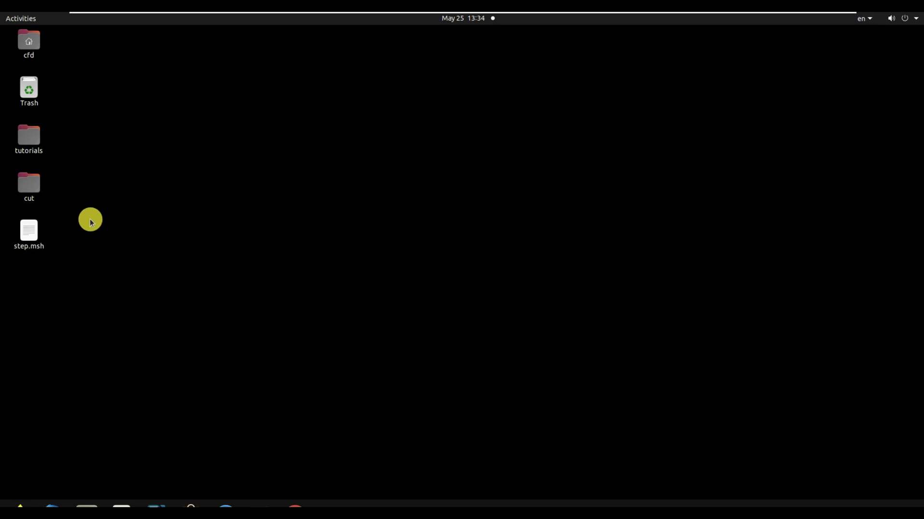
# Step: Copy the pitzDaily case folder from tutorials/incompressible/simpleFoam to the desktop
pyautogui.click(23, 145)
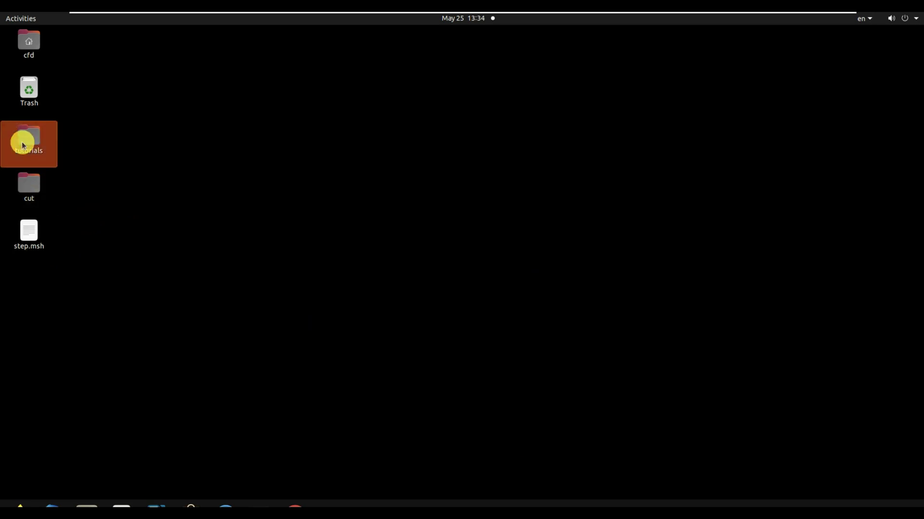
pyautogui.doubleClick(23, 146)
pyautogui.moveTo(294, 99); pyautogui.dragTo(325, 106)
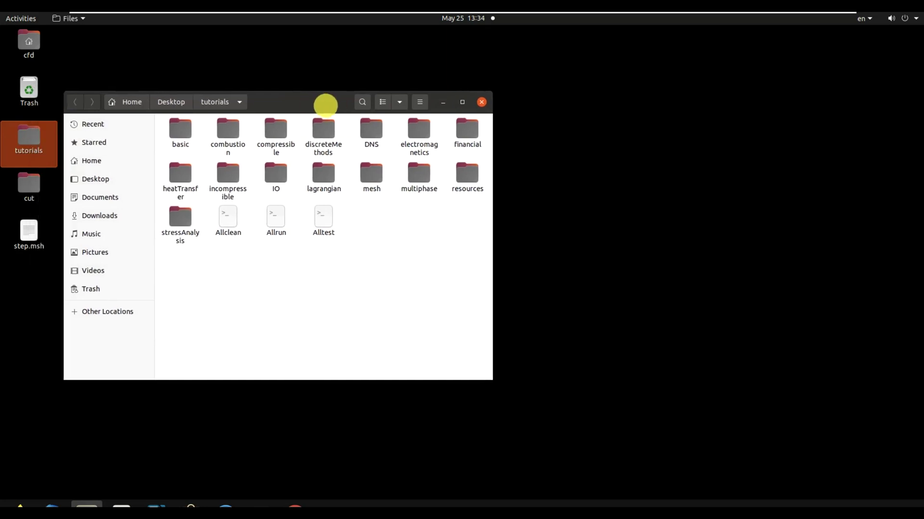
pyautogui.doubleClick(231, 177)
pyautogui.doubleClick(227, 176)
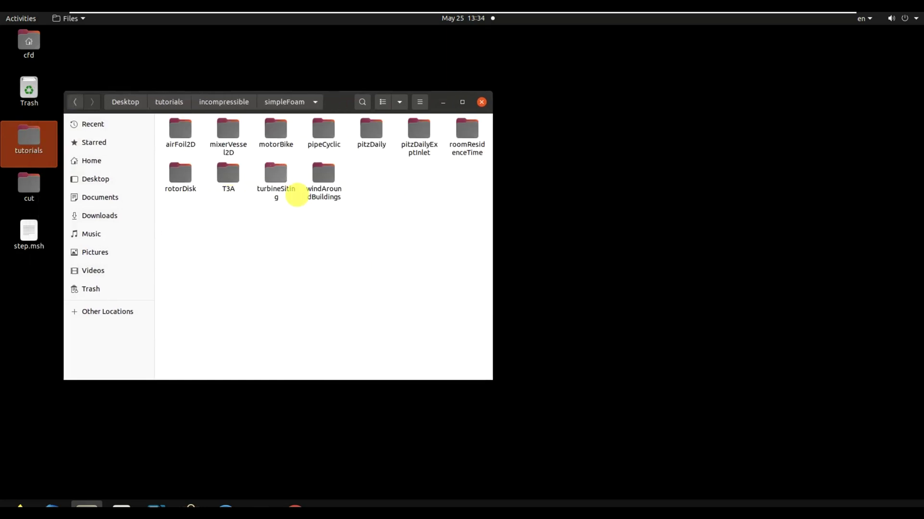
pyautogui.rightClick(371, 138)
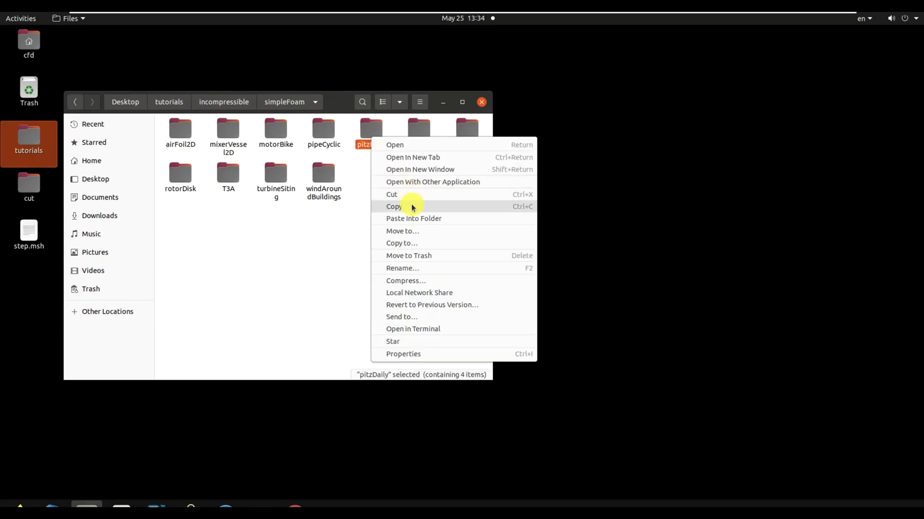
pyautogui.click(412, 206)
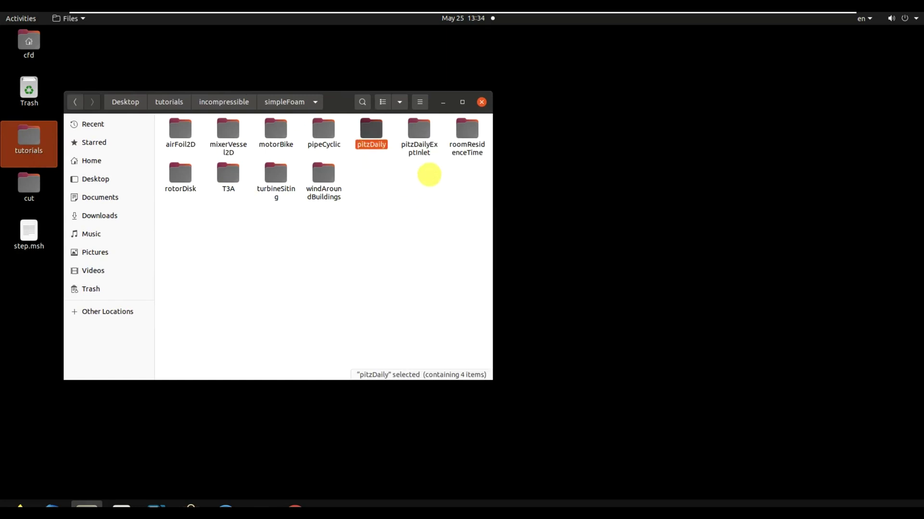
pyautogui.click(482, 104)
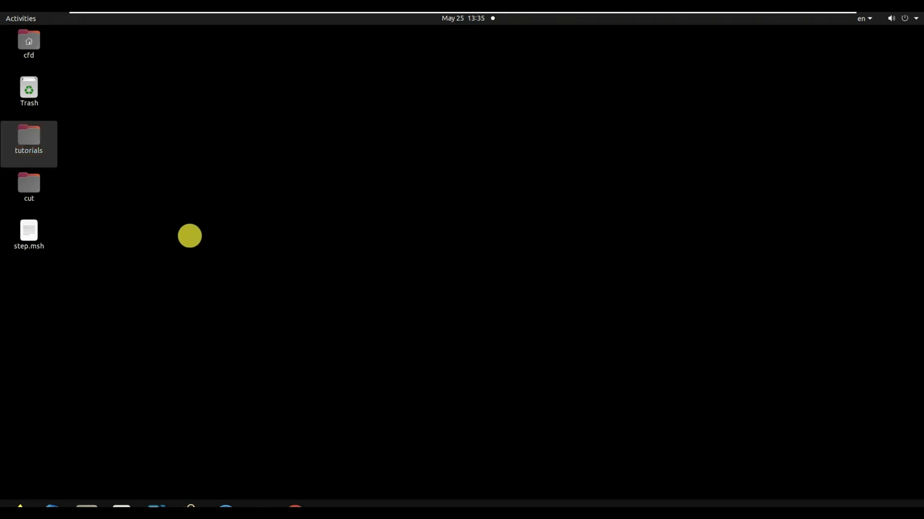
pyautogui.rightClick(60, 284)
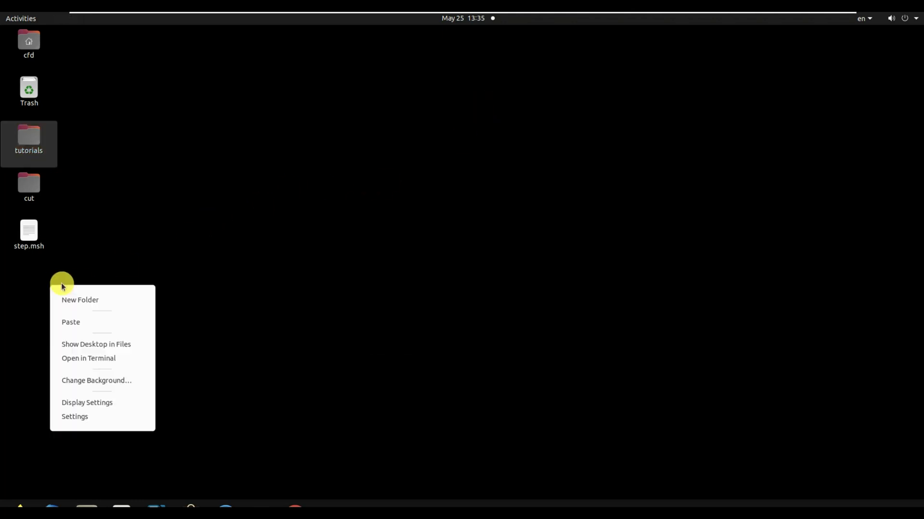
pyautogui.click(77, 321)
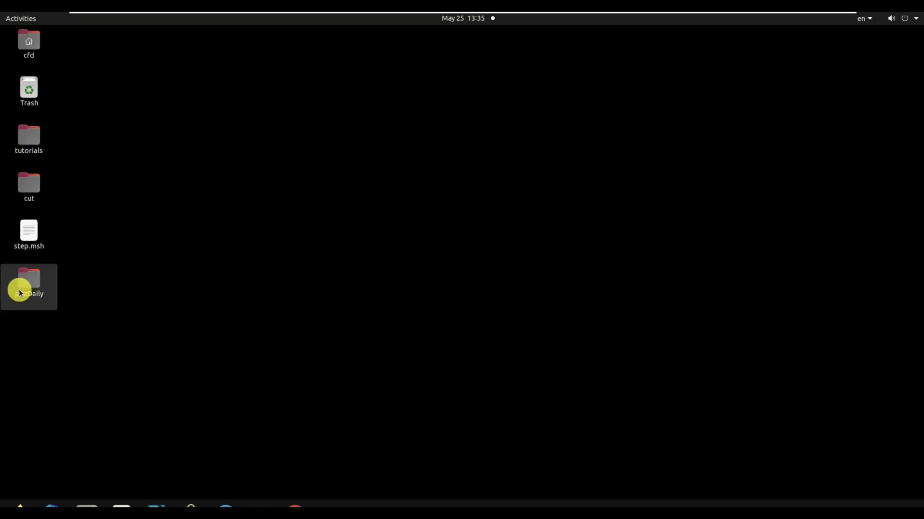
# Step: Copy the step.msh mesh file from the desktop into the pitzDaily case folder
pyautogui.rightClick(29, 243)
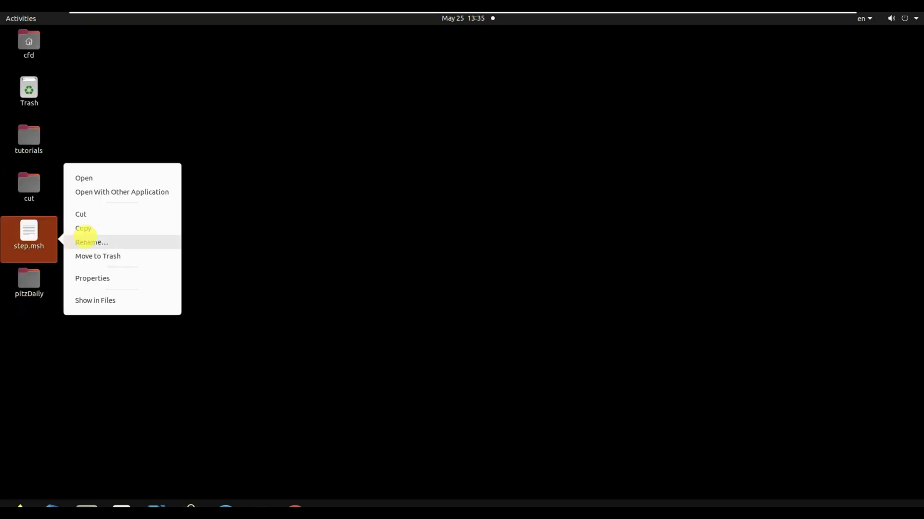
pyautogui.click(87, 233)
pyautogui.doubleClick(35, 283)
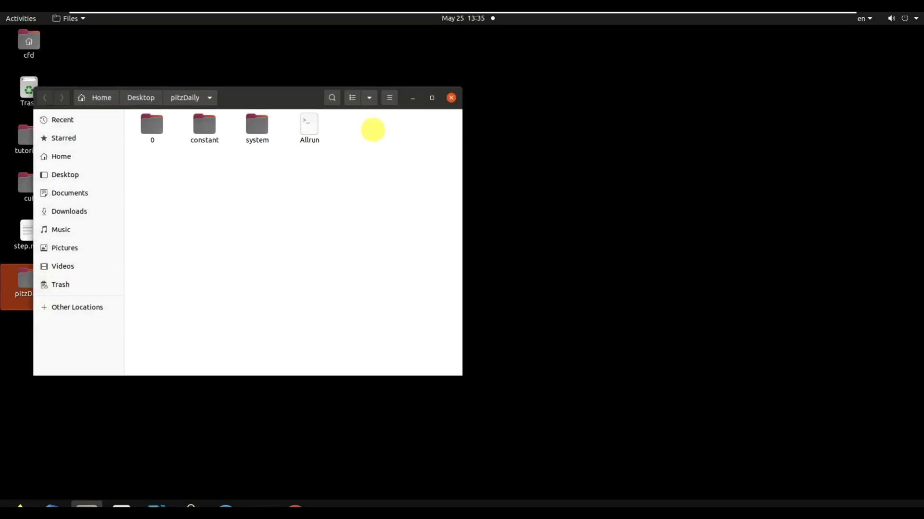
pyautogui.moveTo(303, 105); pyautogui.dragTo(364, 111)
pyautogui.rightClick(357, 218)
pyautogui.click(390, 235)
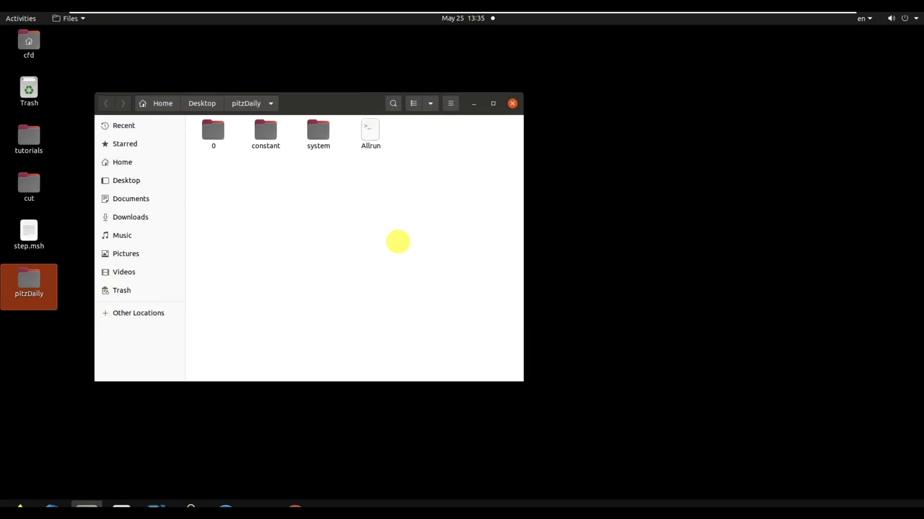
# Step: Delete blockMeshDict from the case's system folder and return to the pitzDaily folder
pyautogui.doubleClick(322, 139)
pyautogui.click(213, 135)
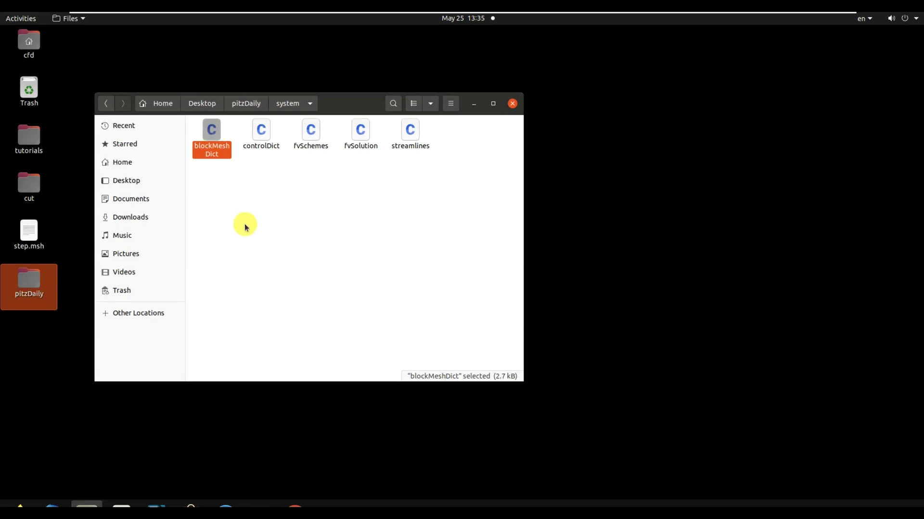
pyautogui.press('Delete')
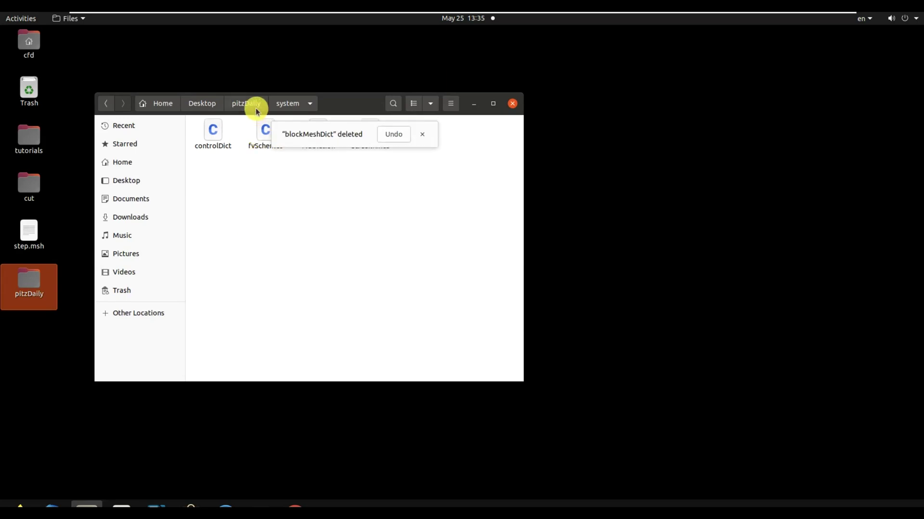
pyautogui.click(284, 105)
pyautogui.click(244, 101)
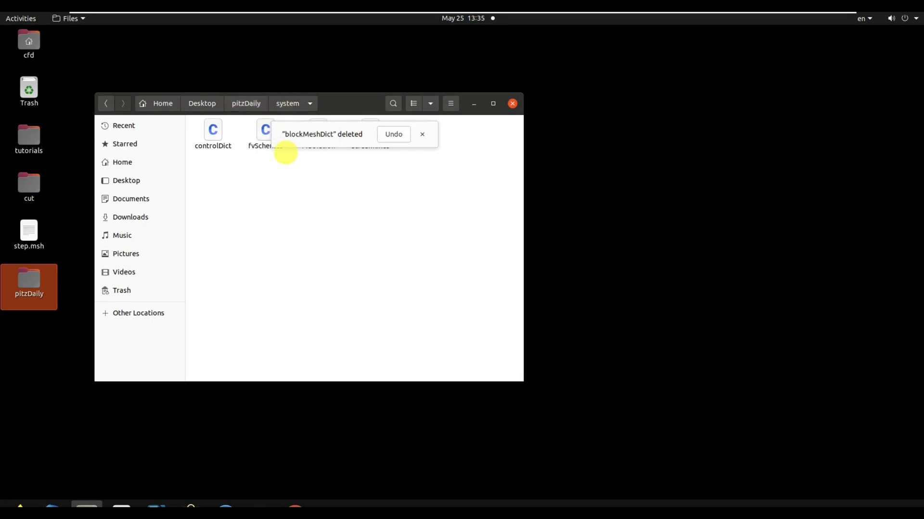
pyautogui.click(250, 110)
pyautogui.click(422, 134)
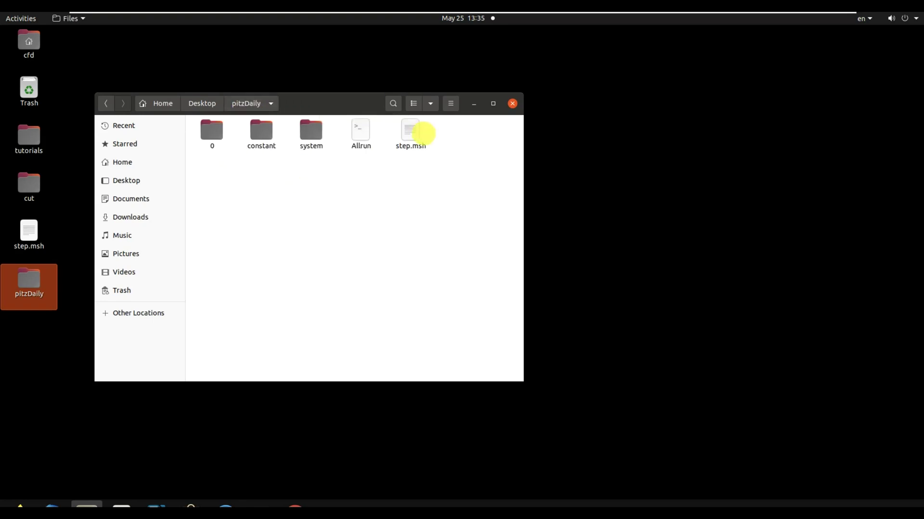
# Step: Open the case's step.msh in the text editor and go to the boundary definitions at its end
pyautogui.doubleClick(410, 138)
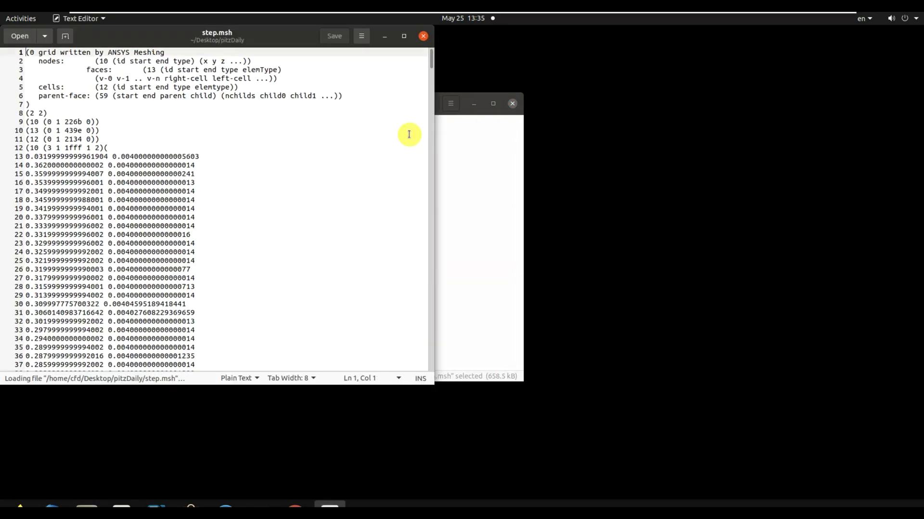
pyautogui.moveTo(286, 37); pyautogui.dragTo(348, 43)
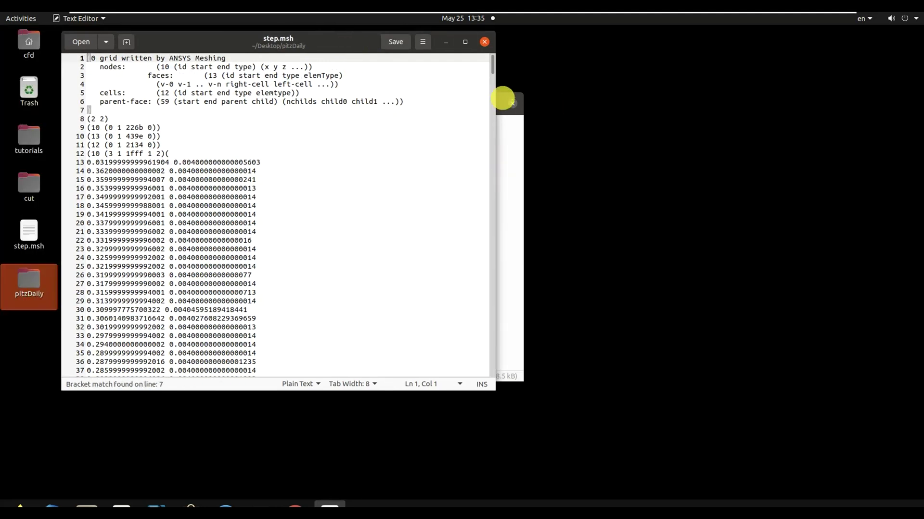
pyautogui.moveTo(493, 68); pyautogui.dragTo(491, 370)
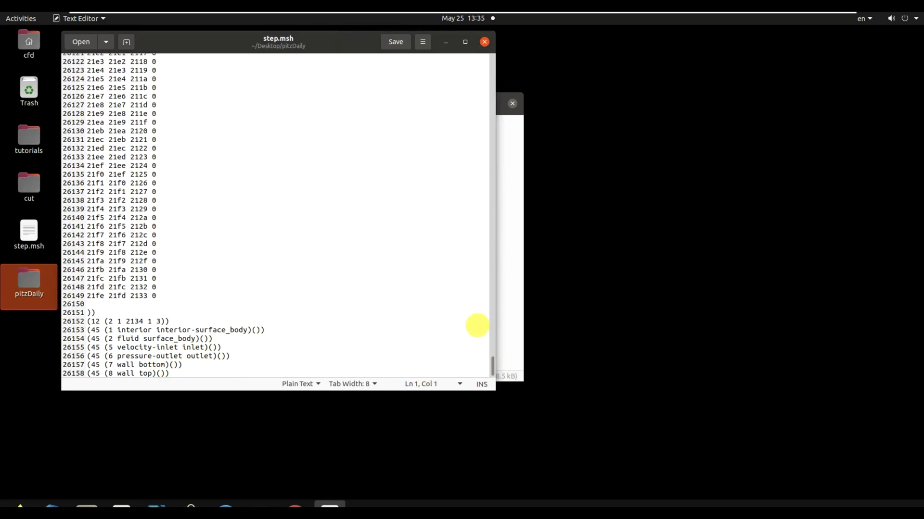
# Step: Open the U file from the case's 0 folder and examine its boundary patch names
pyautogui.click(513, 281)
pyautogui.doubleClick(213, 131)
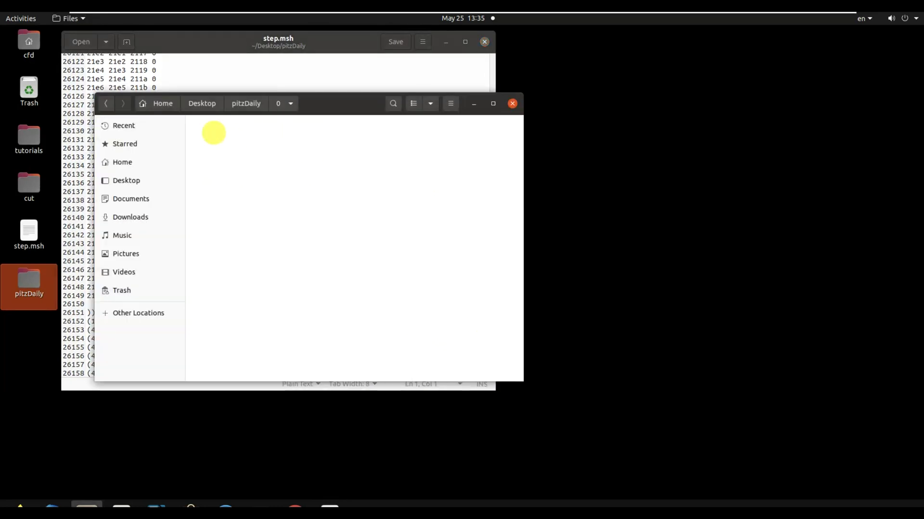
pyautogui.click(211, 131)
pyautogui.doubleClick(210, 168)
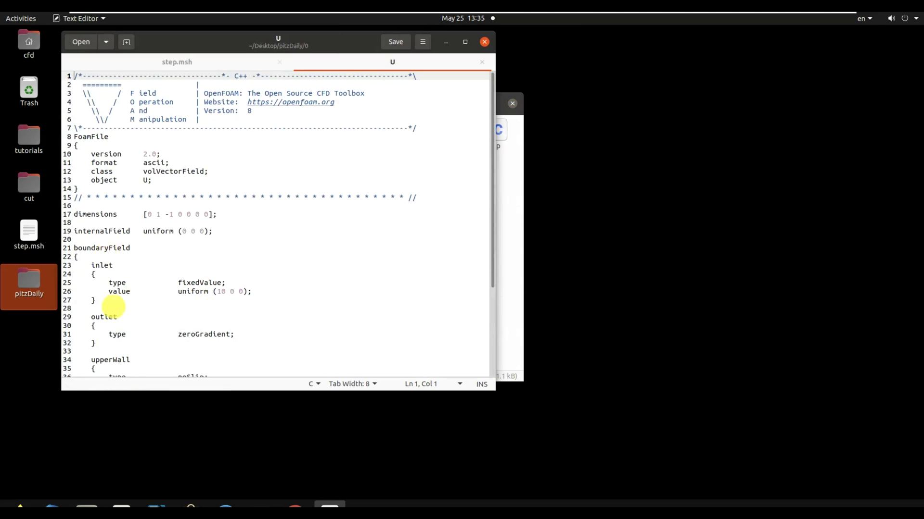
pyautogui.scroll(-2, 268, 330)
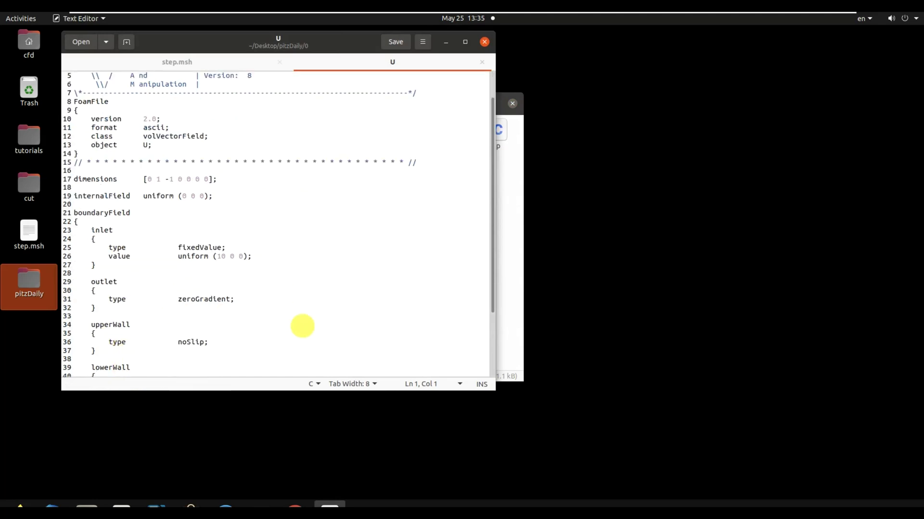
pyautogui.scroll(-3, 176, 348)
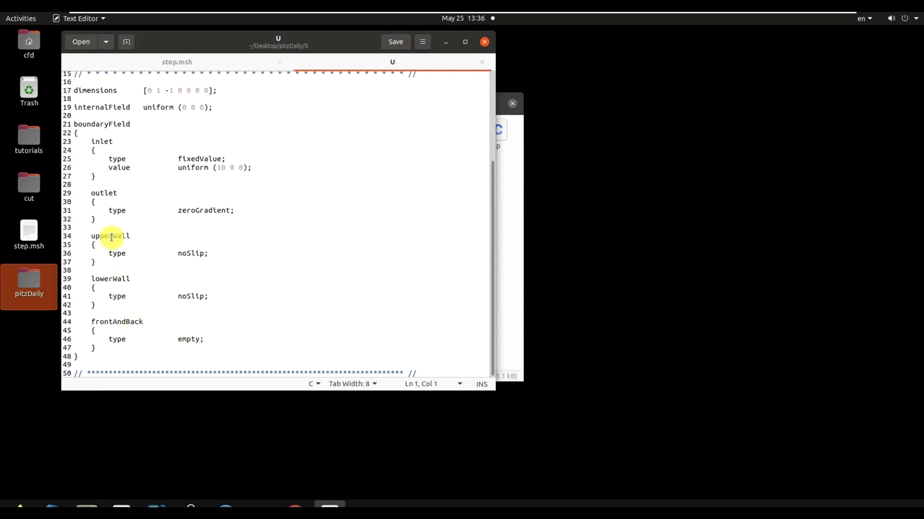
# Step: Rename the top wall zone to upperWall in the last lines of step.msh
pyautogui.click(185, 67)
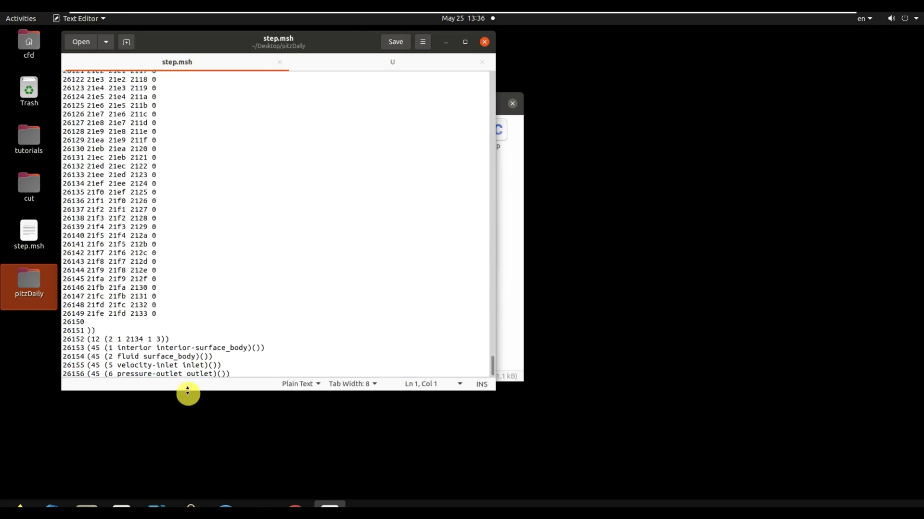
pyautogui.scroll(-1, 182, 356)
pyautogui.click(134, 374)
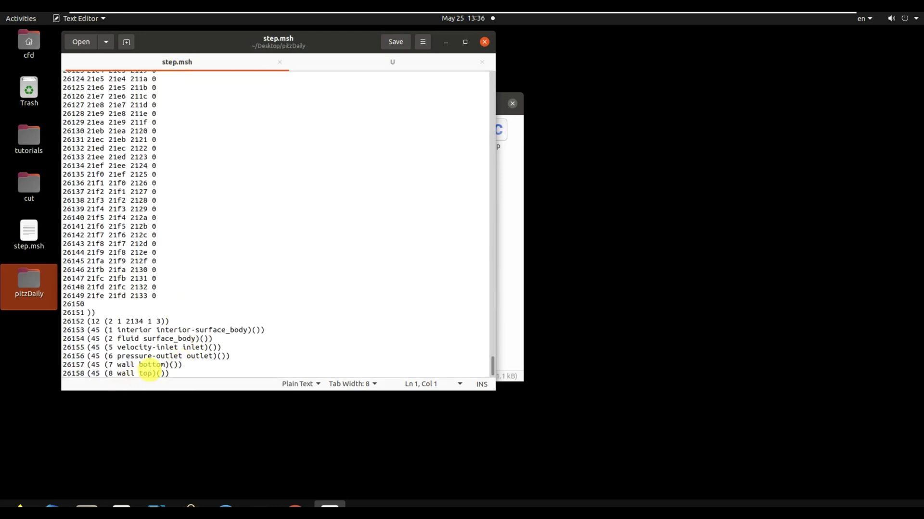
pyautogui.doubleClick(146, 373)
pyautogui.write('upperWall')
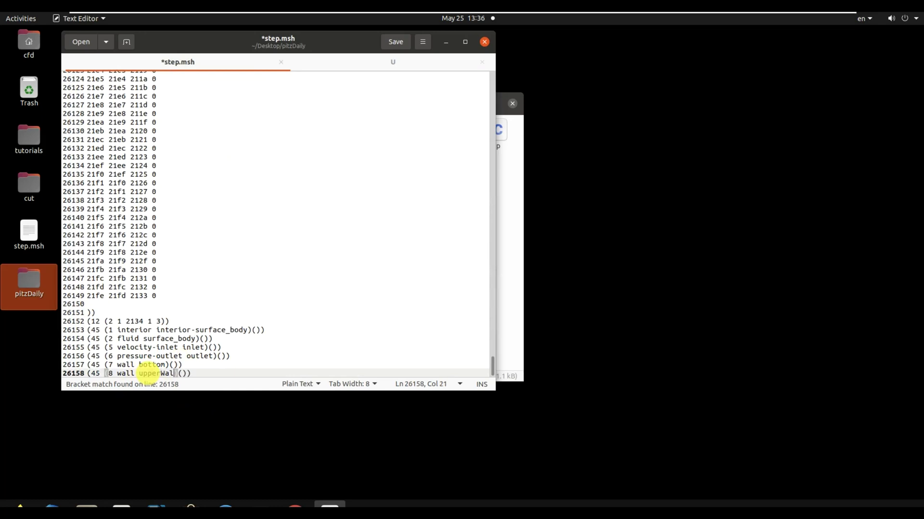
# Step: Rename the bottom wall zone to lowerWall in step.msh, matching the U file's patch name, and save the mesh file
pyautogui.click(366, 62)
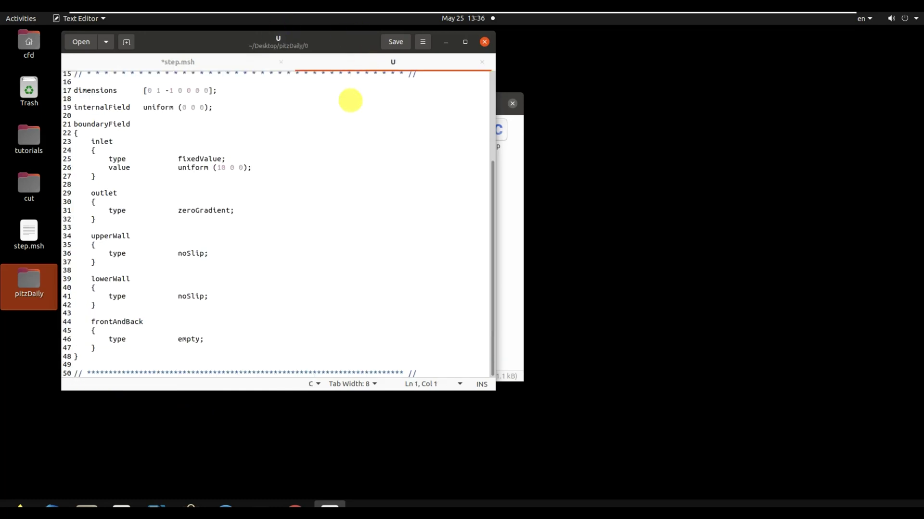
pyautogui.click(222, 67)
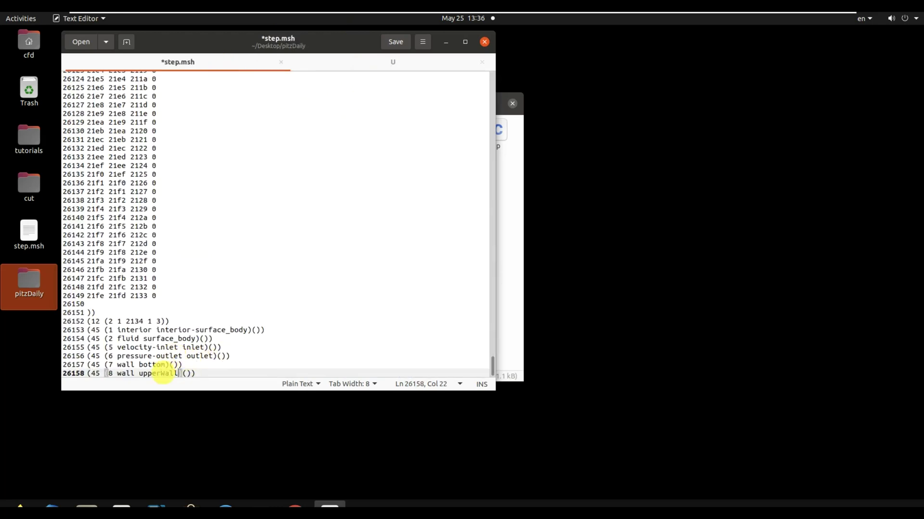
pyautogui.doubleClick(153, 364)
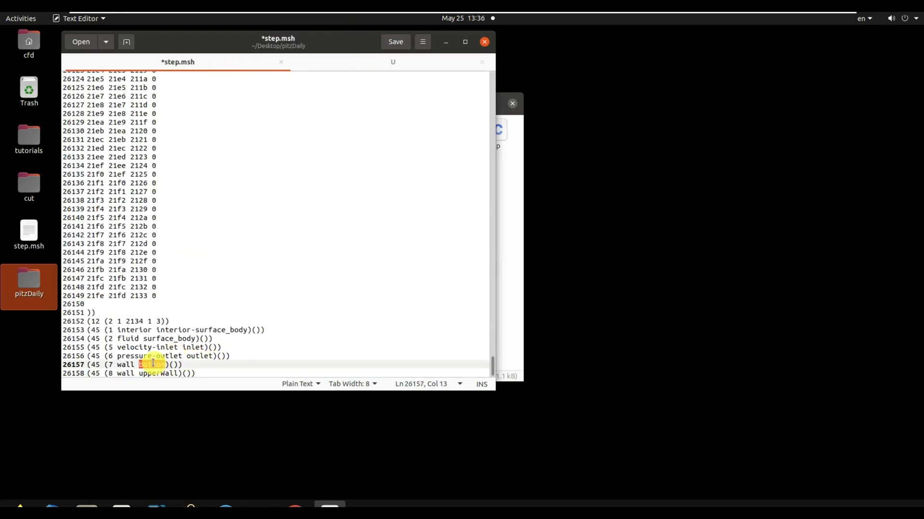
pyautogui.click(405, 65)
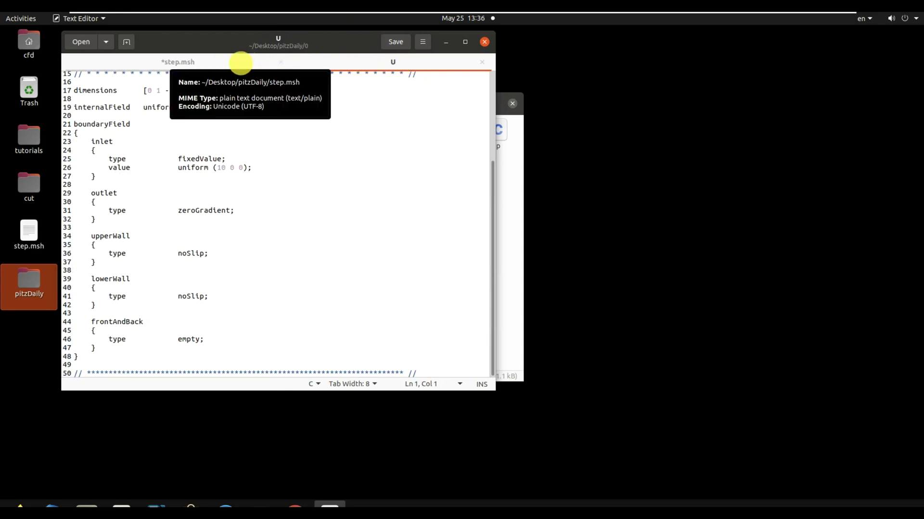
pyautogui.click(231, 61)
pyautogui.press('BackSpace')
pyautogui.write('lower')
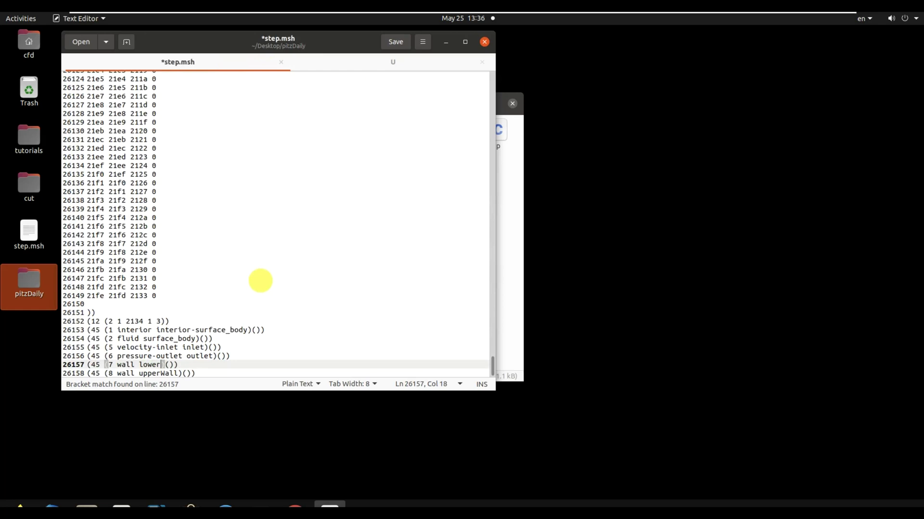
pyautogui.write('Wall')
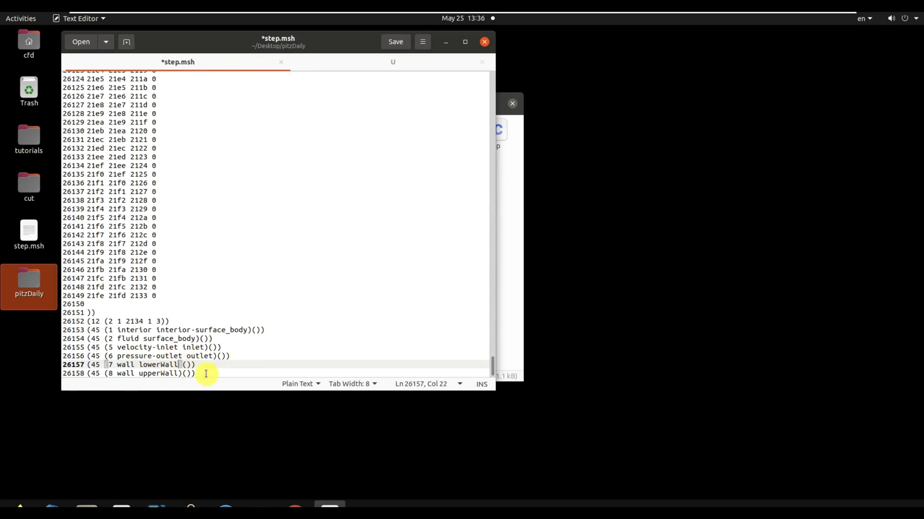
pyautogui.click(393, 43)
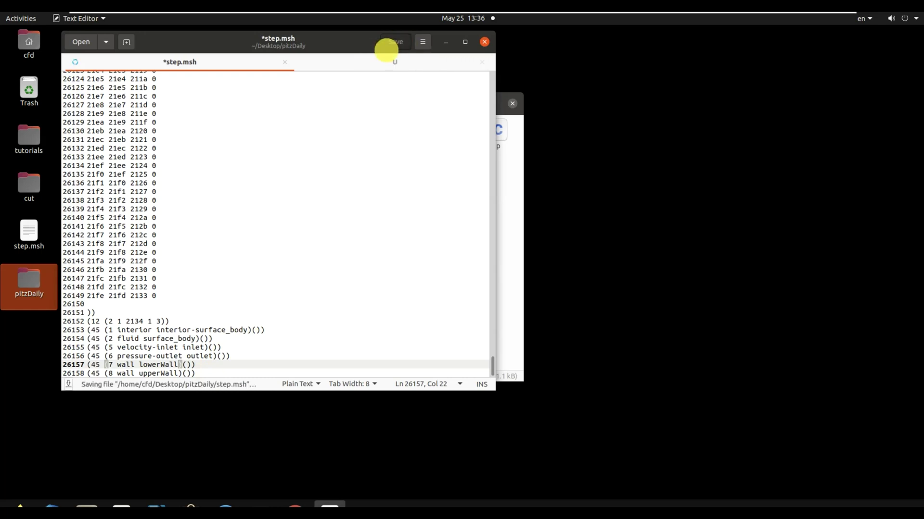
# Step: Review the patch names and boundary condition types in the U file's boundaryField
pyautogui.click(376, 60)
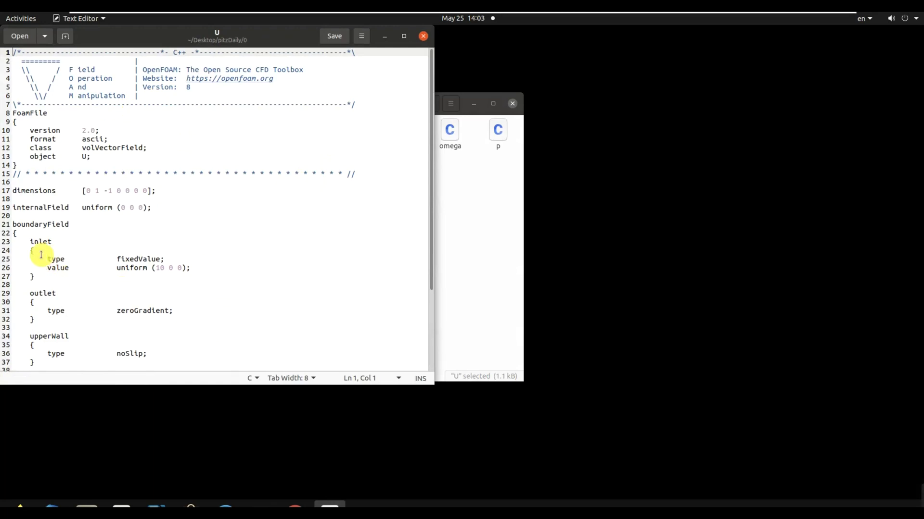
pyautogui.scroll(-4, 44, 341)
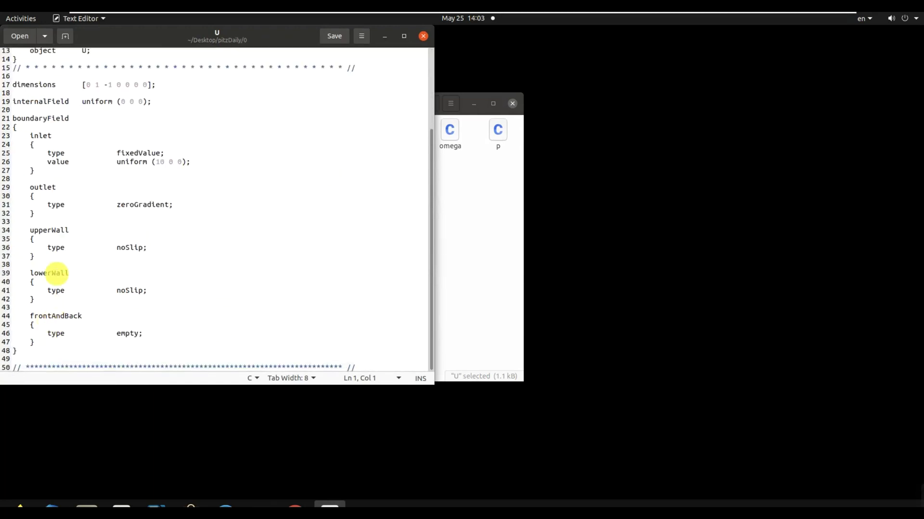
pyautogui.scroll(4, 53, 265)
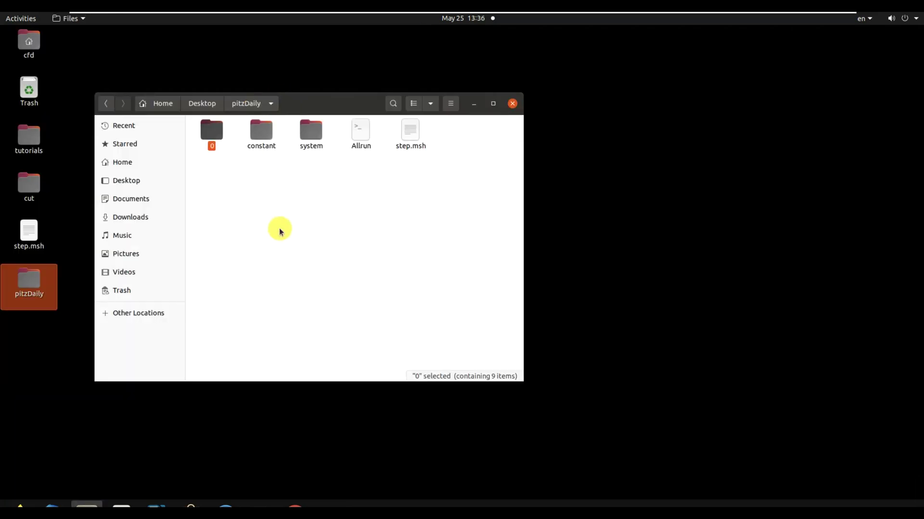
# Step: Open a terminal in the pitzDaily case folder and convert step.msh to an OpenFOAM mesh with fluentMeshToFoam
pyautogui.rightClick(274, 193)
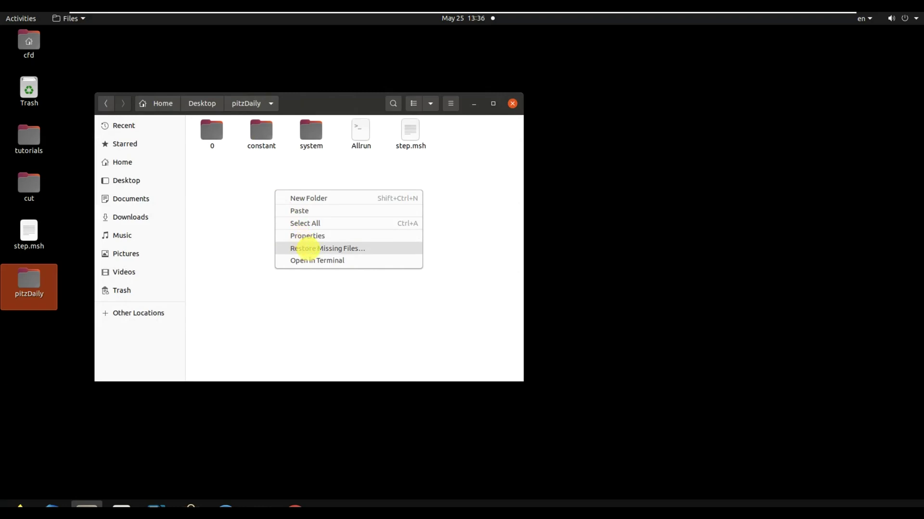
pyautogui.click(311, 260)
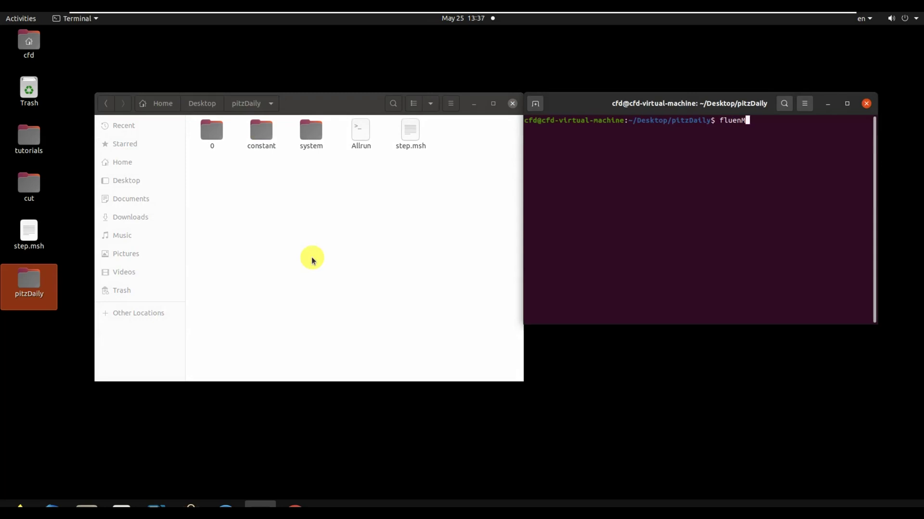
pyautogui.write('M')
pyautogui.press('Tab')
pyautogui.write('st')
pyautogui.press('Tab')
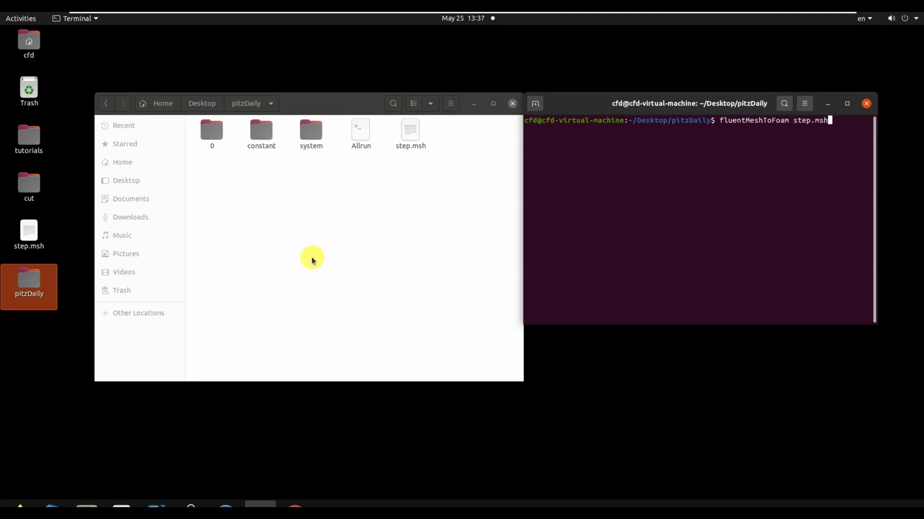
pyautogui.press('Return')
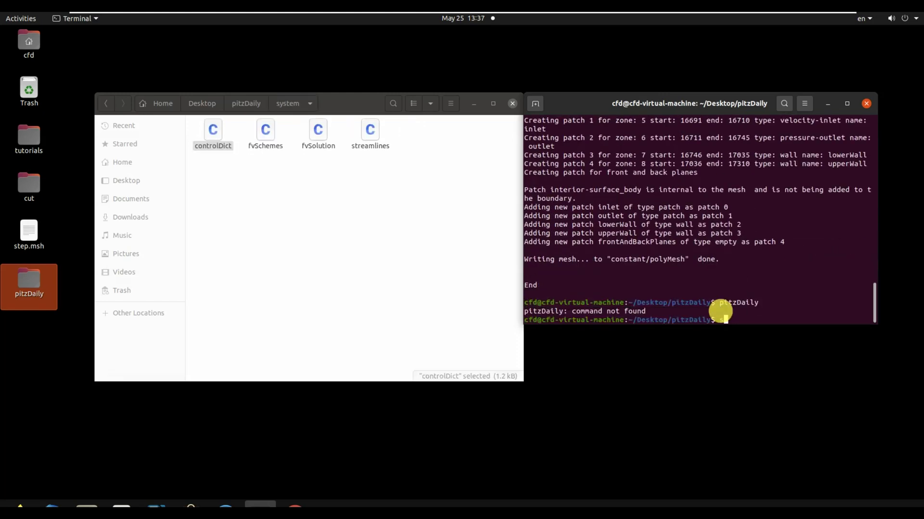
# Step: Run the simpleFoam solver on the case and return to the pitzDaily folder to check its result folders
pyautogui.write('impleFoam')
pyautogui.press('Return')
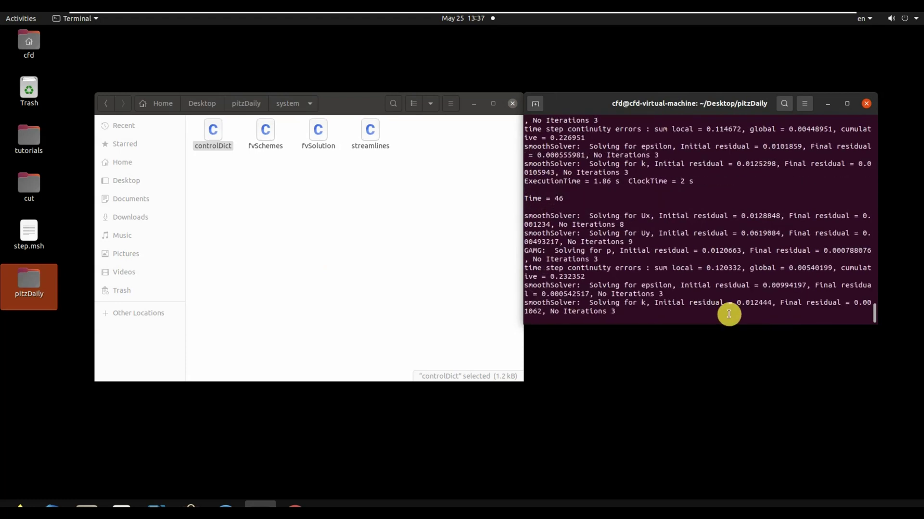
pyautogui.click(235, 103)
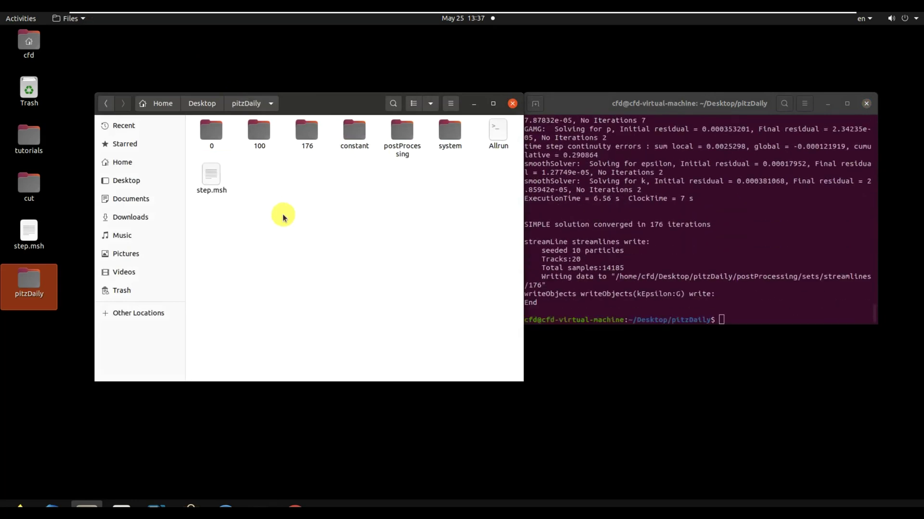
# Step: Launch ParaView from the terminal with paraFoam and load the pitzDaily case into the render view
pyautogui.click(754, 317)
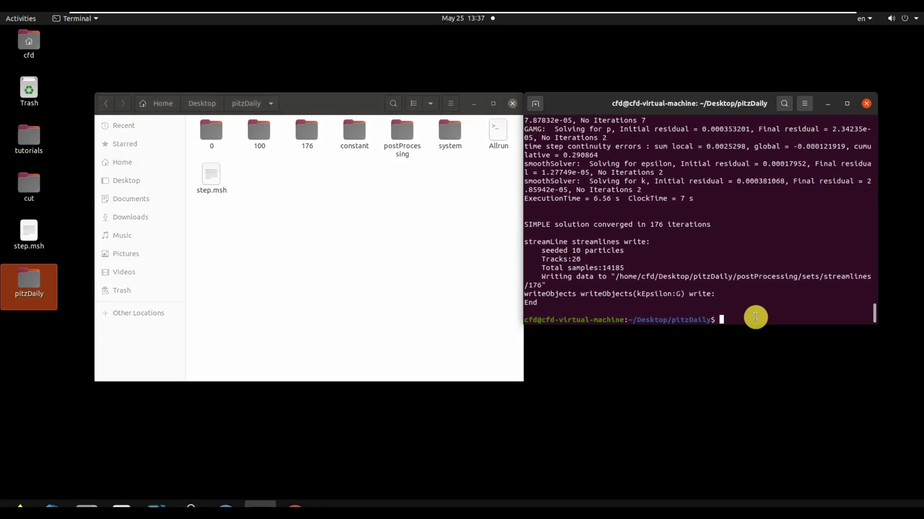
pyautogui.write('paraFoam')
pyautogui.press('Return')
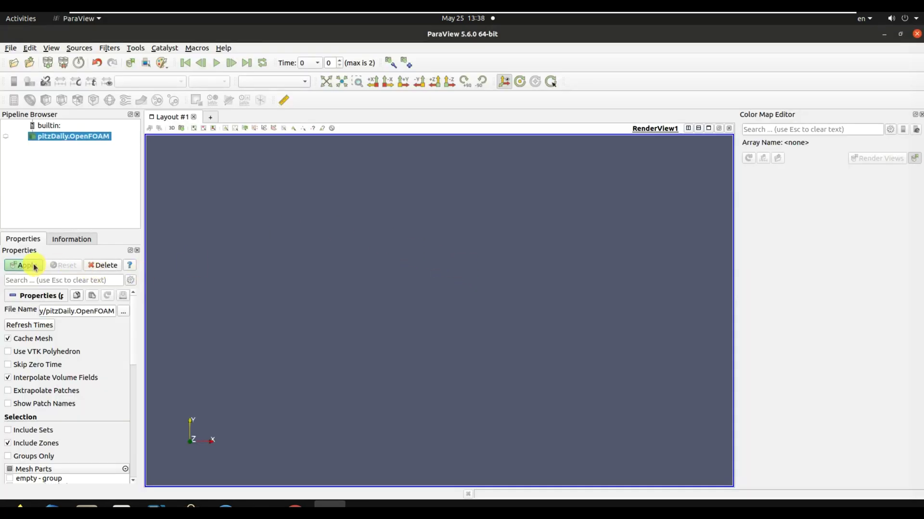
pyautogui.click(34, 267)
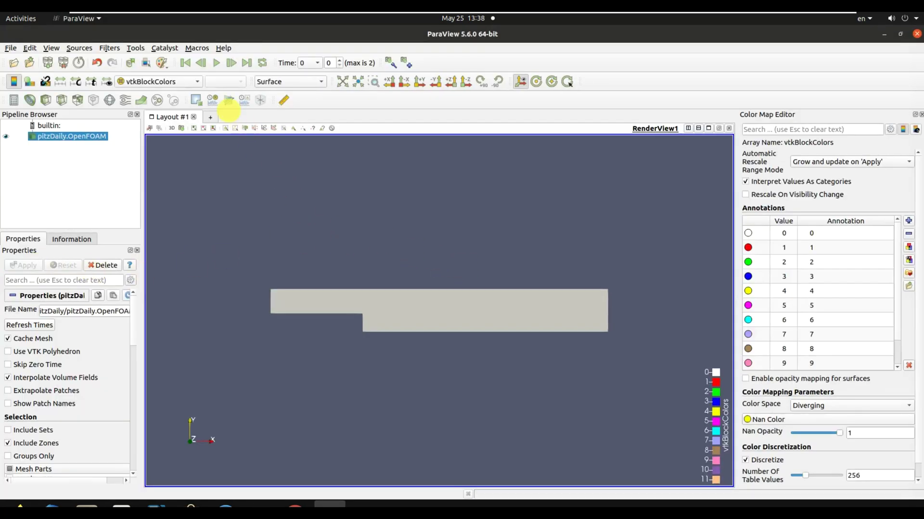
# Step: Color the flow domain by U magnitude and play the results through to the last time step
pyautogui.click(195, 82)
pyautogui.click(160, 48)
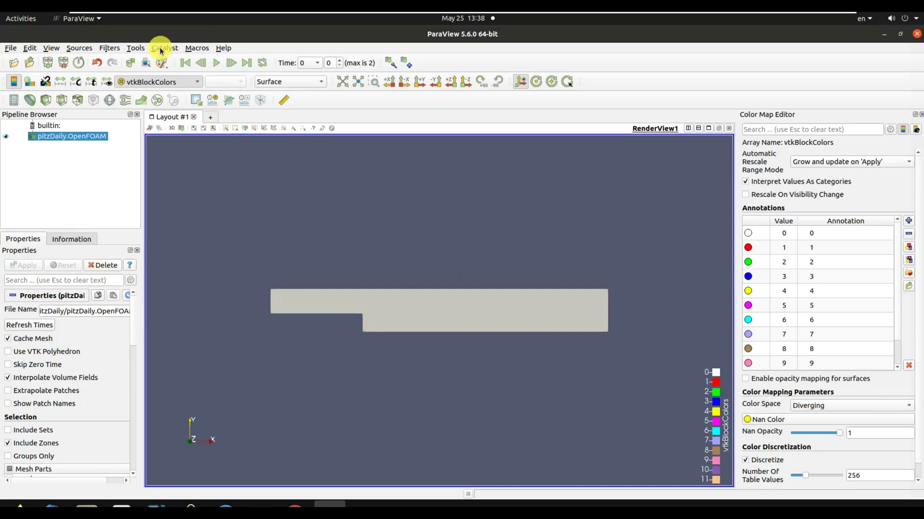
pyautogui.click(216, 63)
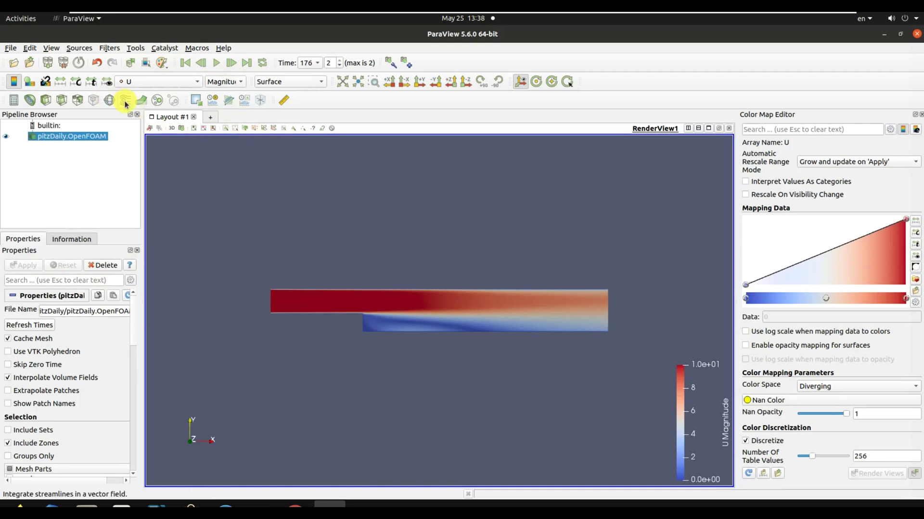
pyautogui.click(163, 82)
pyautogui.click(159, 87)
# Step: Add a Stream Tracer to the pitzDaily results with a line seed resolution of 50 and generate the streamlines
pyautogui.click(123, 99)
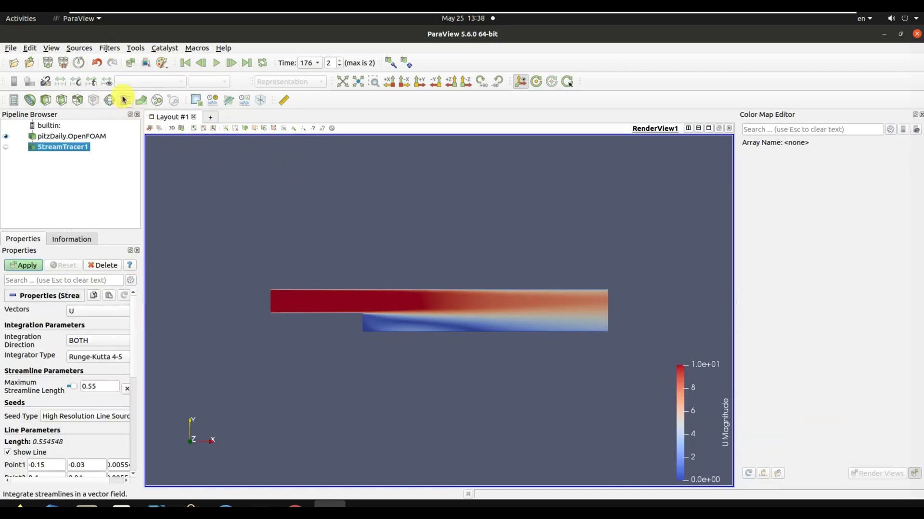
pyautogui.scroll(-5, 122, 365)
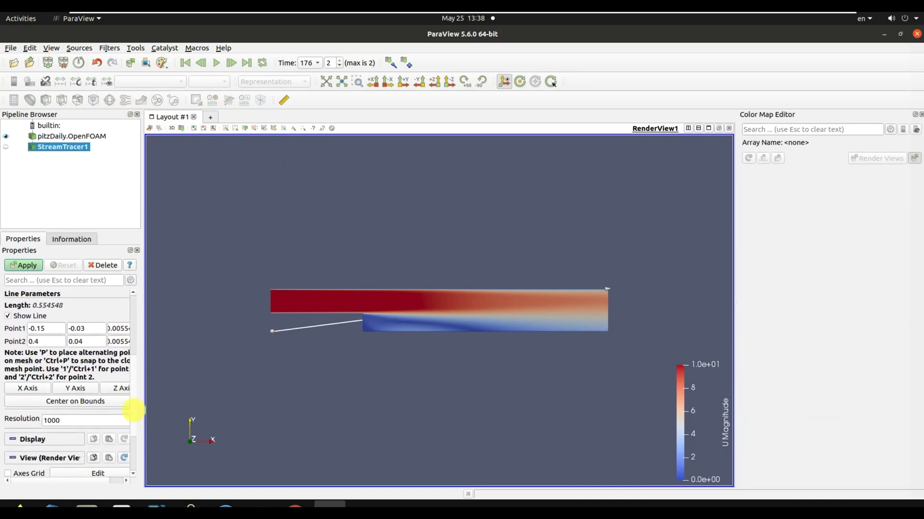
pyautogui.doubleClick(43, 410)
pyautogui.write('50')
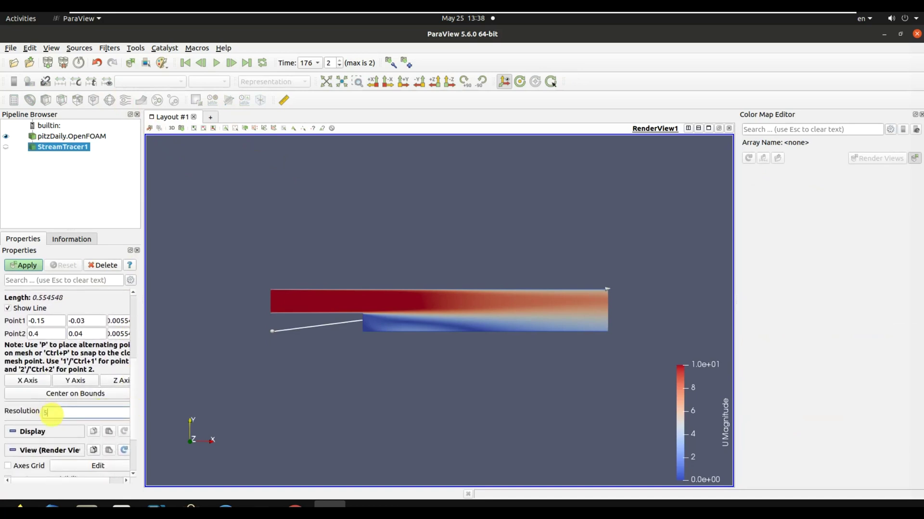
pyautogui.click(32, 264)
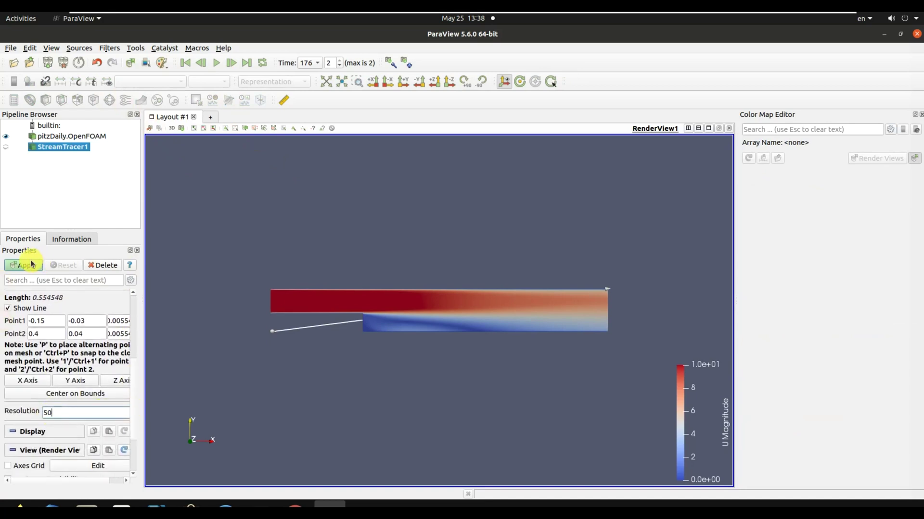
pyautogui.click(19, 265)
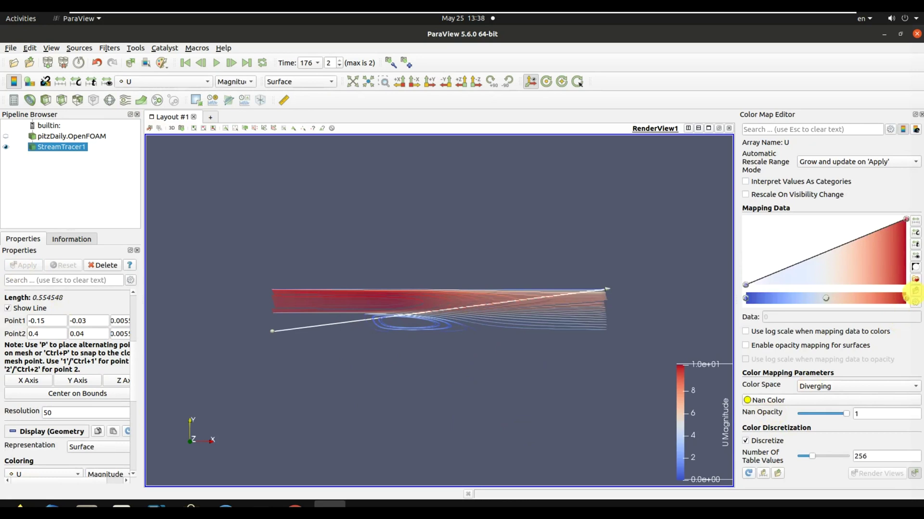
# Step: Apply the jet color preset to the U magnitude streamlines and view the recirculation zone behind the step
pyautogui.click(915, 290)
pyautogui.click(564, 319)
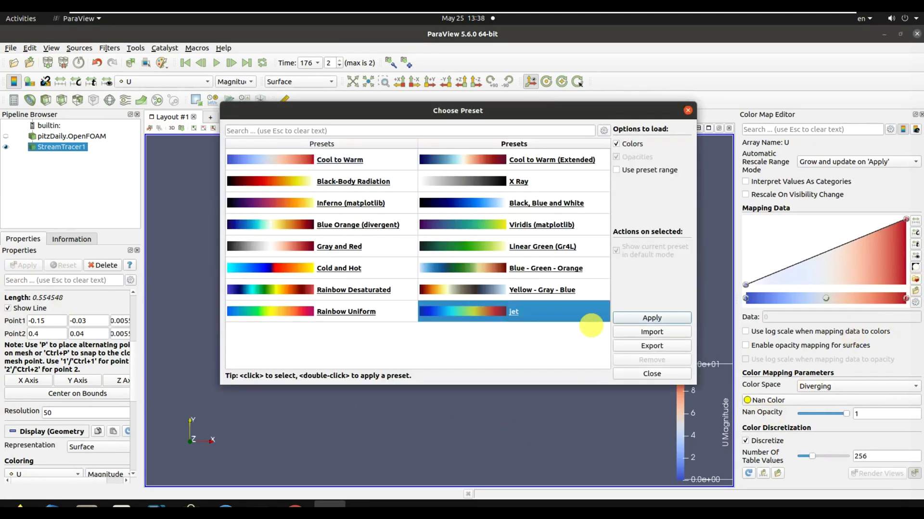
pyautogui.click(625, 319)
pyautogui.click(651, 374)
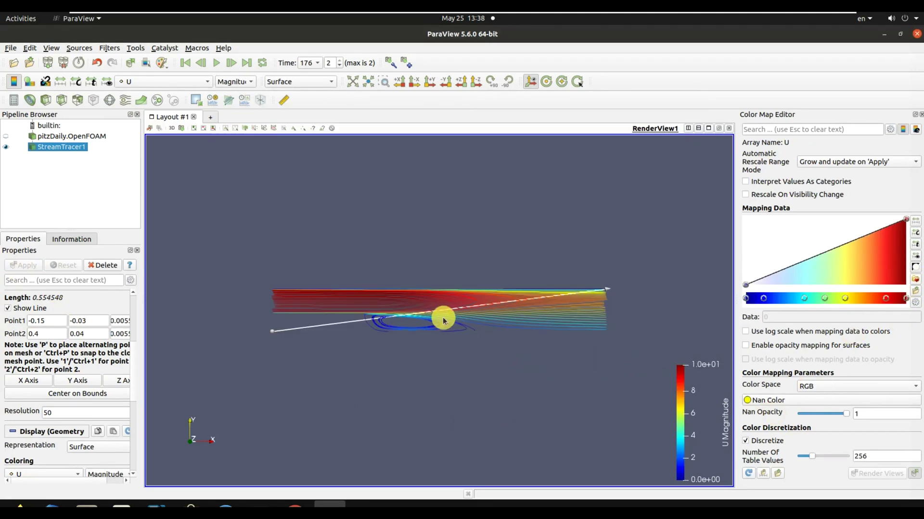
pyautogui.scroll(3, 417, 334)
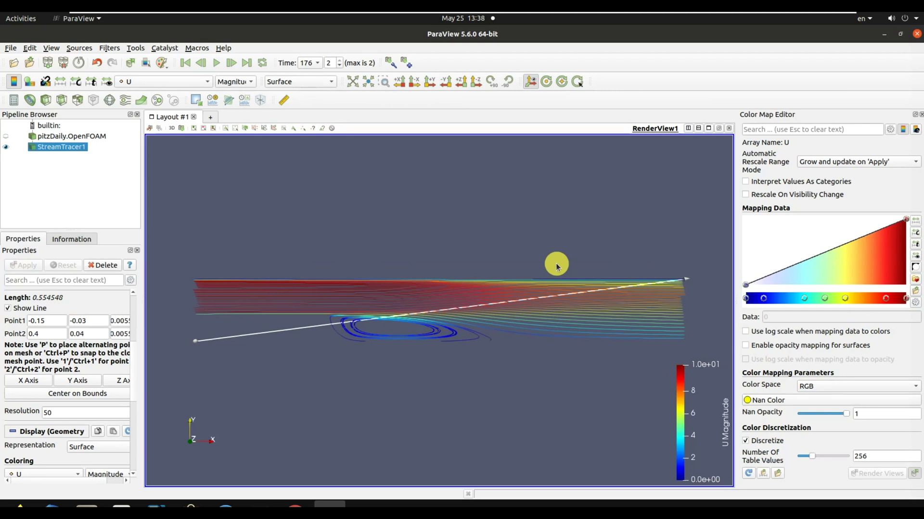